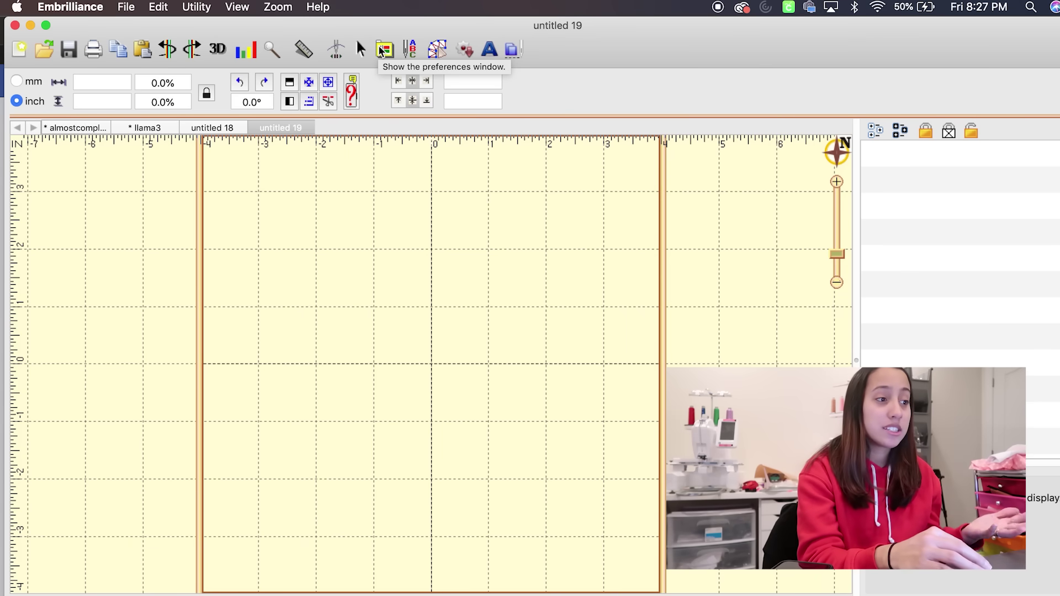
Open the hoop preferences and check the sewing fields of the 130mm x 60mm hat, 100mm x 180mm and 130mm x 180mm hoops
left_click(381, 51)
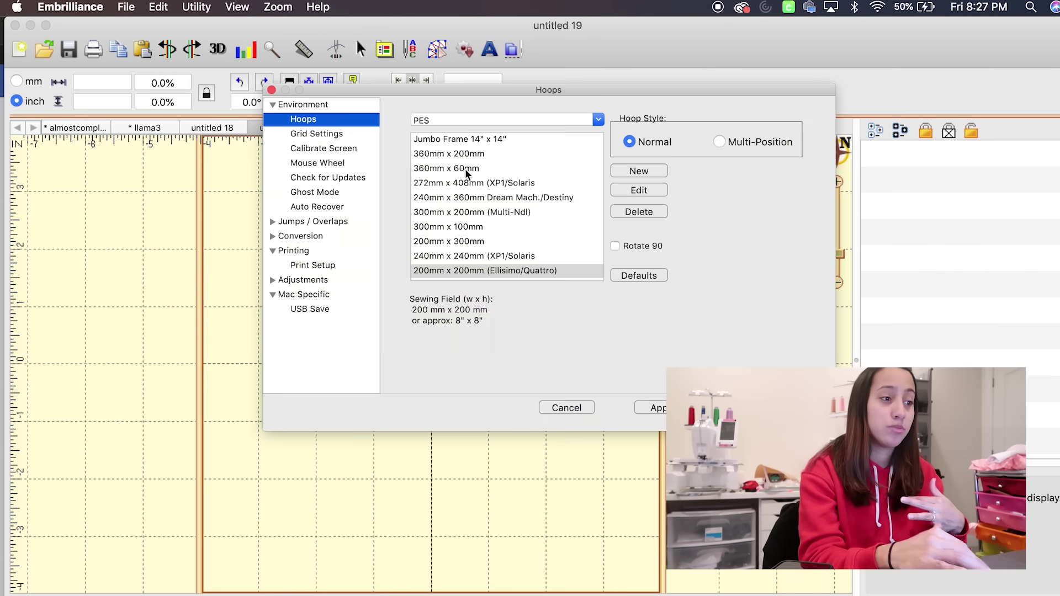
scroll(469, 230, "up", 2)
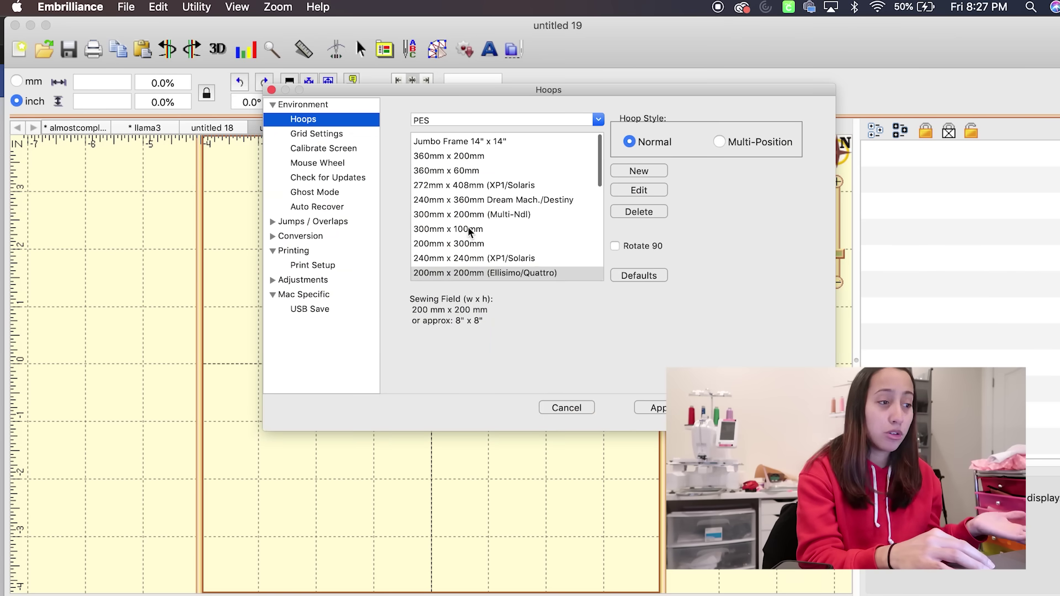
scroll(468, 229, "down", 10)
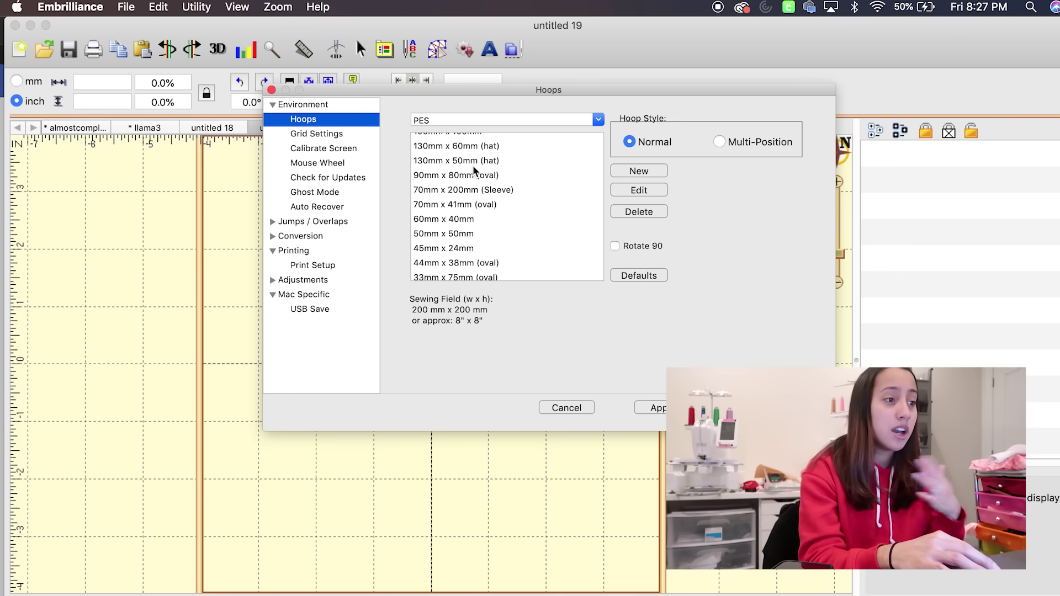
left_click(466, 147)
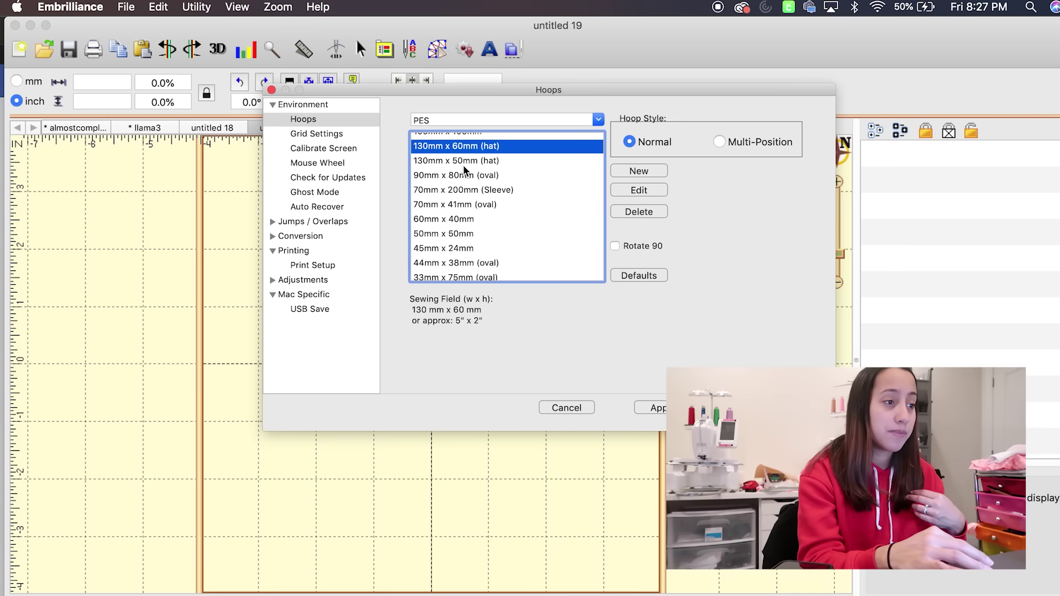
left_click(464, 166)
scroll(465, 237, "up", 3)
left_click(459, 216)
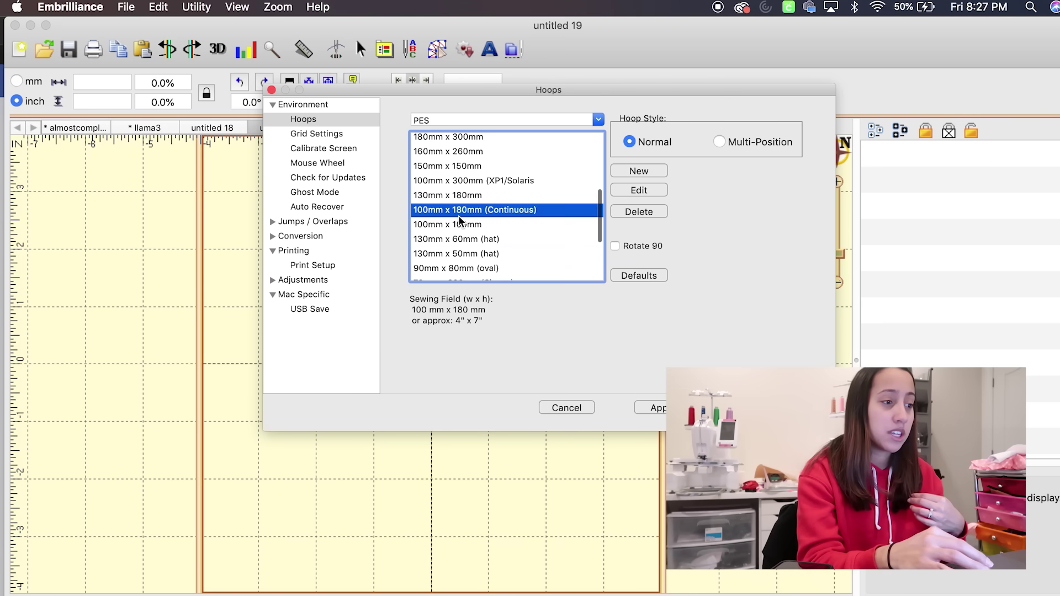
left_click(457, 199)
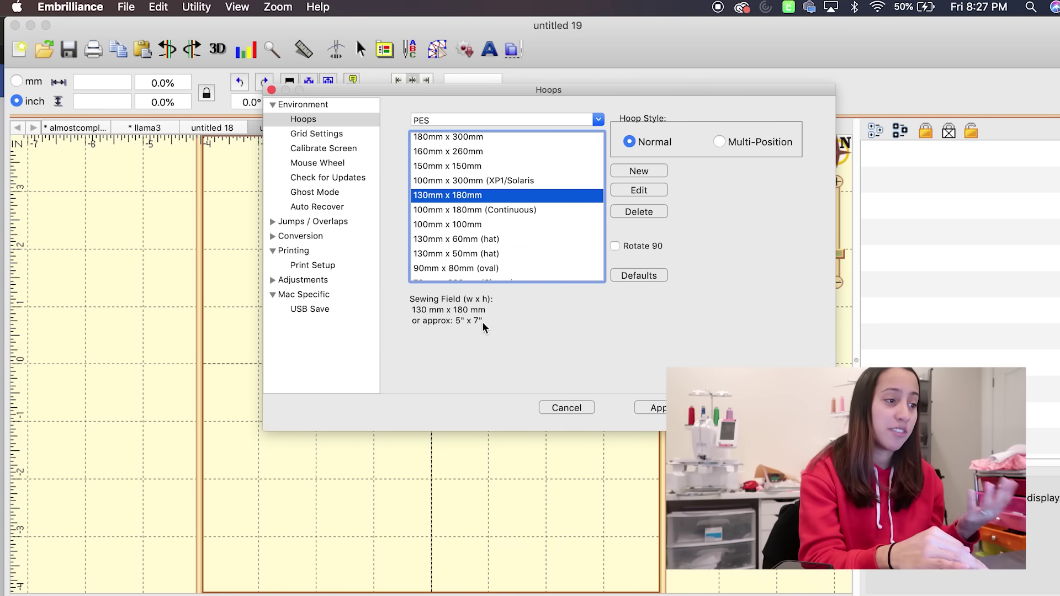
Check the sewing field of the 200mm x 200mm hoop, browse the remaining hoop sizes, and leave the preferences without applying anything
scroll(478, 221, "down", 2)
scroll(479, 220, "up", 3)
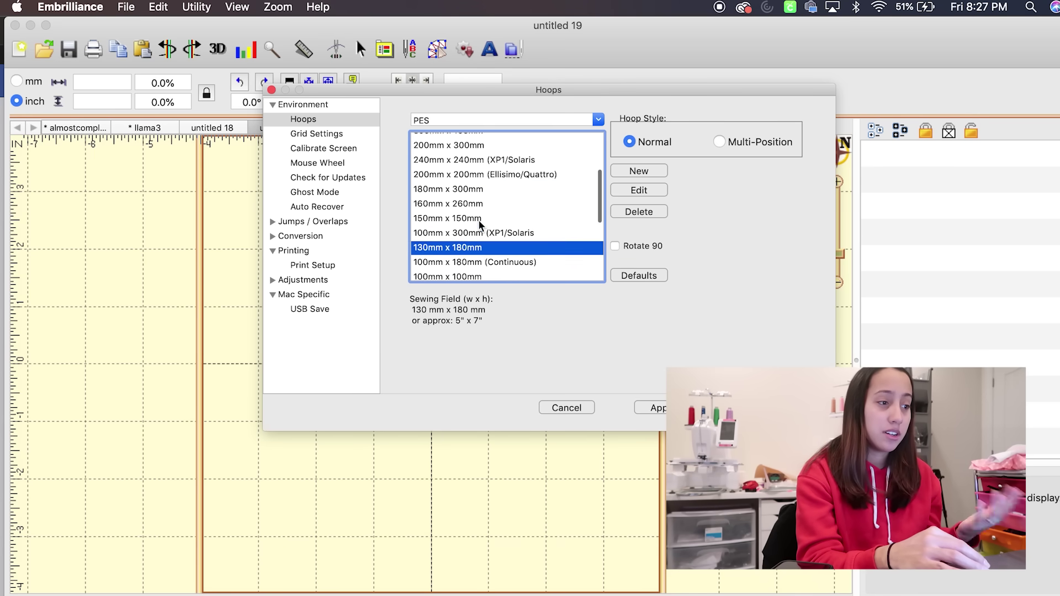
left_click(475, 193)
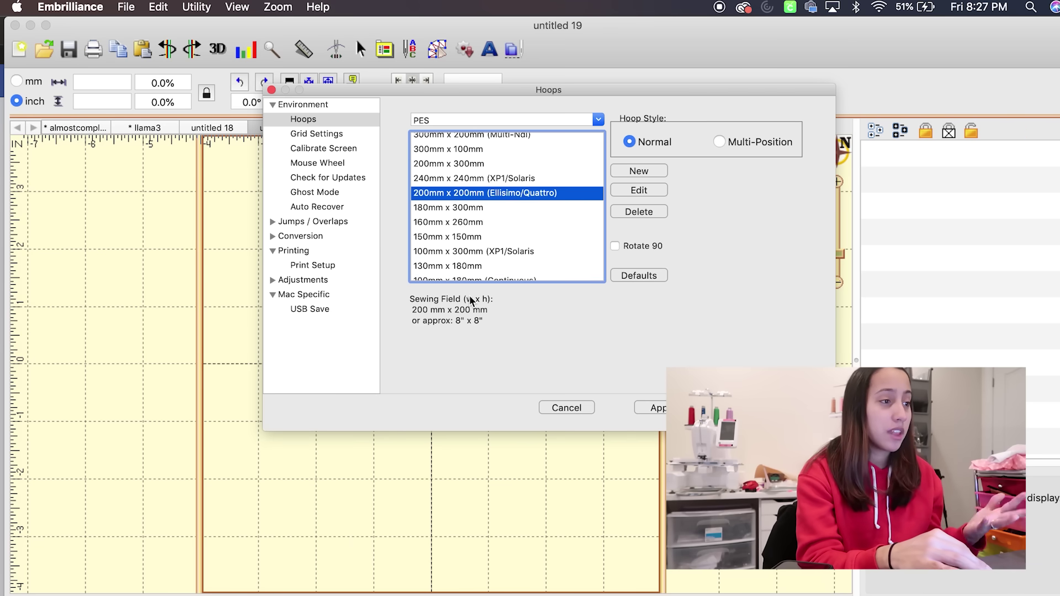
scroll(481, 176, "up", 2)
scroll(482, 175, "up", 2)
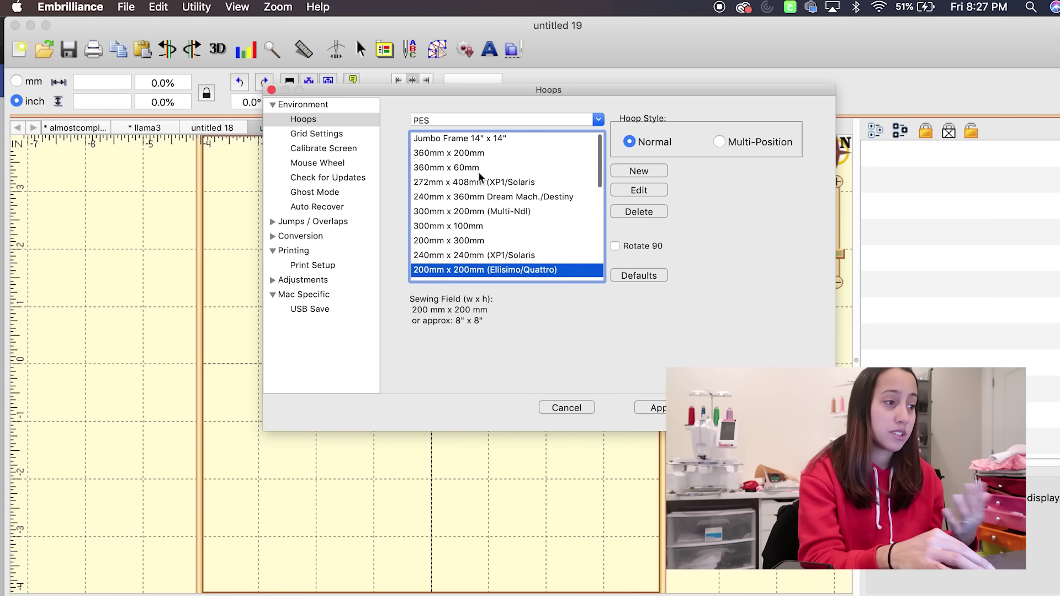
scroll(478, 171, "down", 10)
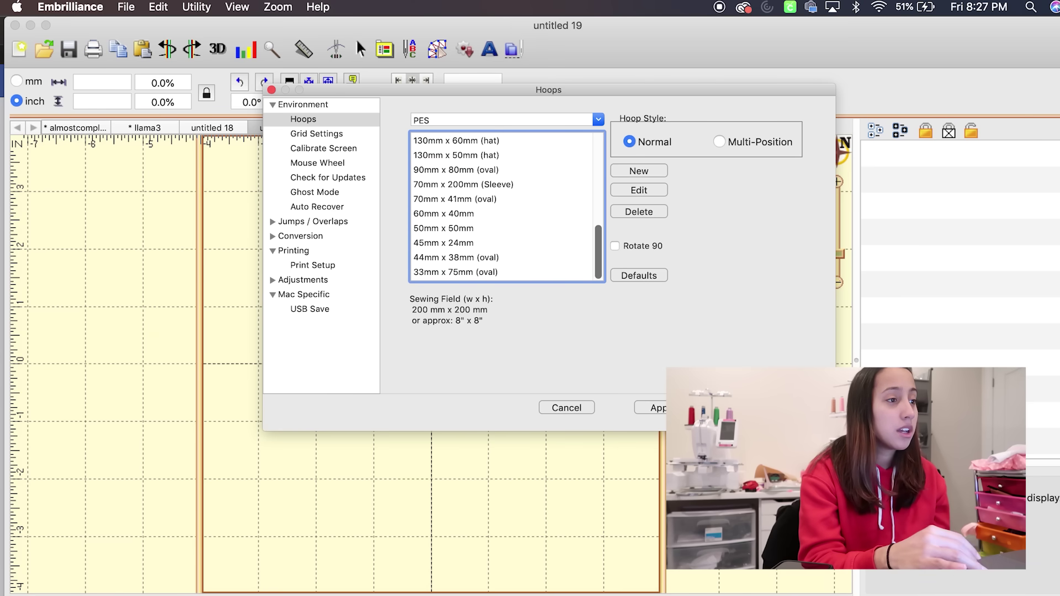
left_click(575, 407)
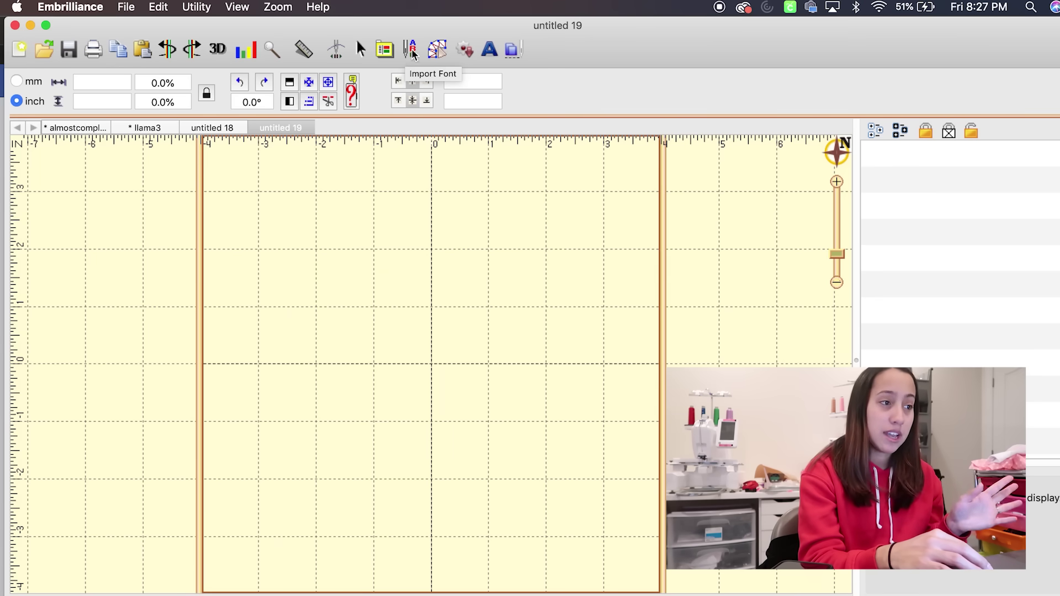
Open the design library and view the Novelty Shapes and Fancy Shields categories of the Plus Oz catalog
left_click(464, 52)
scroll(388, 304, "down", 4)
left_click(379, 336)
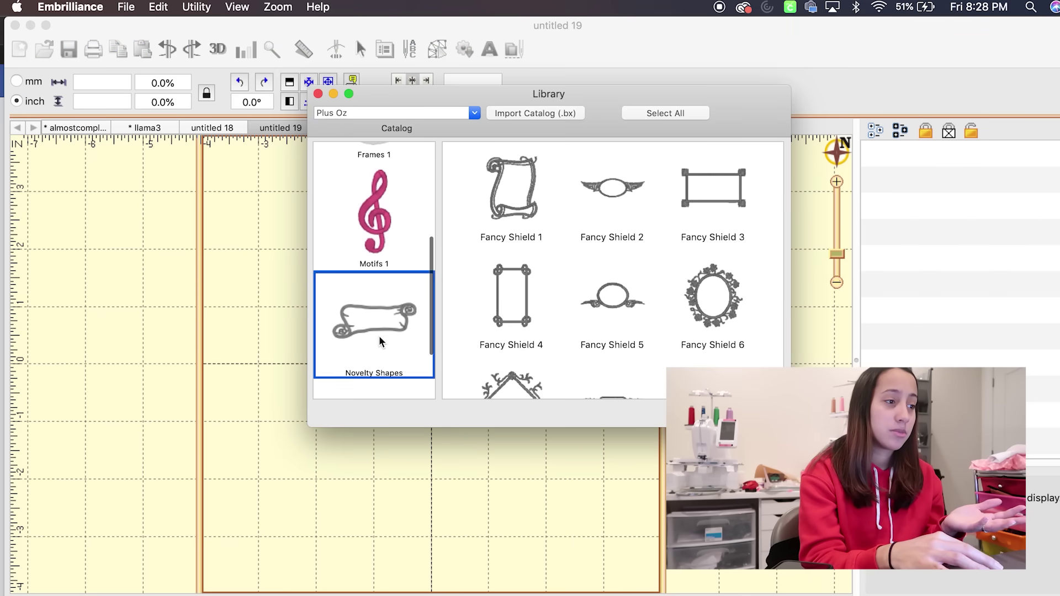
scroll(379, 336, "down", 2)
scroll(379, 336, "up", 8)
scroll(378, 336, "down", 2)
left_click(376, 144)
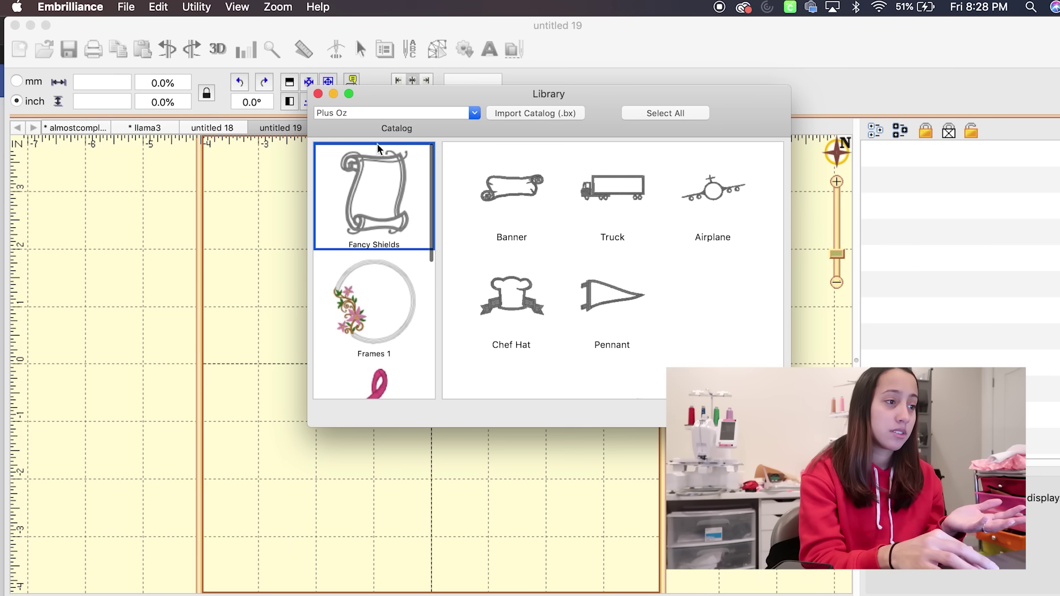
Switch the library to the Embrilliance catalog, look through its Applique Frames 1 designs, and close the library
left_click(476, 113)
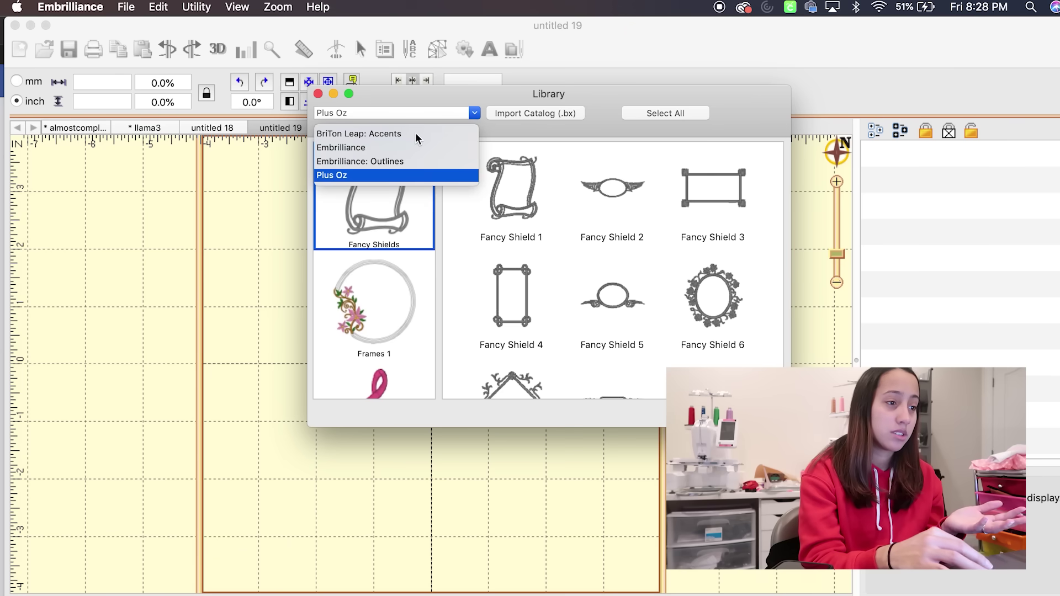
left_click(386, 147)
scroll(544, 243, "down", 2)
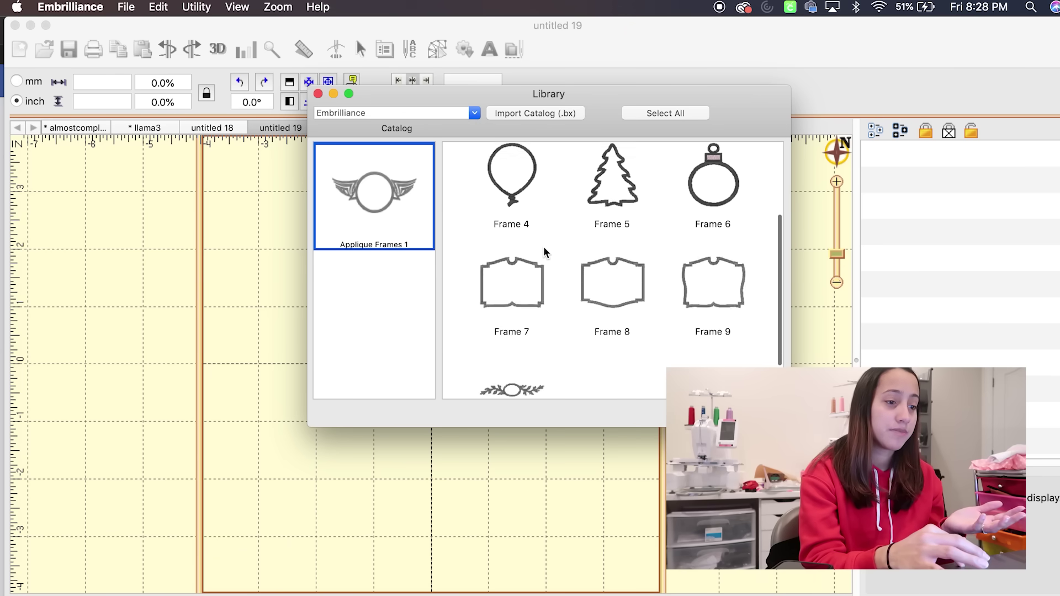
scroll(543, 247, "up", 2)
key("super+w")
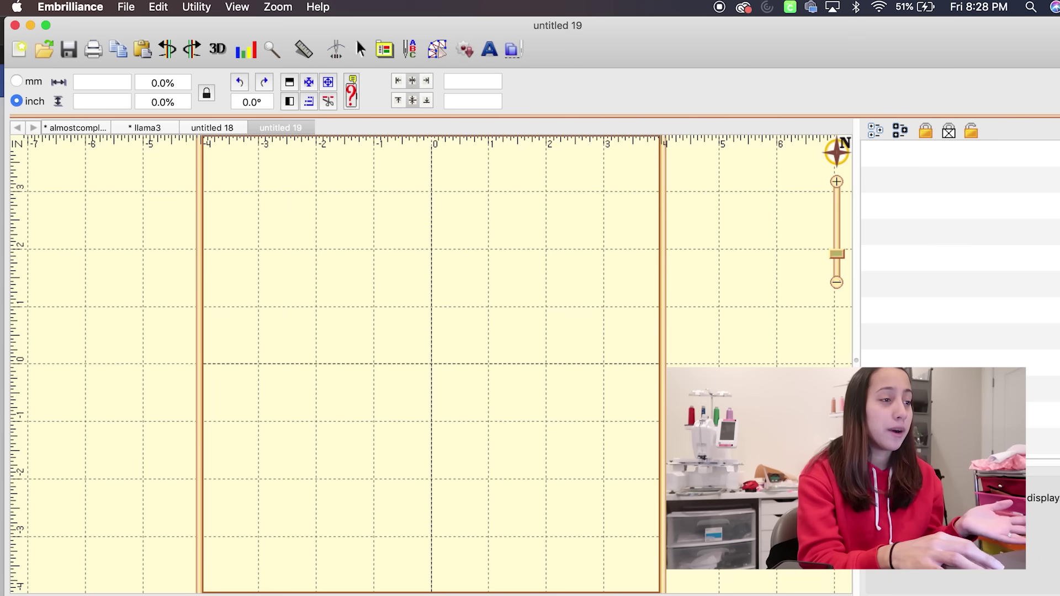
Add a default ABC lettering object and look through its list of available fonts without choosing another one
left_click(490, 49)
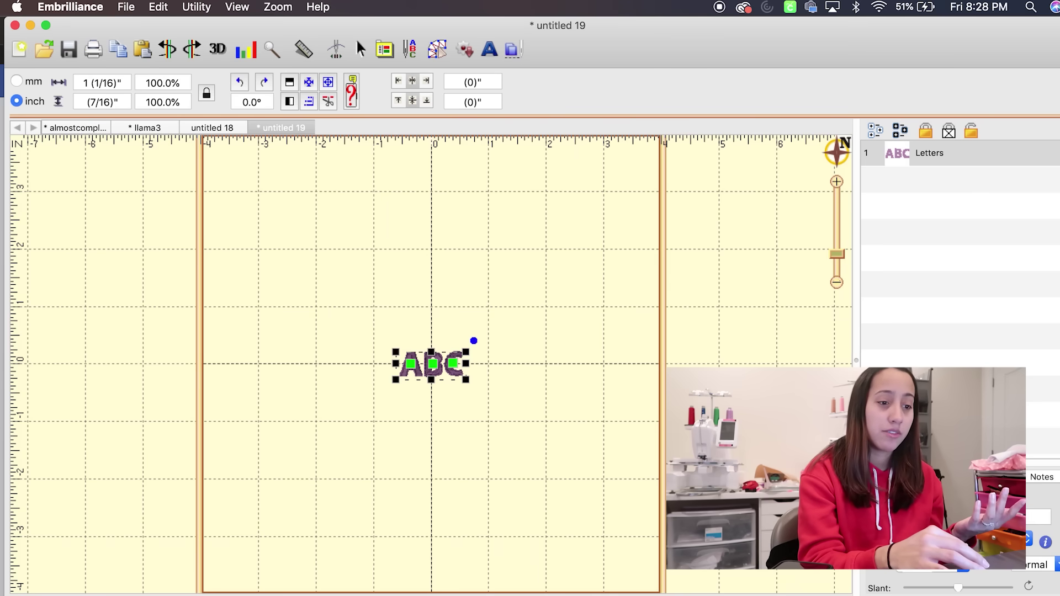
left_click(1028, 540)
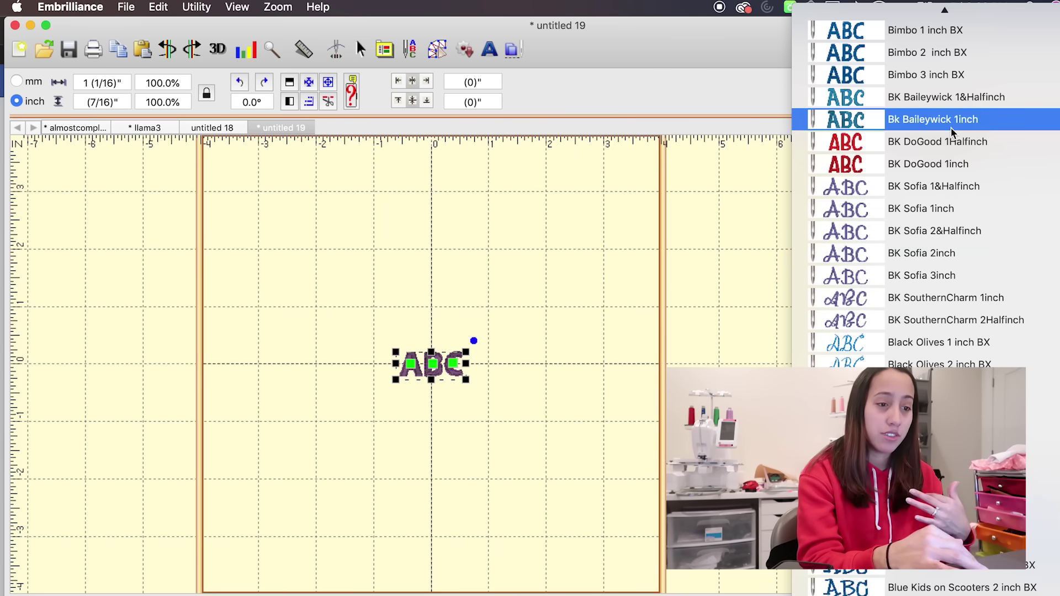
scroll(951, 127, "down", 5)
scroll(950, 129, "up", 10)
scroll(950, 128, "up", 8)
scroll(947, 132, "down", 6)
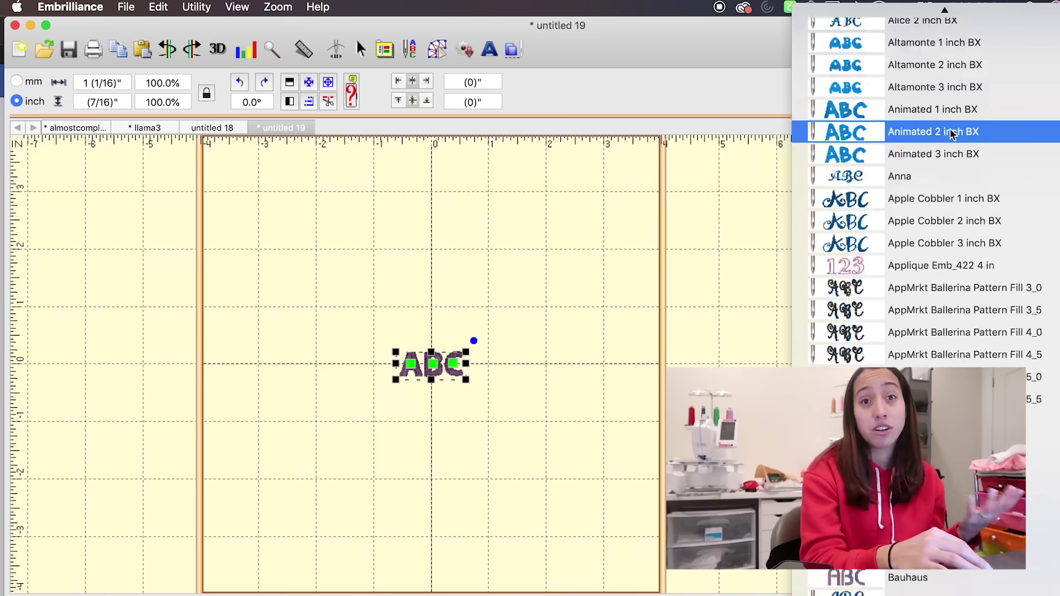
scroll(946, 132, "up", 6)
scroll(944, 135, "down", 5)
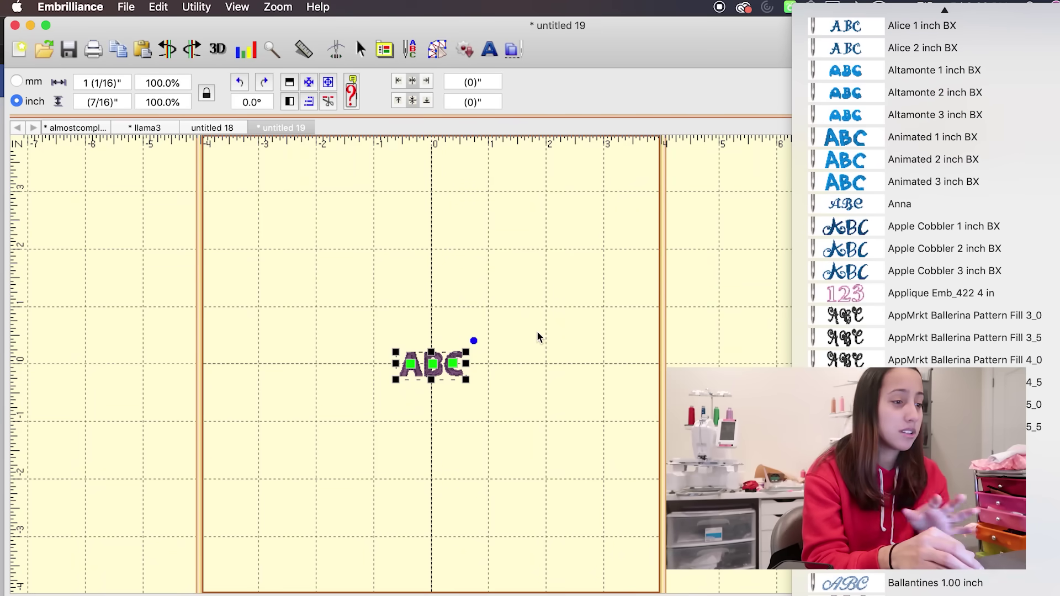
left_click(511, 343)
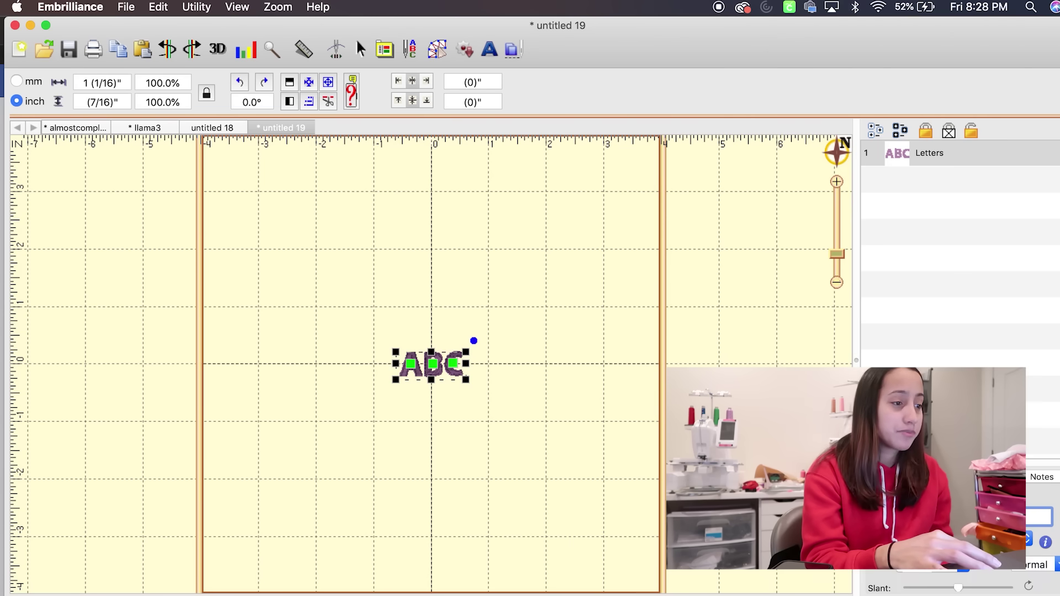
Delete the ABC lettering object from the design page
left_click(451, 378)
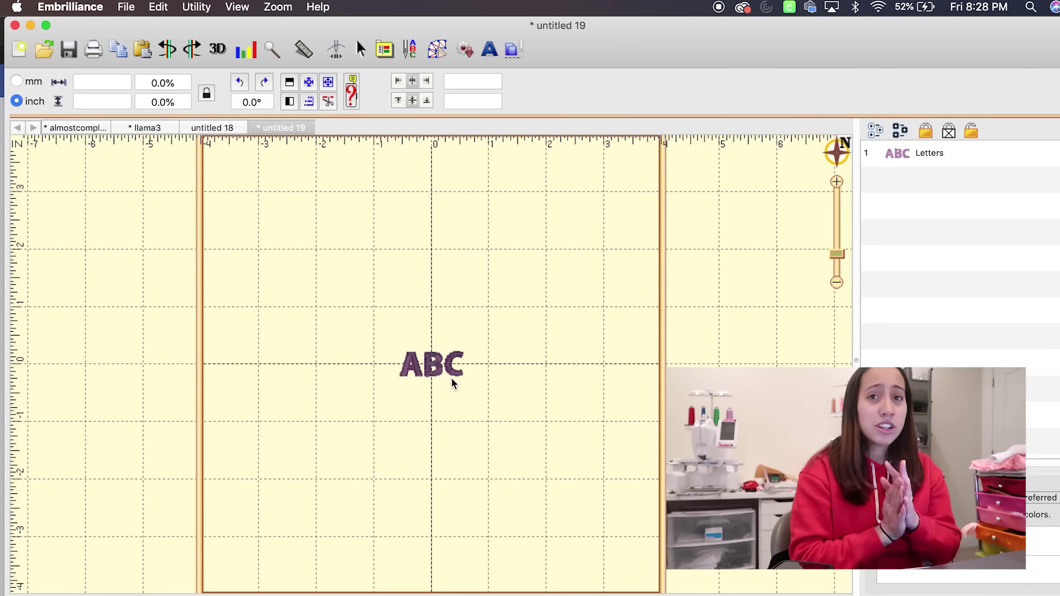
left_click(450, 377)
key("Delete")
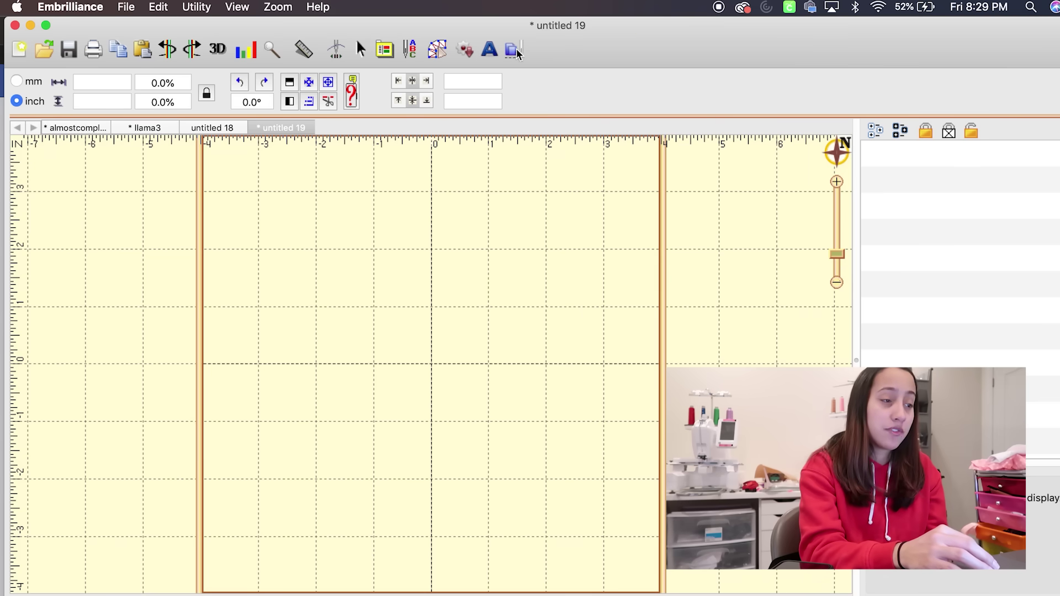
Open the Merge Stitch File browser and collapse the 420- APPLIQUE folder among the downloaded embroidery designs
left_click(515, 51)
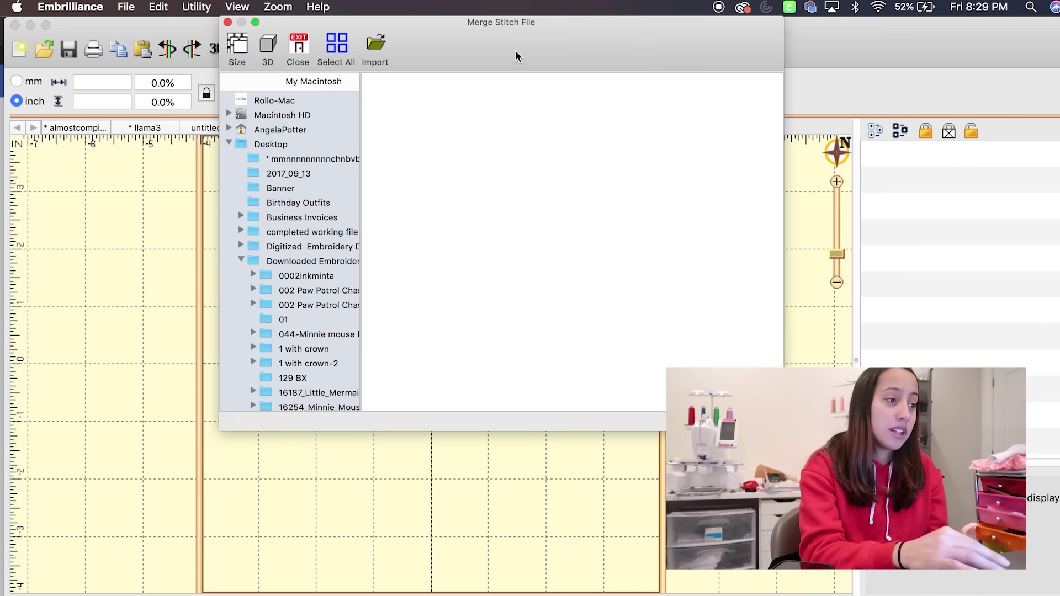
scroll(227, 204, "down", 5)
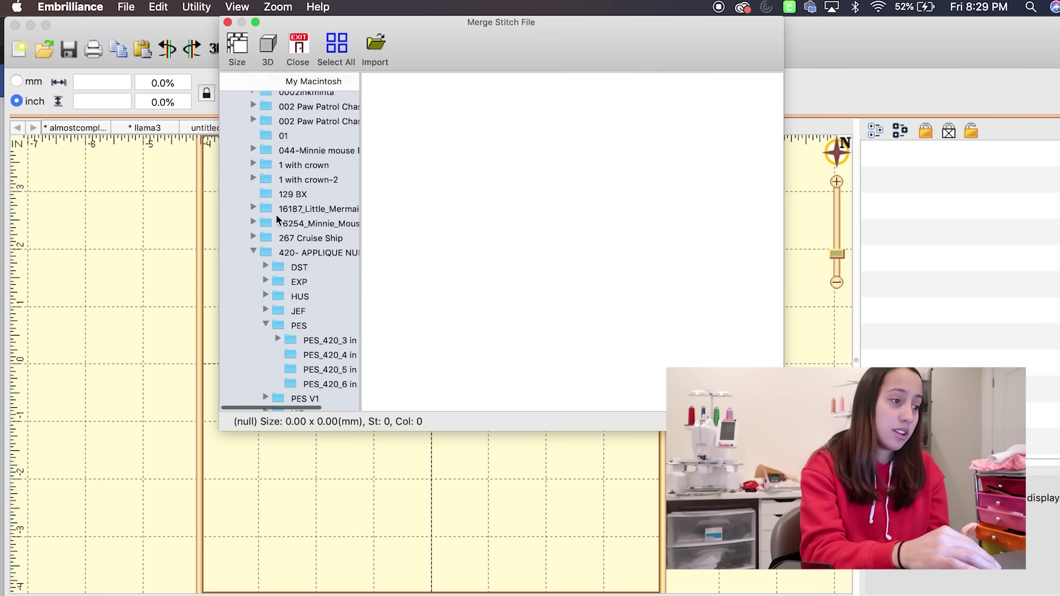
scroll(274, 221, "down", 2)
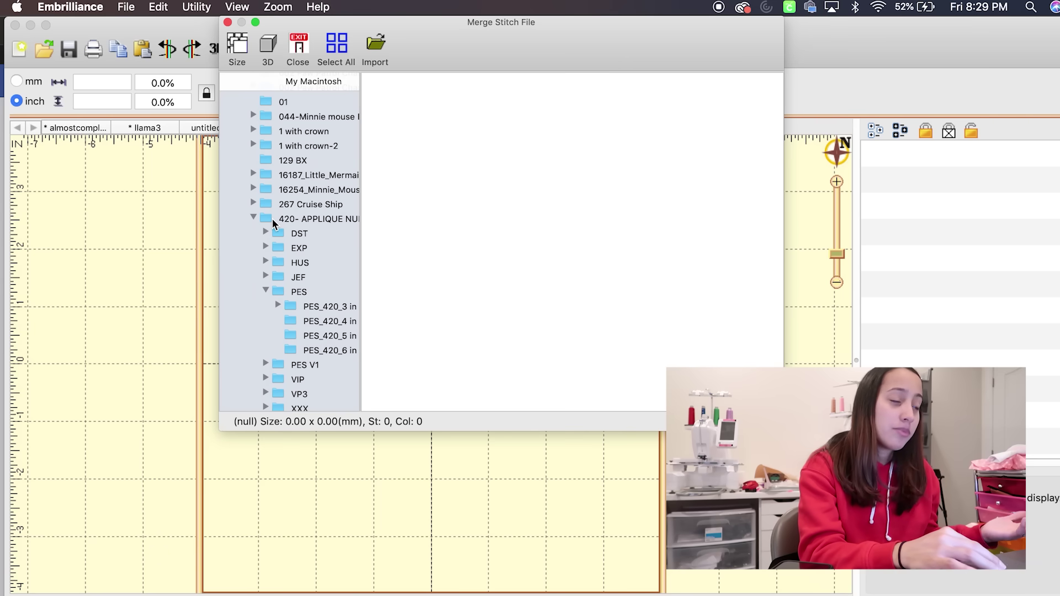
scroll(276, 232, "up", 3)
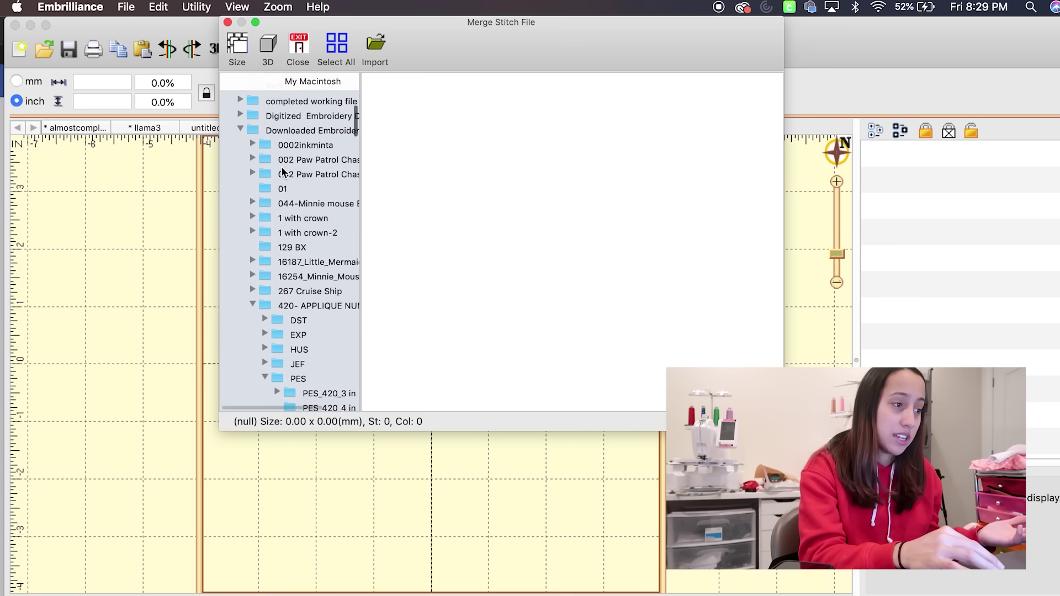
left_click(253, 322)
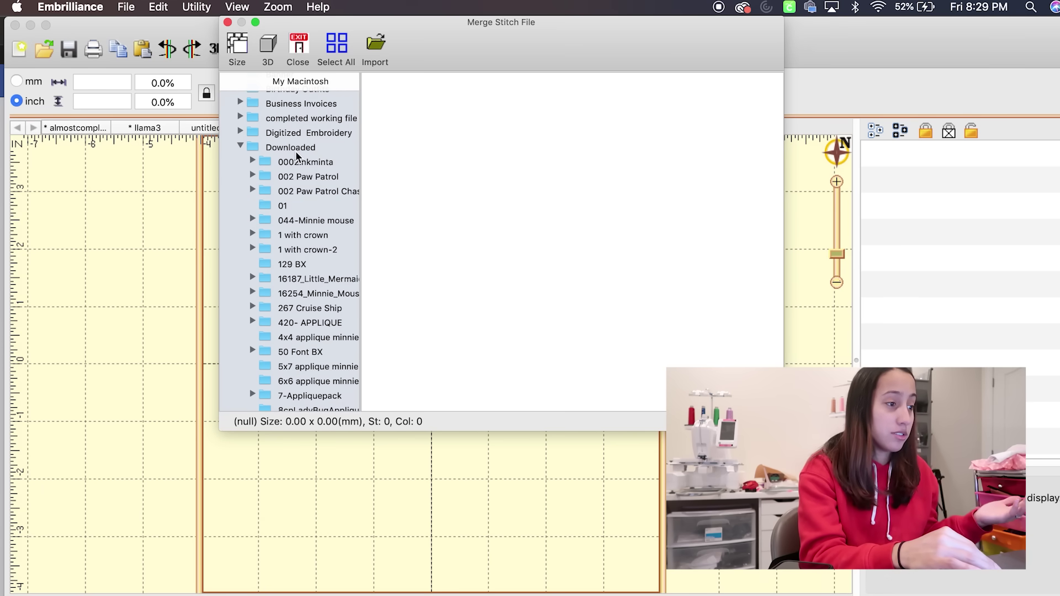
Merge Cruise Ship 4x4.PES into the design from the PES subfolder of the 267 Cruise Ship folder
scroll(296, 156, "down", 3)
scroll(297, 156, "down", 8)
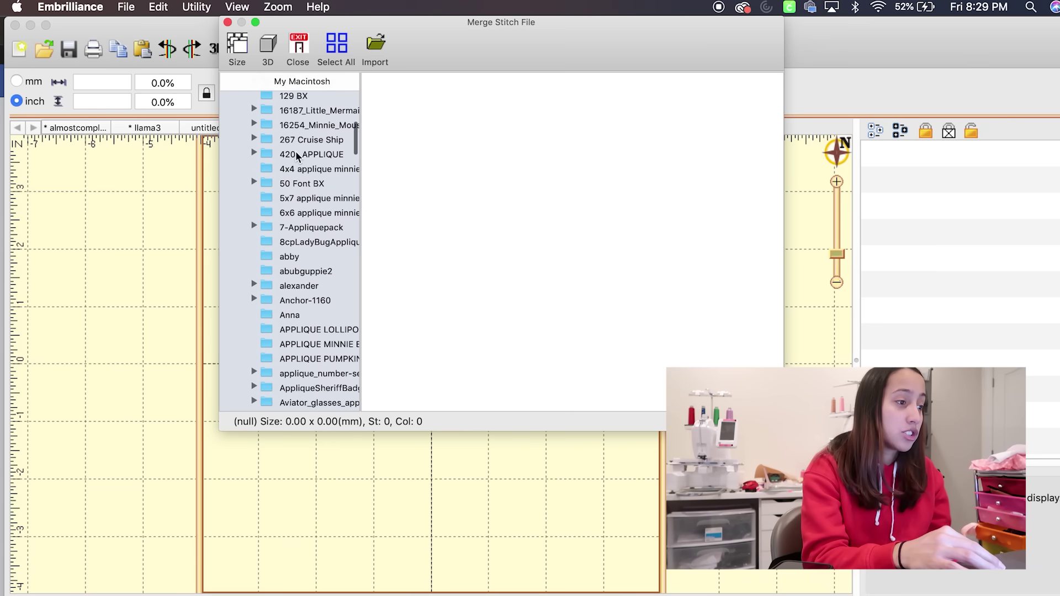
left_click(292, 306)
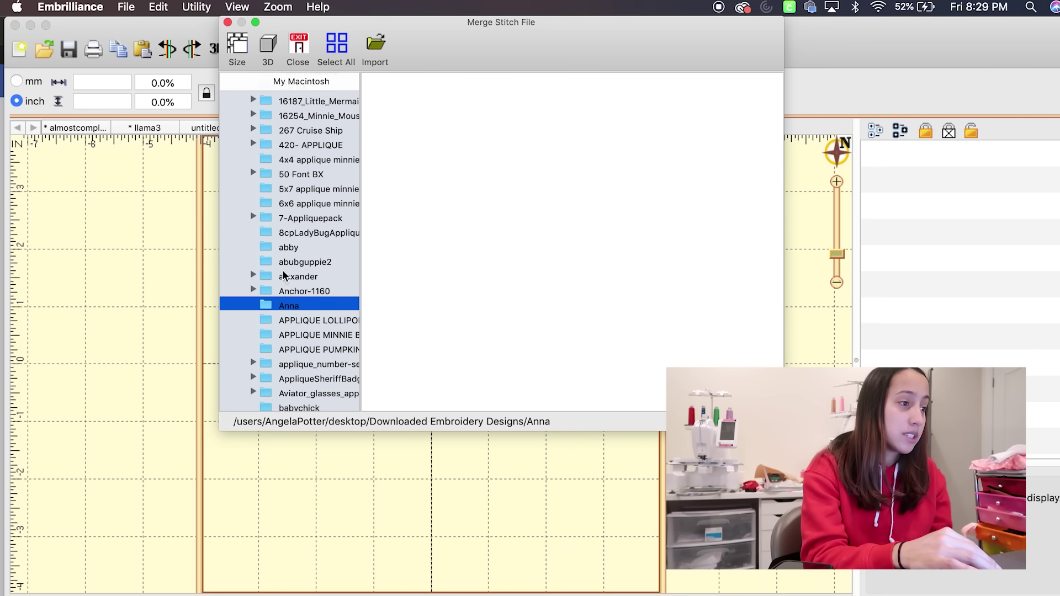
scroll(291, 198, "up", 2)
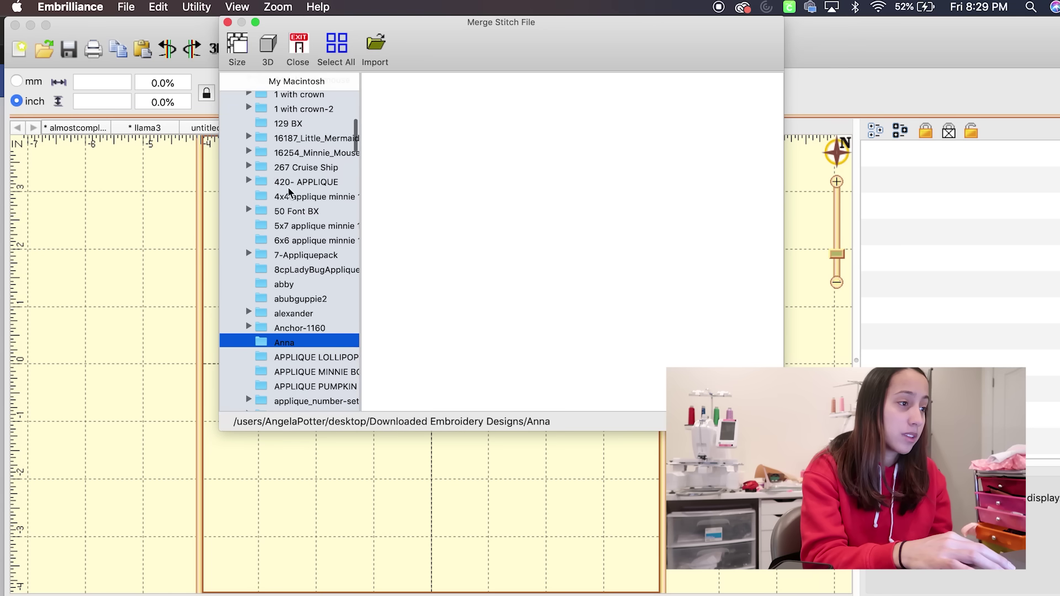
left_click(248, 167)
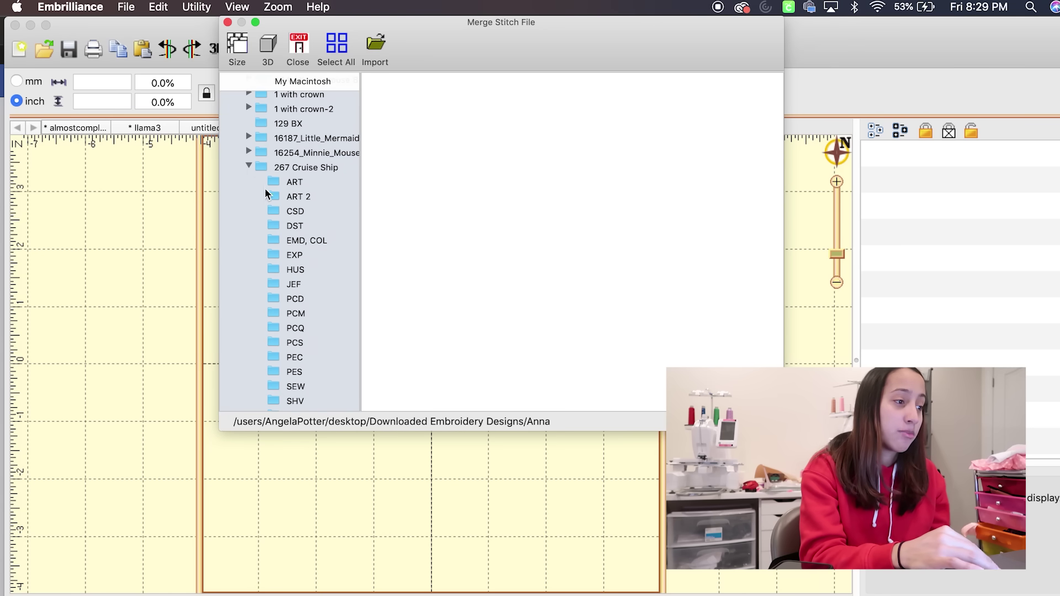
left_click(307, 268)
scroll(301, 330, "down", 3)
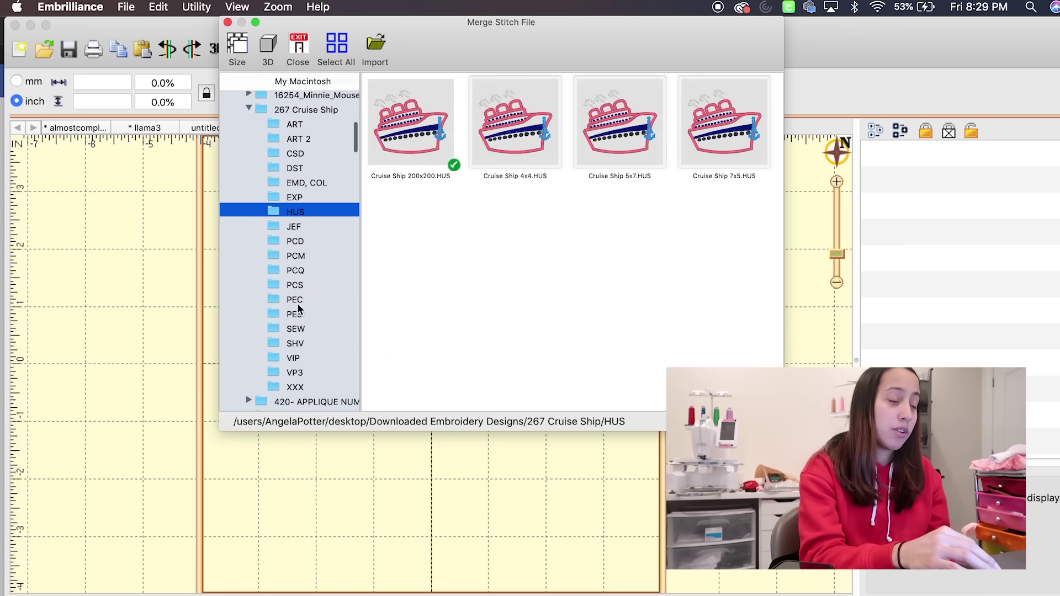
left_click(296, 313)
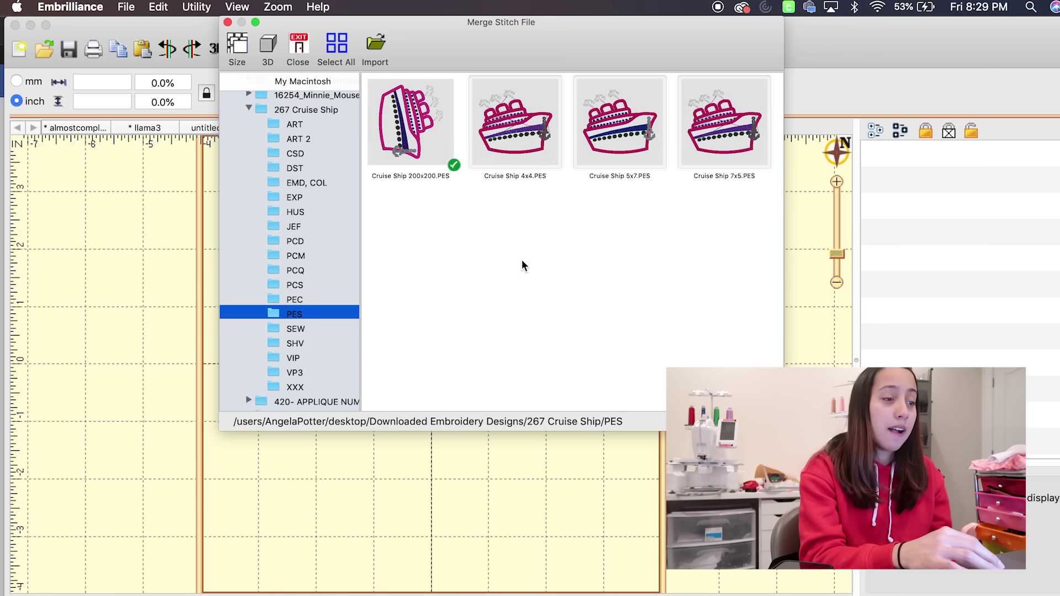
double_click(528, 133)
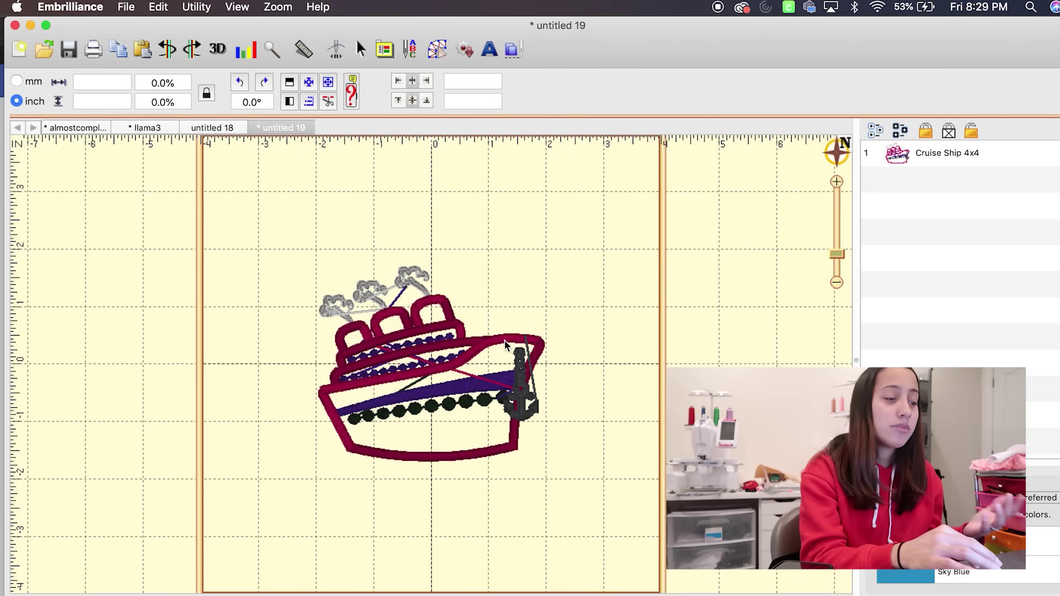
Move the cruise ship up and to the right within the hoop and deselect it
left_click_drag(506, 338, 545, 277)
left_click(586, 450)
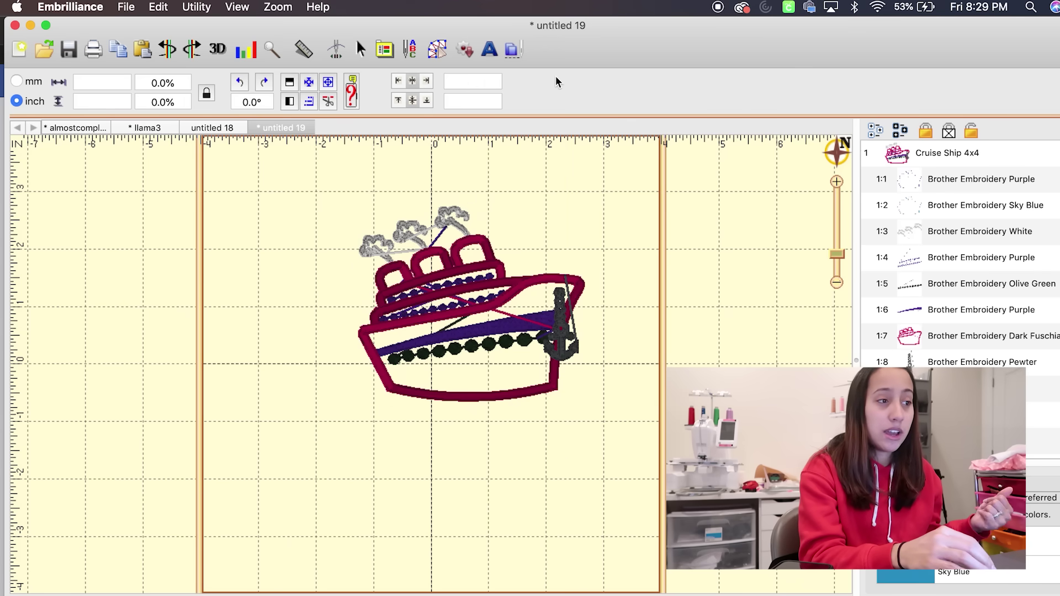
Merge 2_4.PES into the design from the PES_420_4 in subfolder of the 420- APPLIQUE NUMBERS folder's PES files
left_click(519, 49)
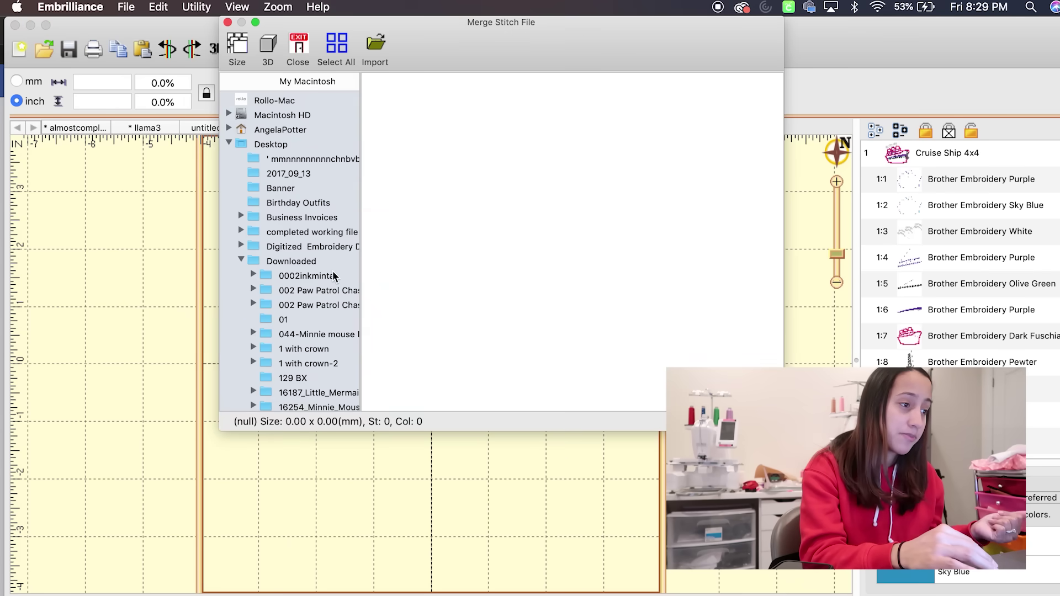
scroll(287, 293, "down", 2)
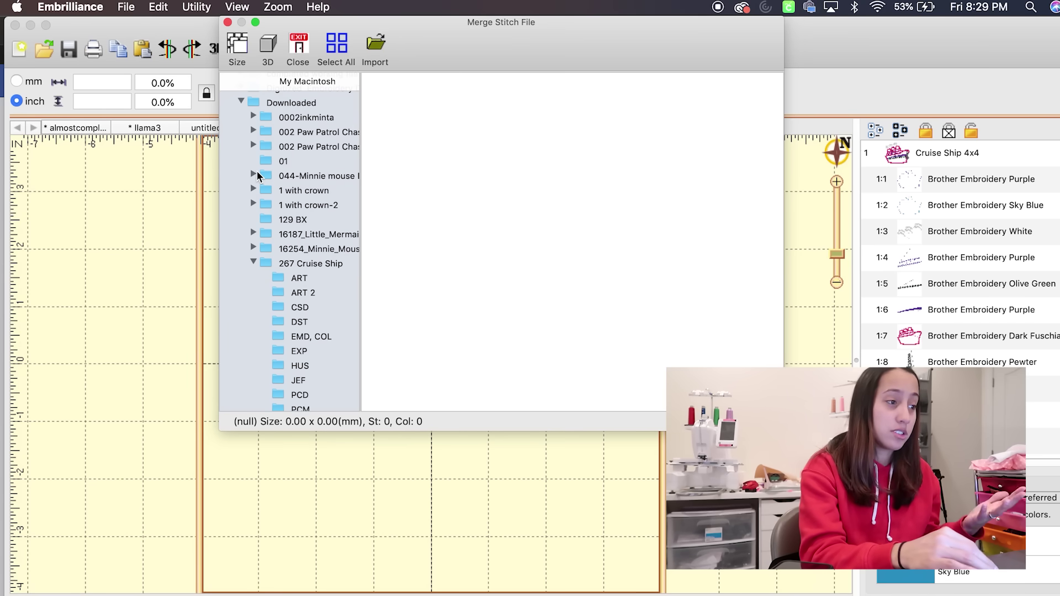
scroll(257, 211, "down", 5)
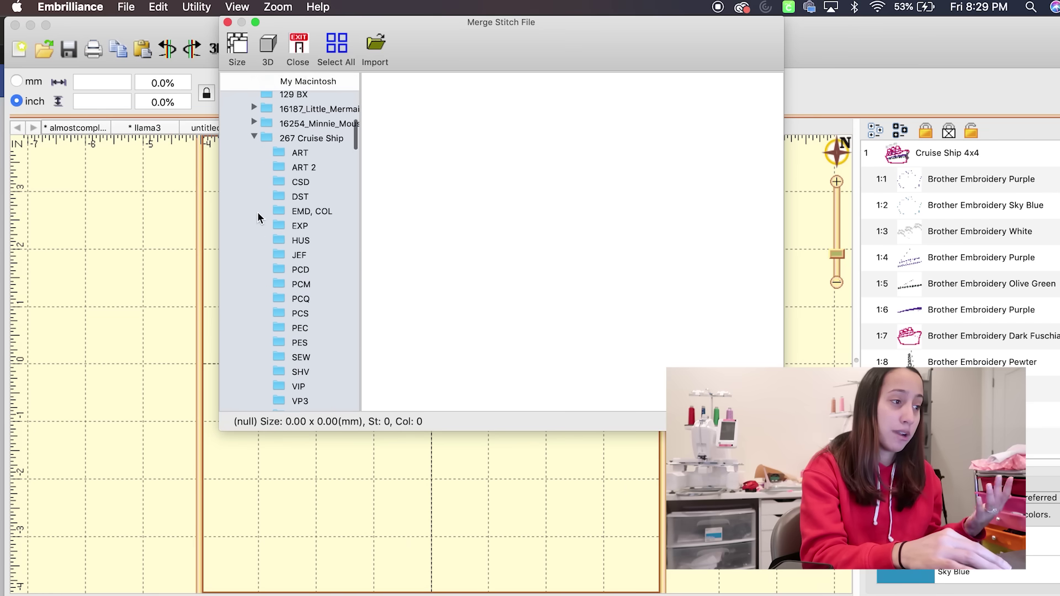
left_click(254, 136)
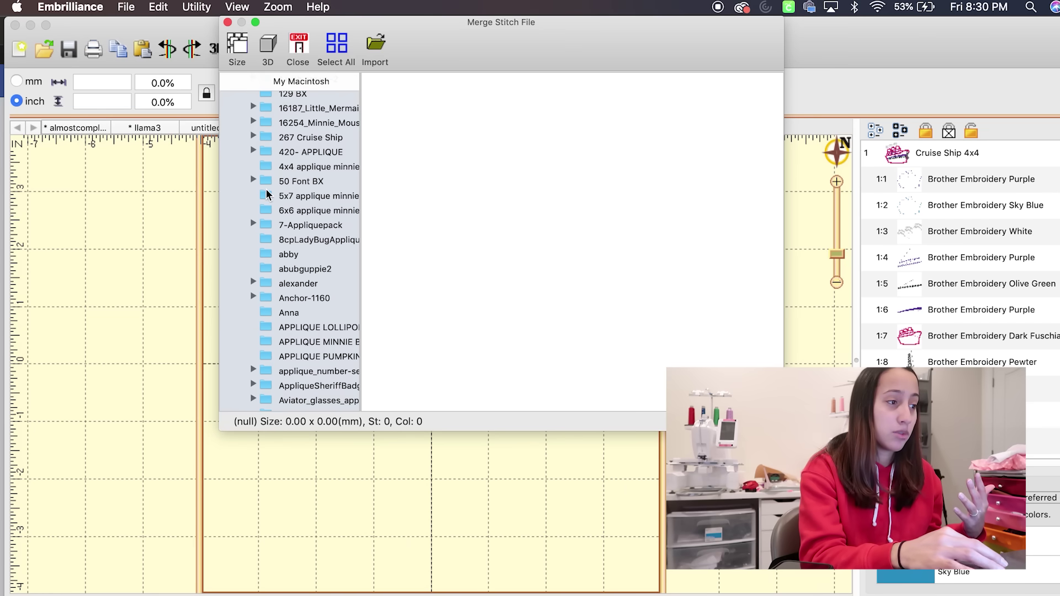
left_click(254, 152)
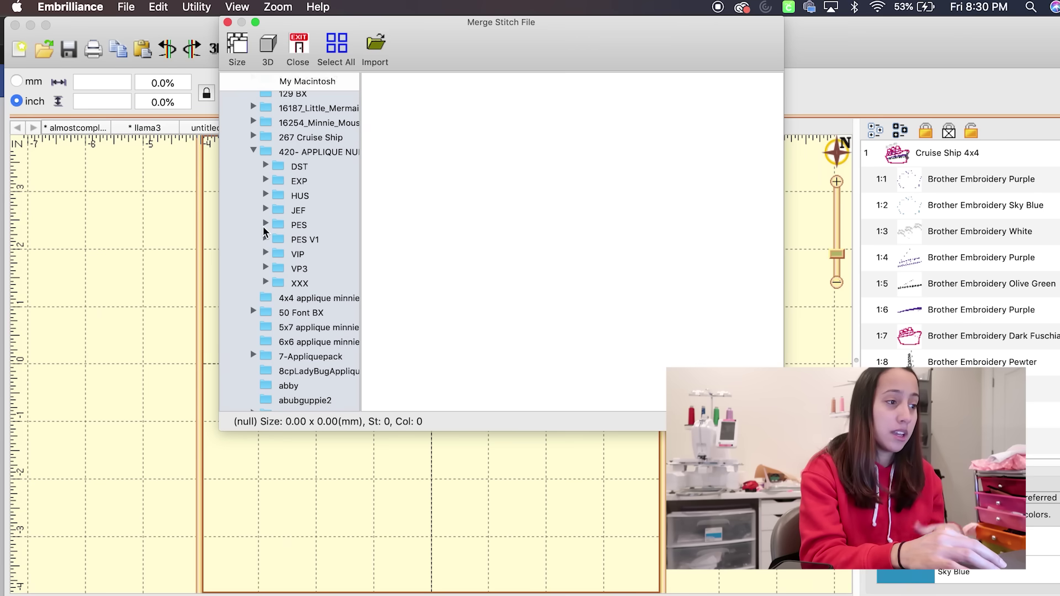
left_click(326, 254)
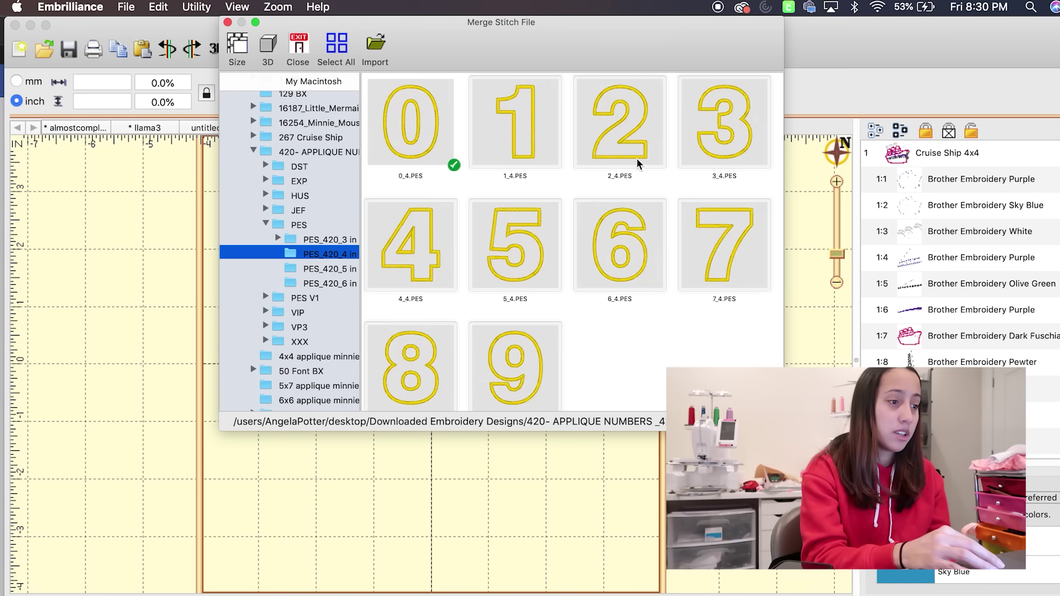
double_click(638, 162)
Arrange the number 2 on the left side of the hoop and the cruise ship to its right
left_click_drag(508, 298, 367, 249)
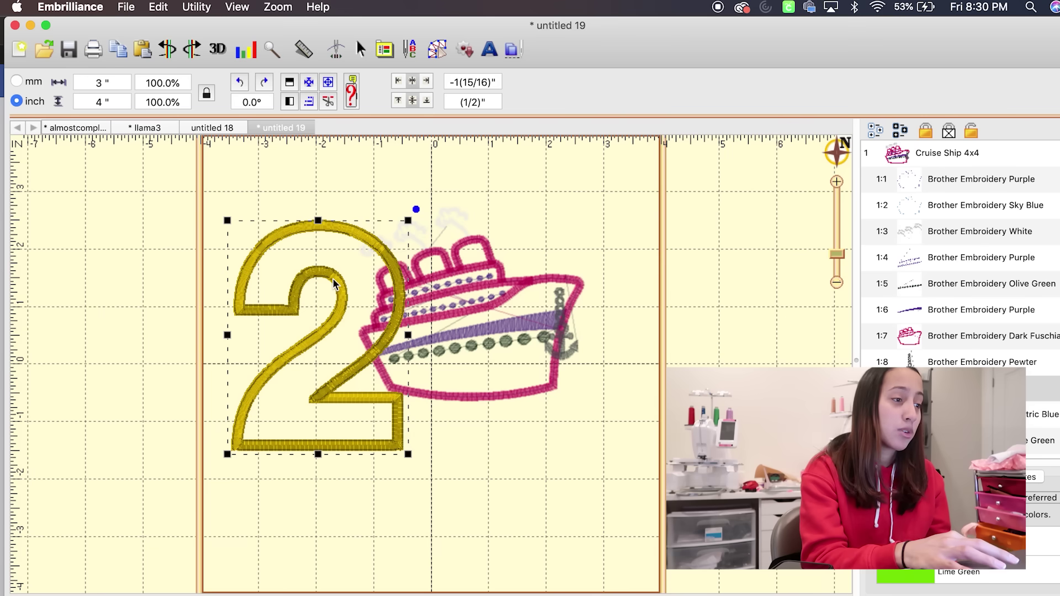
left_click_drag(333, 282, 346, 253)
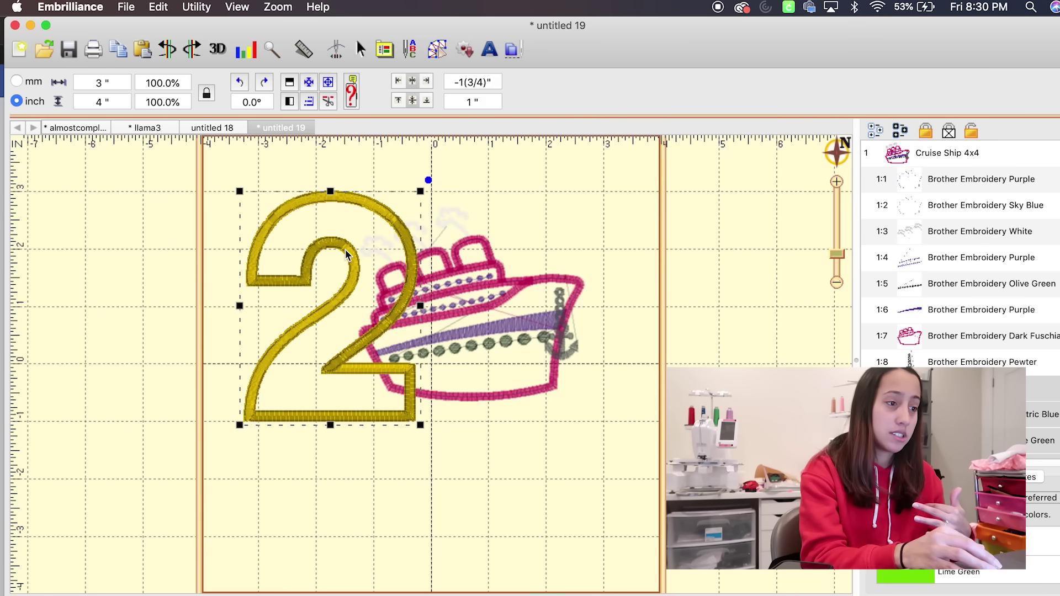
left_click_drag(514, 293, 605, 264)
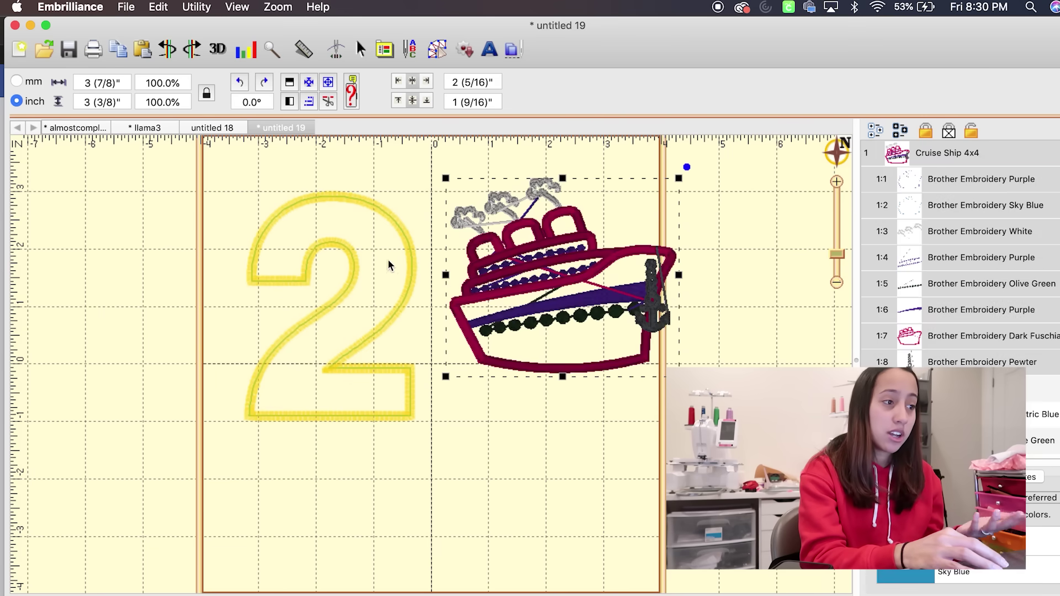
Enlarge the number 2 to about 119%, about 4 3/4 in tall, and move it toward the hoop's upper left
left_click(387, 219)
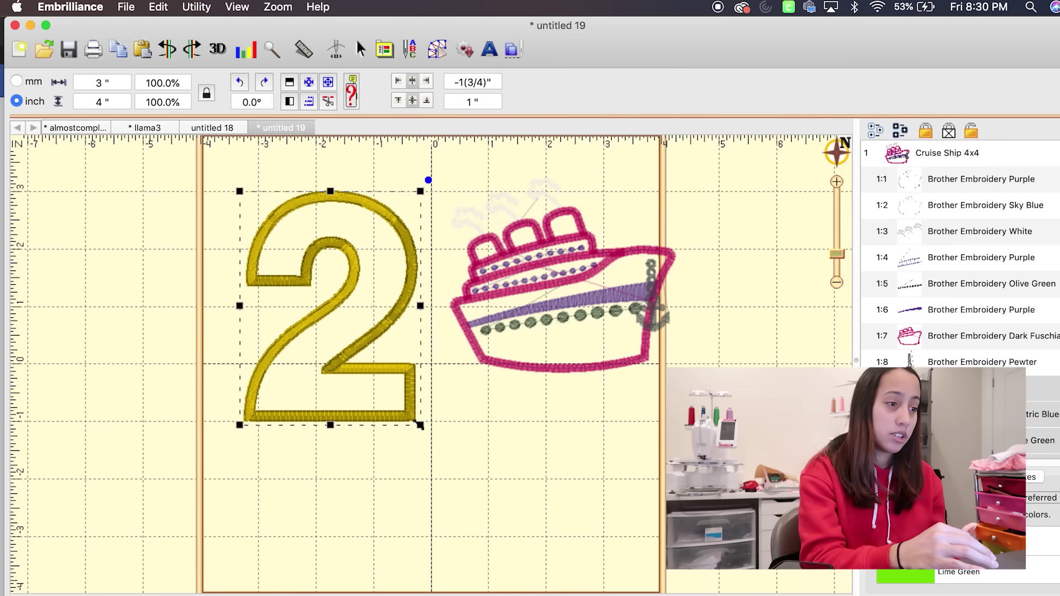
left_click_drag(420, 423, 522, 489)
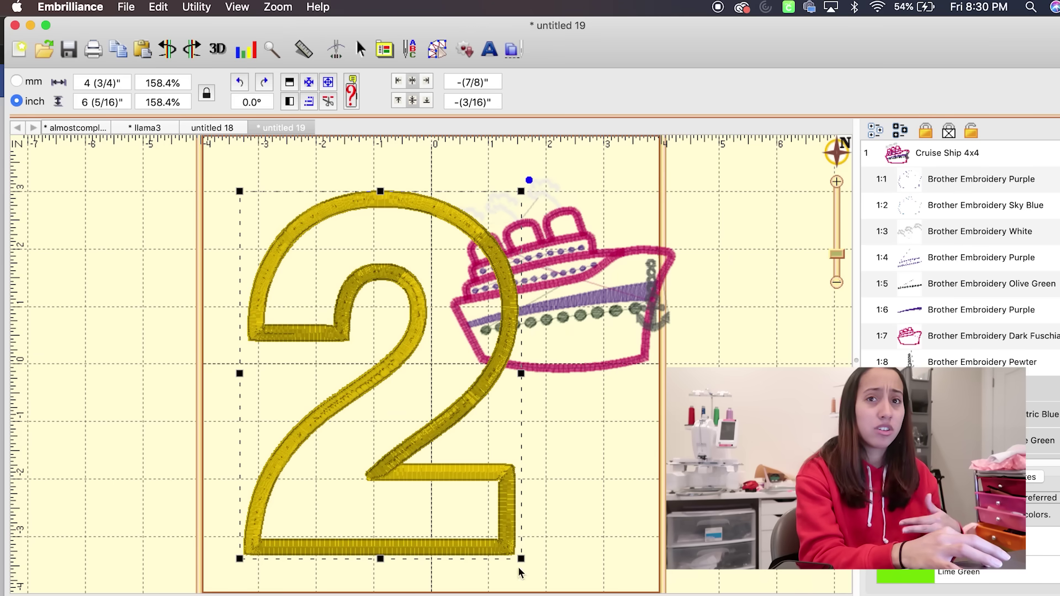
left_click_drag(509, 552, 449, 471)
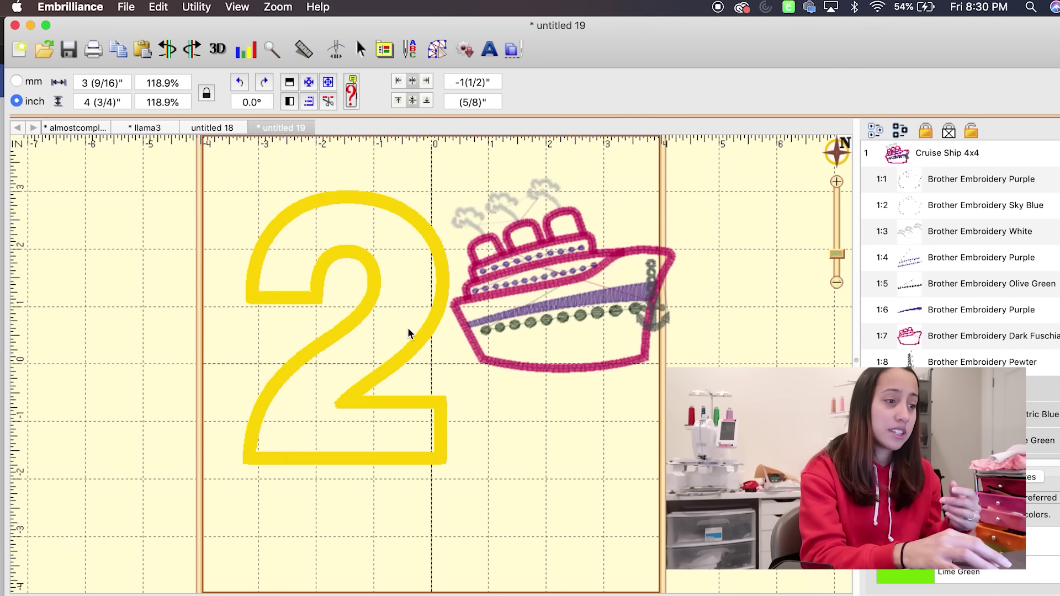
left_click_drag(408, 327, 386, 295)
Scale the cruise ship to about 97%, about 3 13/16 by 3 1/4 in, and place it beside the number 2's lower half
left_click(536, 278)
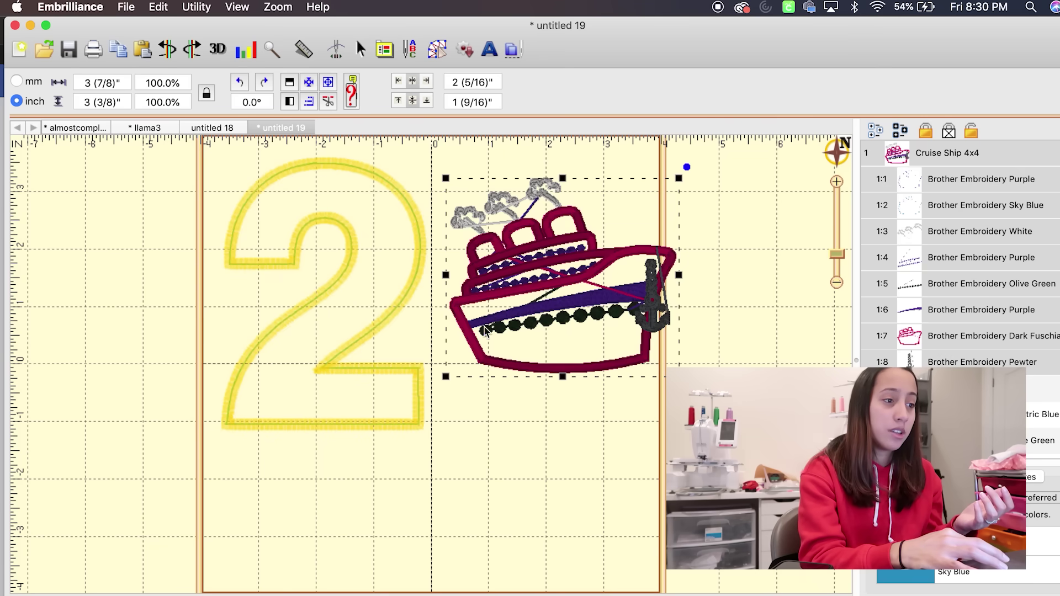
left_click_drag(414, 436, 404, 412)
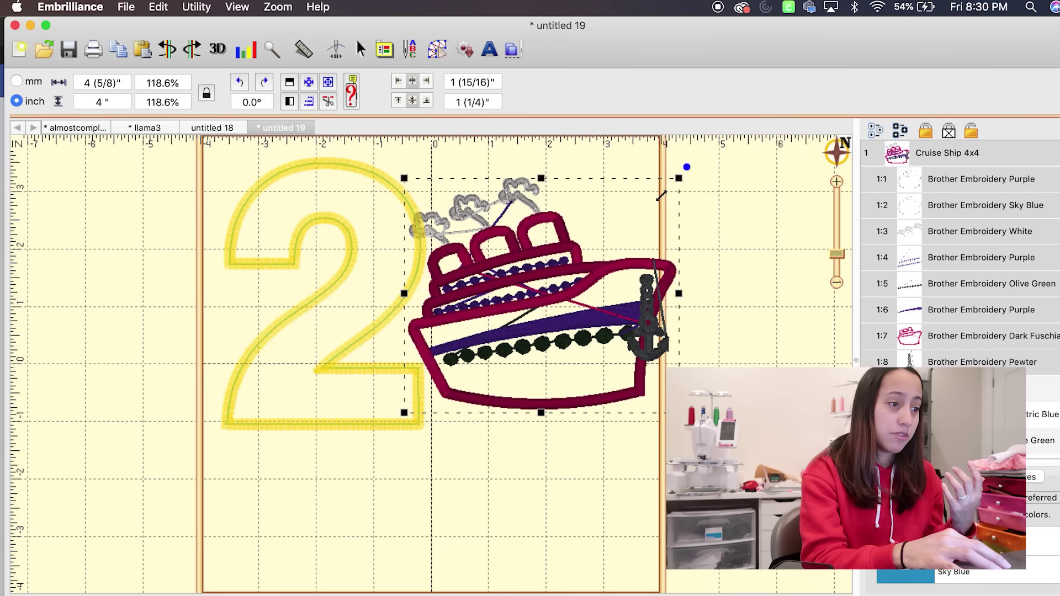
left_click_drag(650, 204, 630, 222)
left_click_drag(586, 280, 564, 338)
left_click(565, 333)
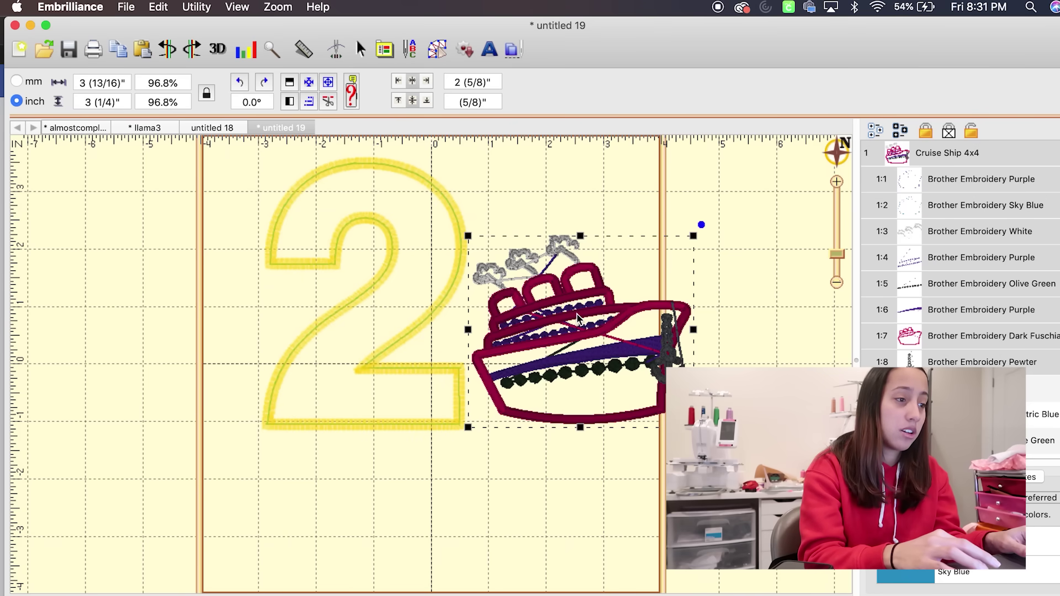
Center the number 2 and cruise ship together in the hoop, nudge both up about 1 1/16 in, and deselect them
left_click(458, 267)
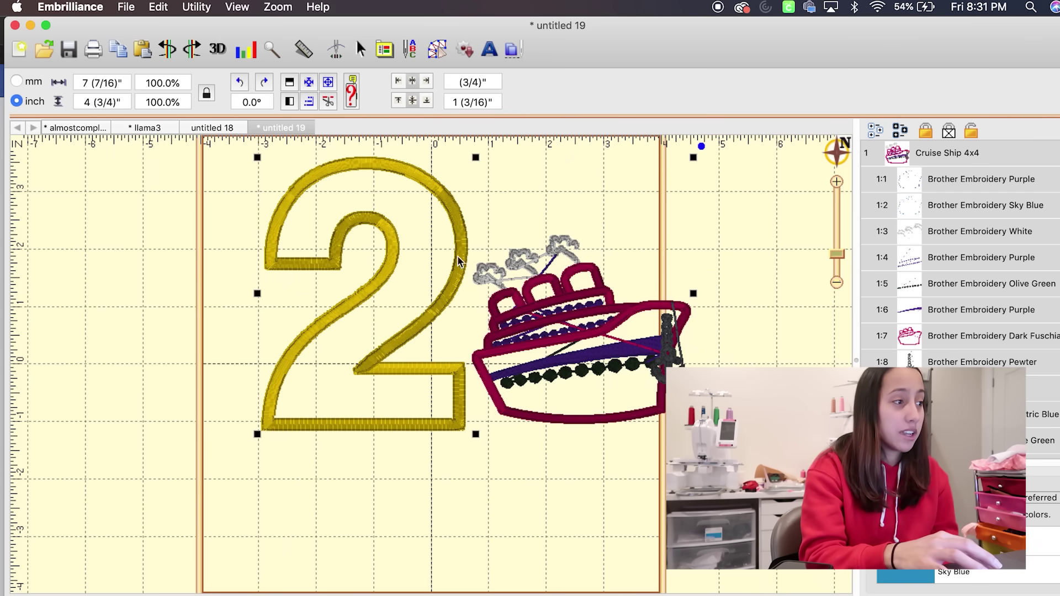
left_click(311, 84)
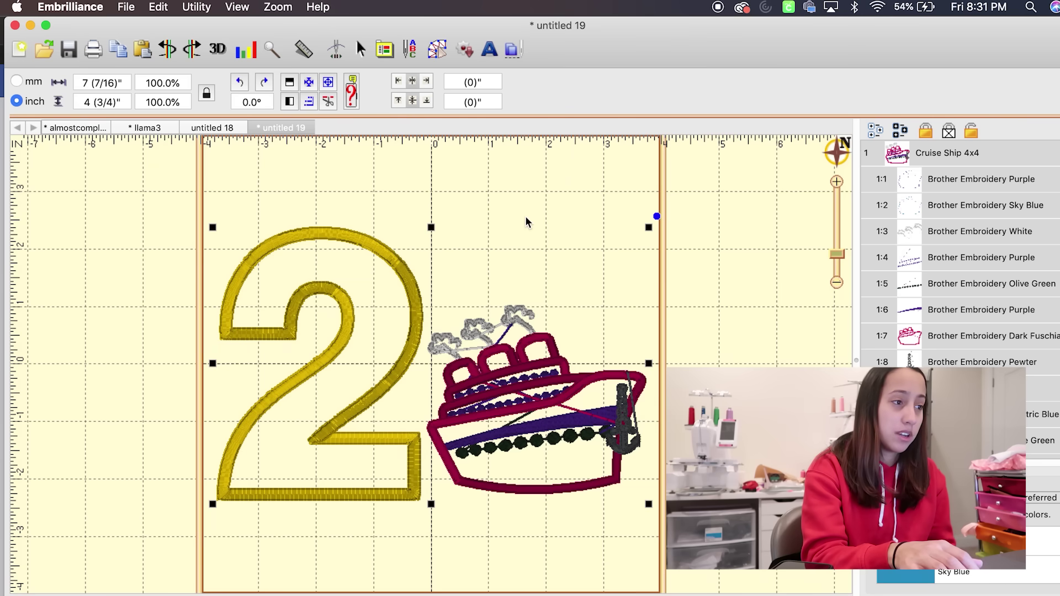
key("Up")
key("Up")
key("Up")
key("Up")
key("Up")
key("Up")
key("Up")
key("Up")
key("Up")
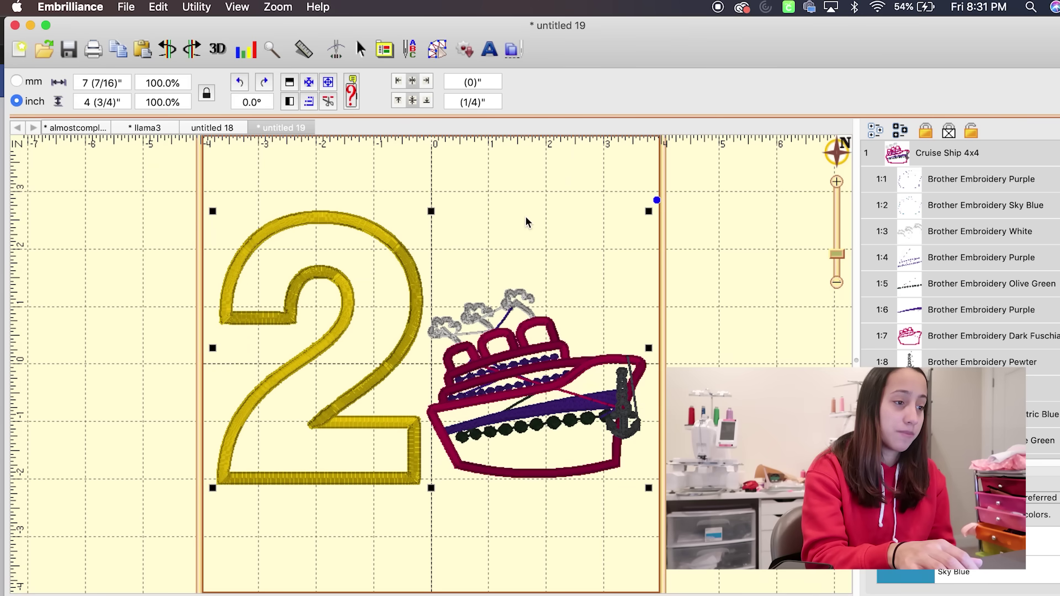
key("Up")
key("Up")
key("Up")
key("Up")
key("Up")
key("Up")
key("Up")
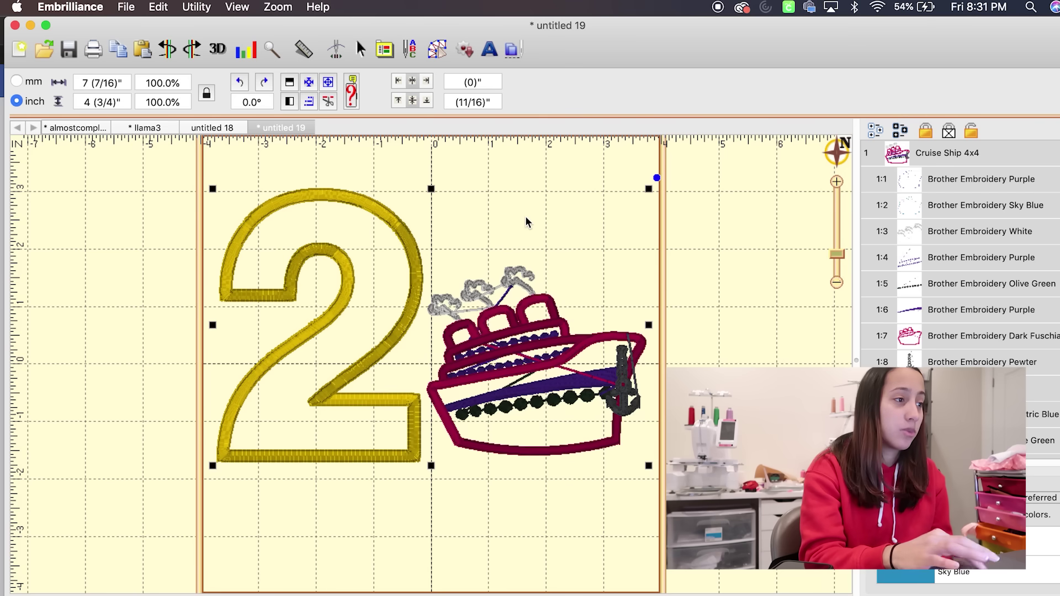
key("Up")
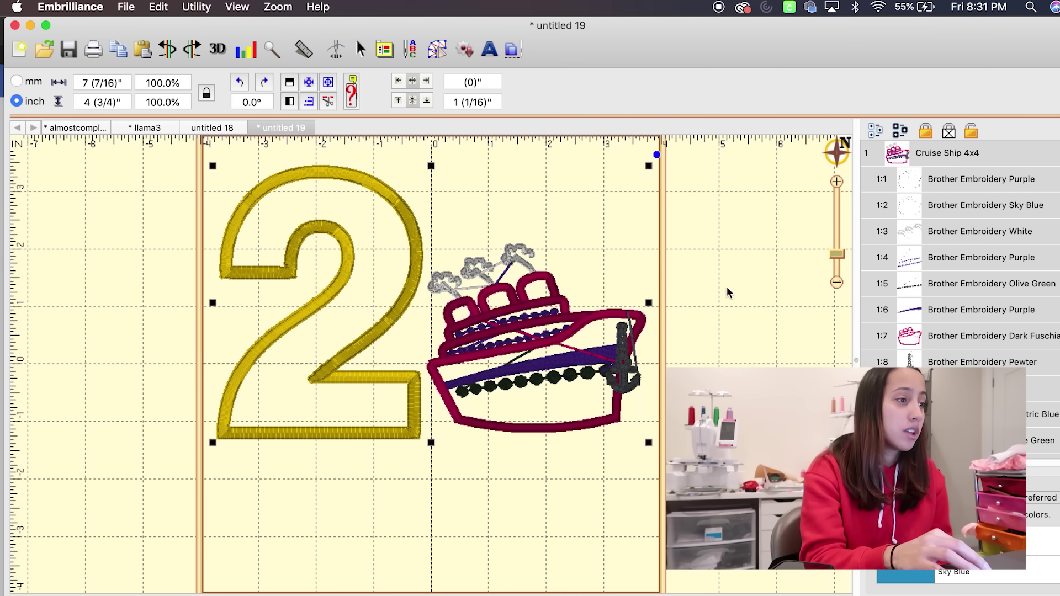
left_click(738, 286)
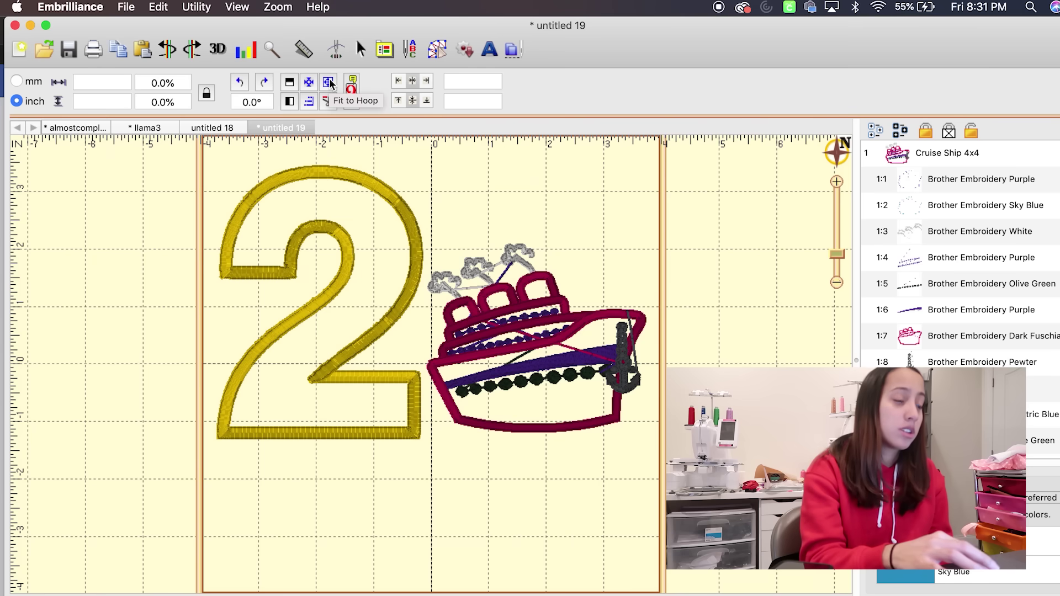
Delete the number 2 from the page and move the cruise ship left toward the middle of the hoop
left_click(416, 251)
key("Delete")
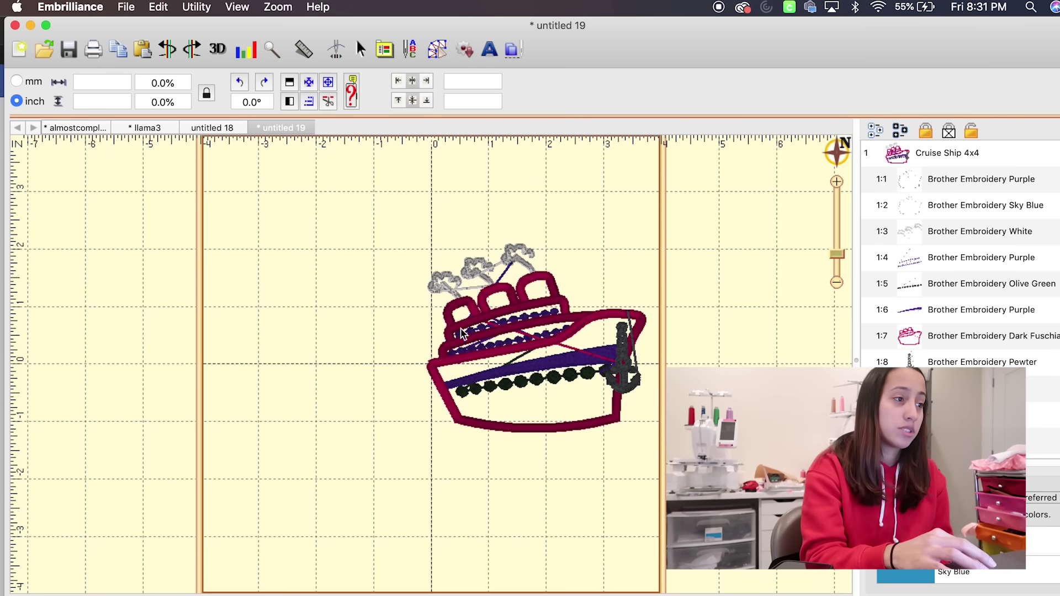
left_click_drag(462, 334, 366, 315)
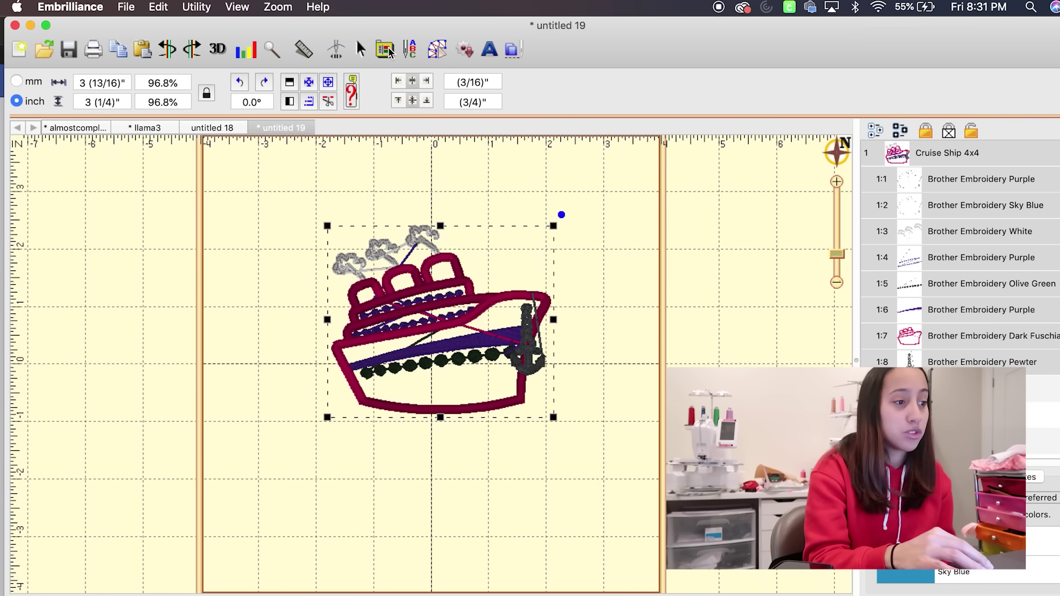
Change the hoop to 130mm x 180mm in the PES hoop preferences and apply it
left_click(387, 50)
scroll(494, 231, "down", 5)
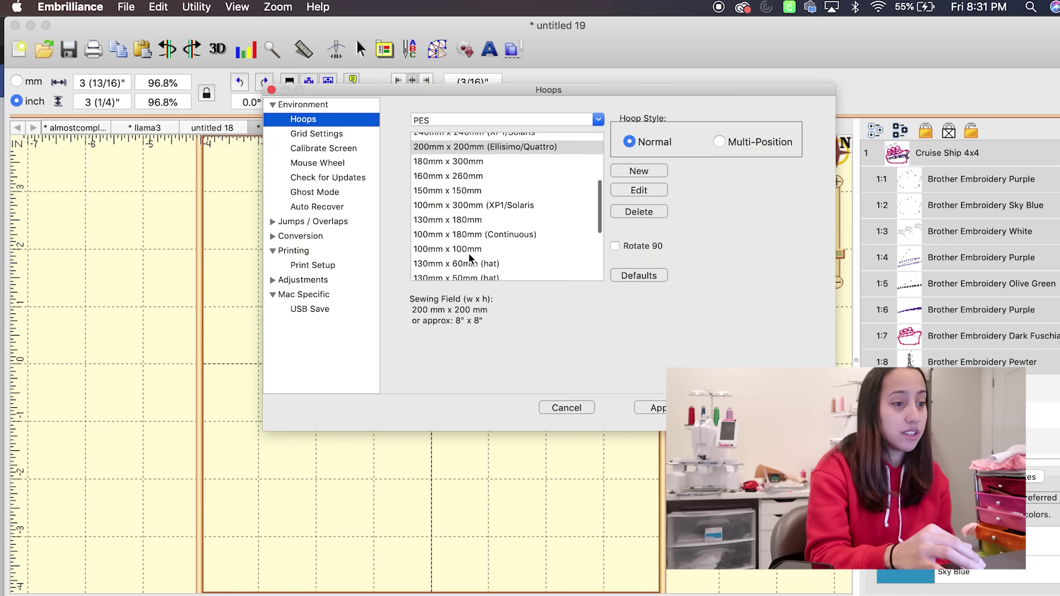
left_click(457, 221)
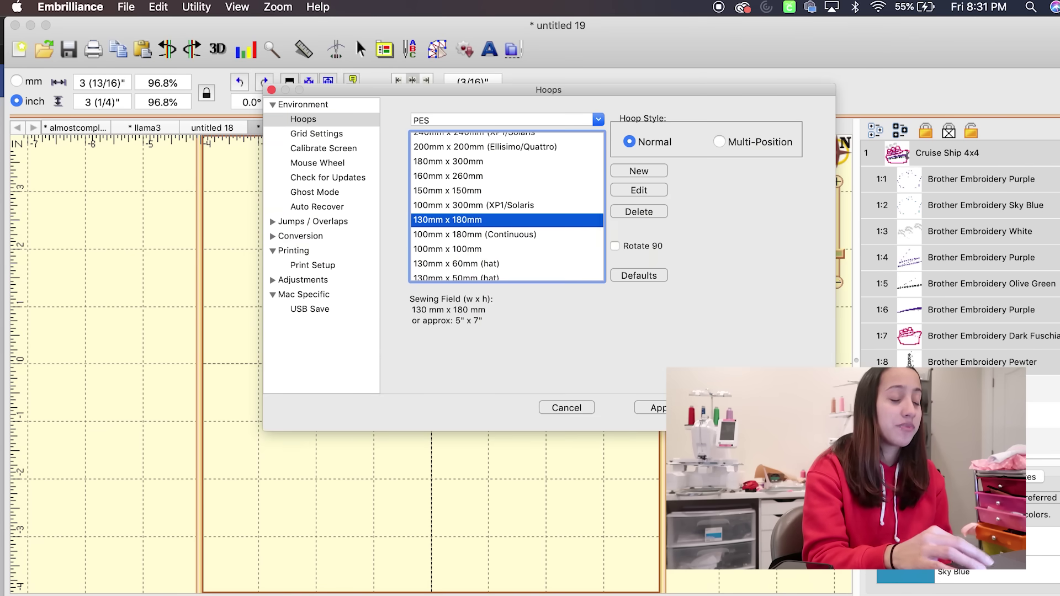
left_click(657, 408)
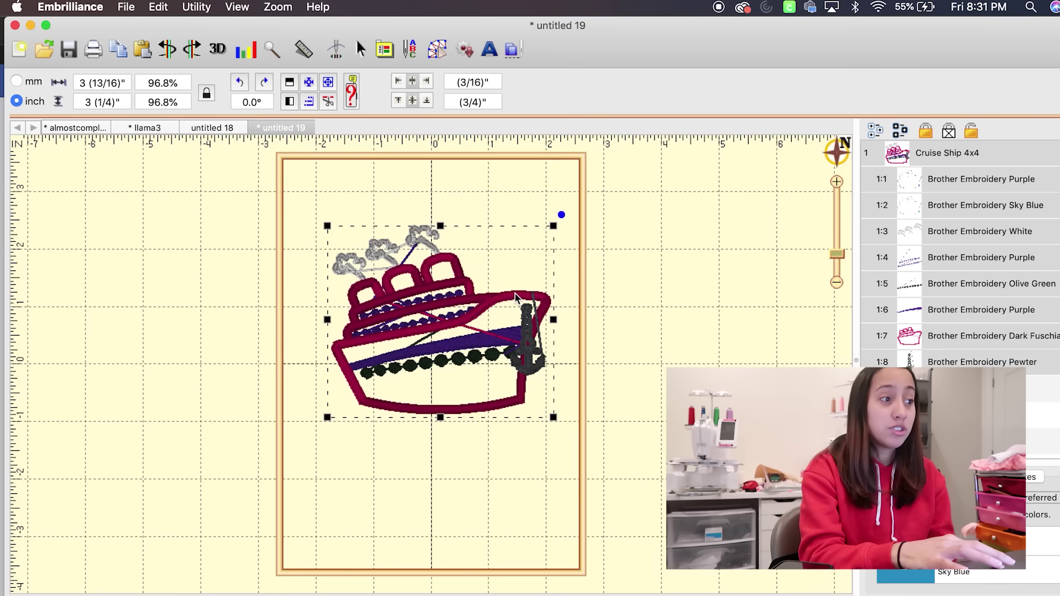
Try fitting the cruise ship to the hoop, and delete the ship from the page
left_click(328, 83)
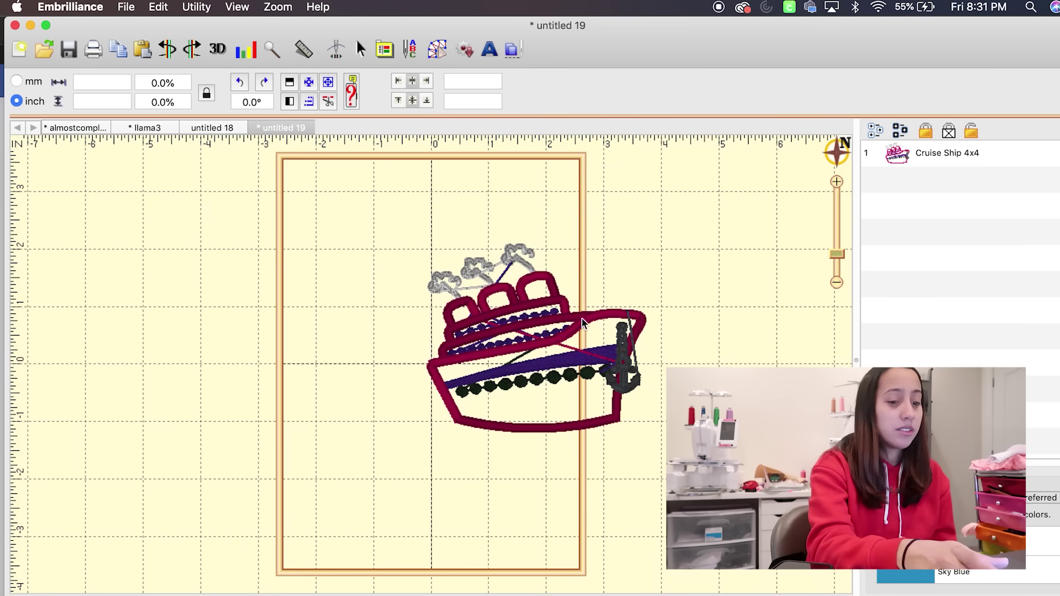
left_click_drag(588, 328, 520, 343)
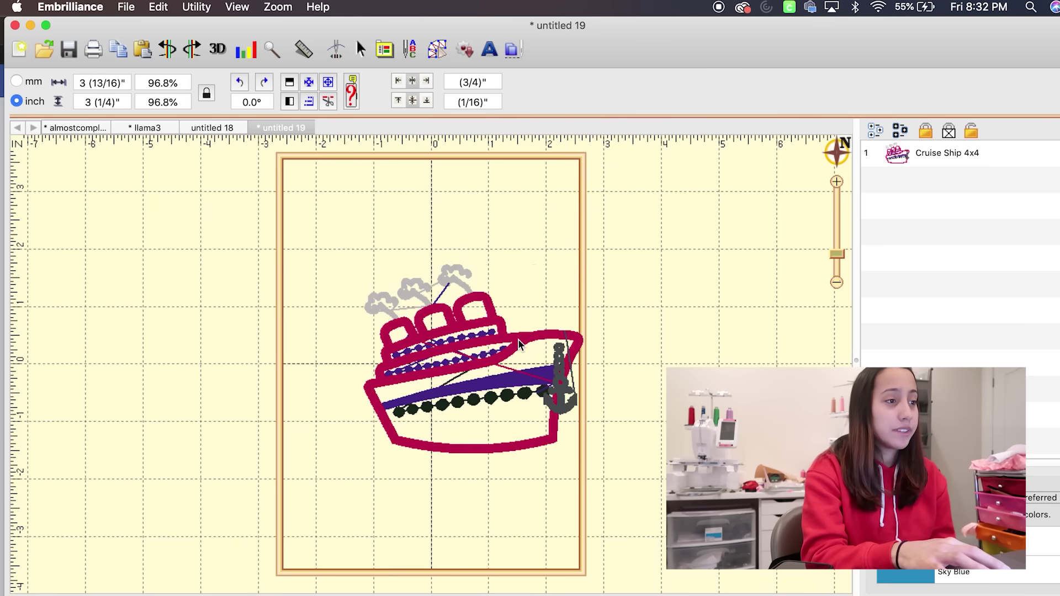
key("Delete")
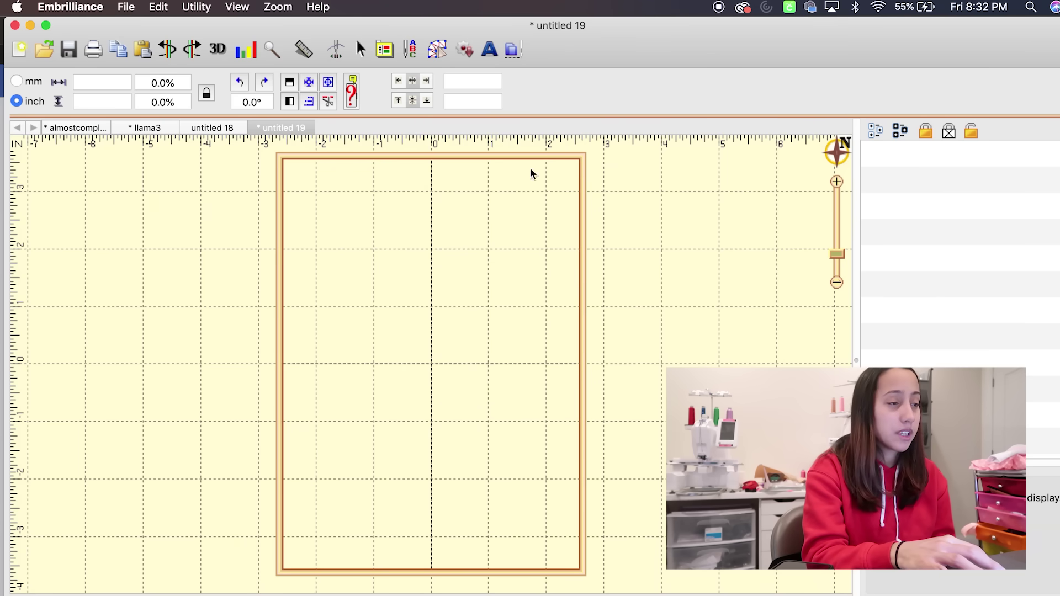
Merge 3_5.PES into the empty page from the PES_420_5 in subfolder of the 420- APPLIQUE NUMBERS folder's PES files
left_click(502, 51)
scroll(297, 330, "down", 5)
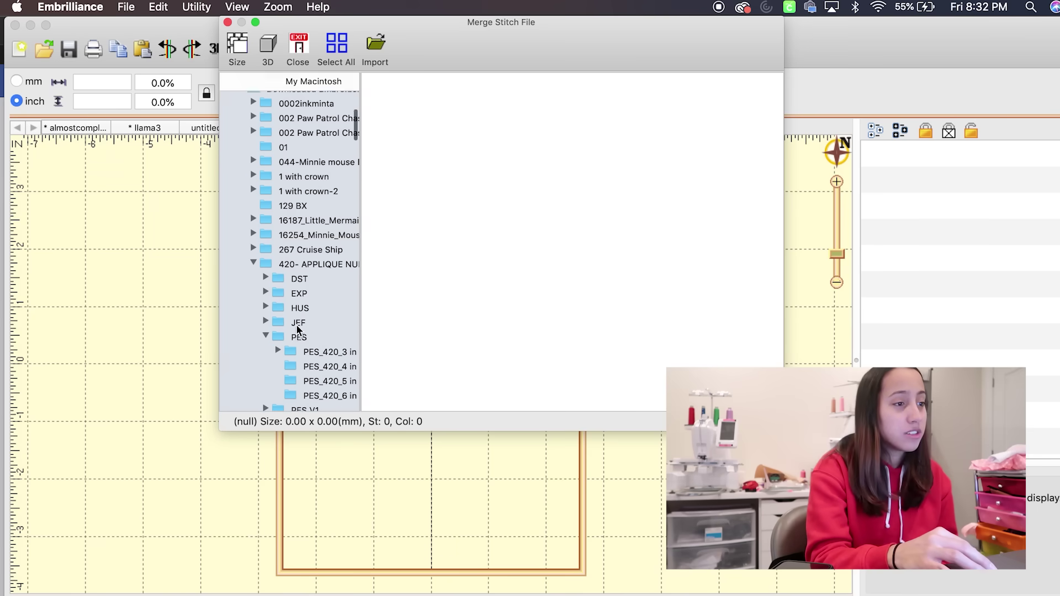
scroll(296, 324, "down", 2)
left_click(316, 343)
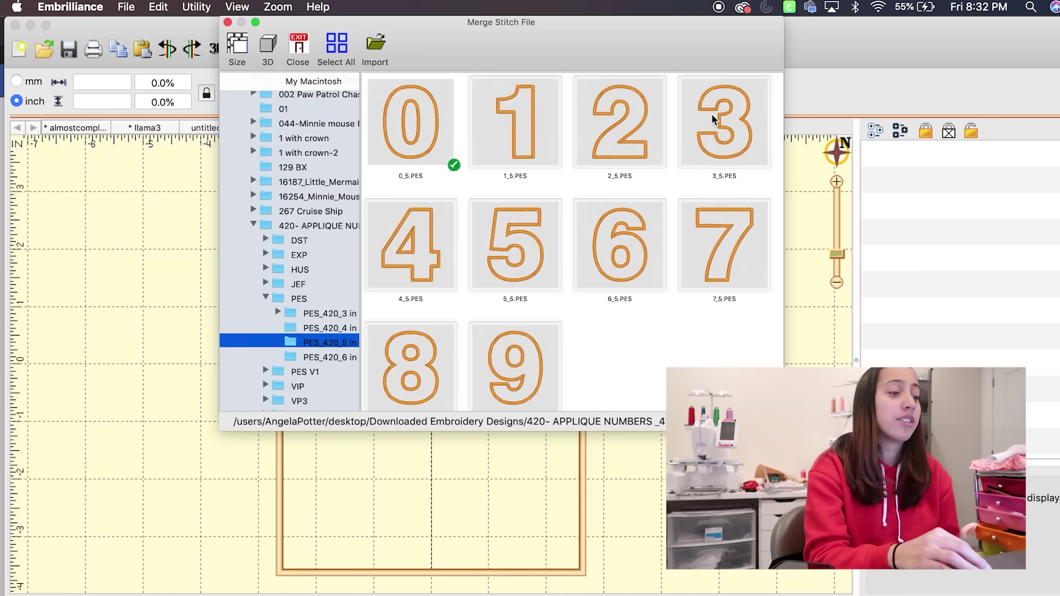
left_click(713, 119)
double_click(699, 119)
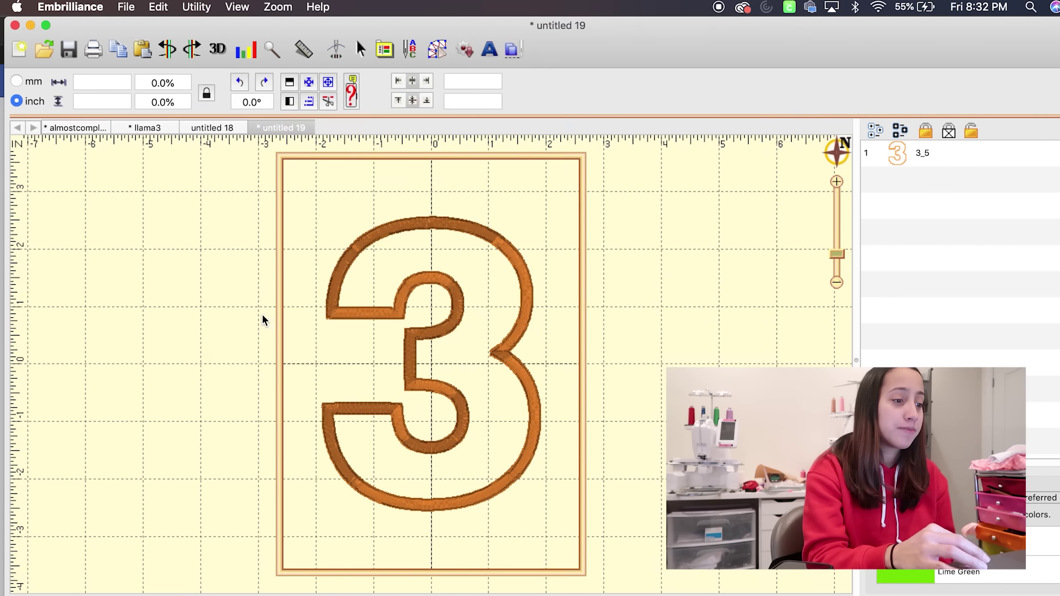
Shrink the number 3 to about 4 in tall, move it to the hoop's upper left, and deselect it
left_click(430, 216)
left_click_drag(535, 508, 485, 445)
left_click_drag(477, 351, 451, 327)
left_click(533, 291)
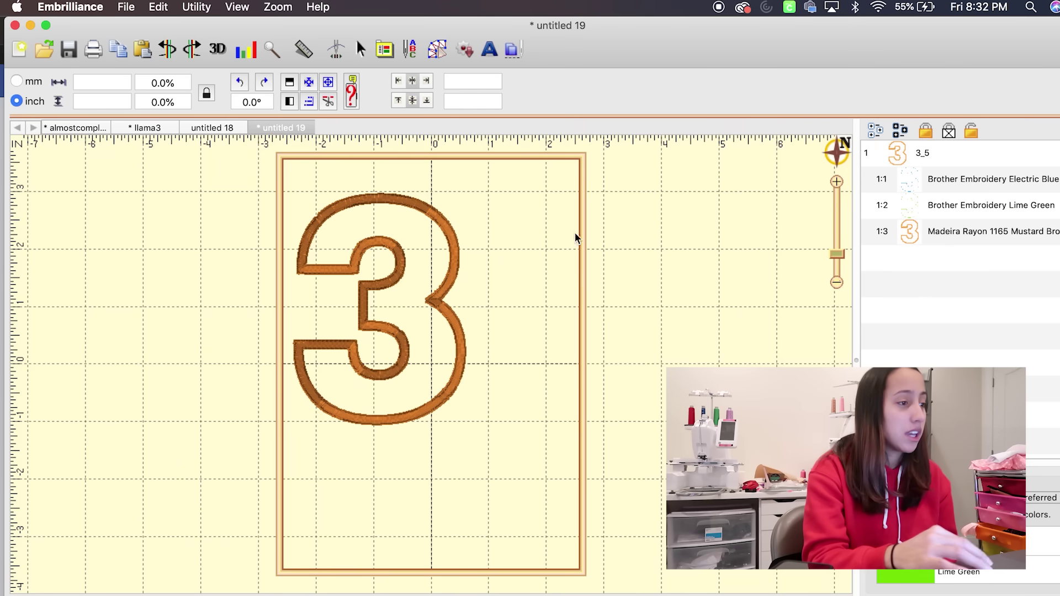
Merge Butterfly-0013(3x3).PES into the page from the 3x3 subfolder of the Butterfly-0013 folder
left_click(508, 51)
scroll(309, 308, "down", 10)
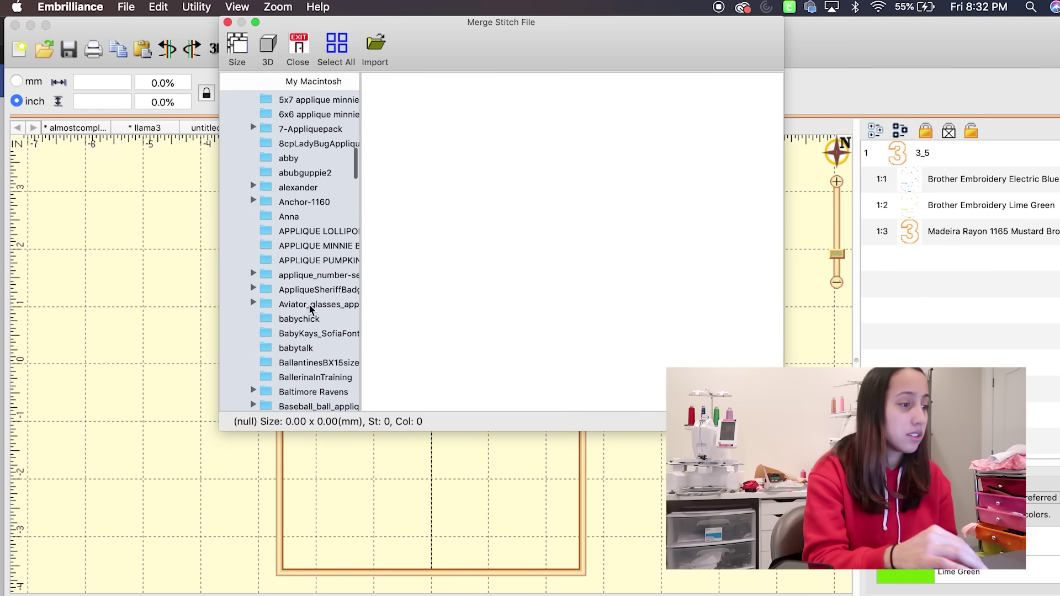
scroll(309, 305, "down", 8)
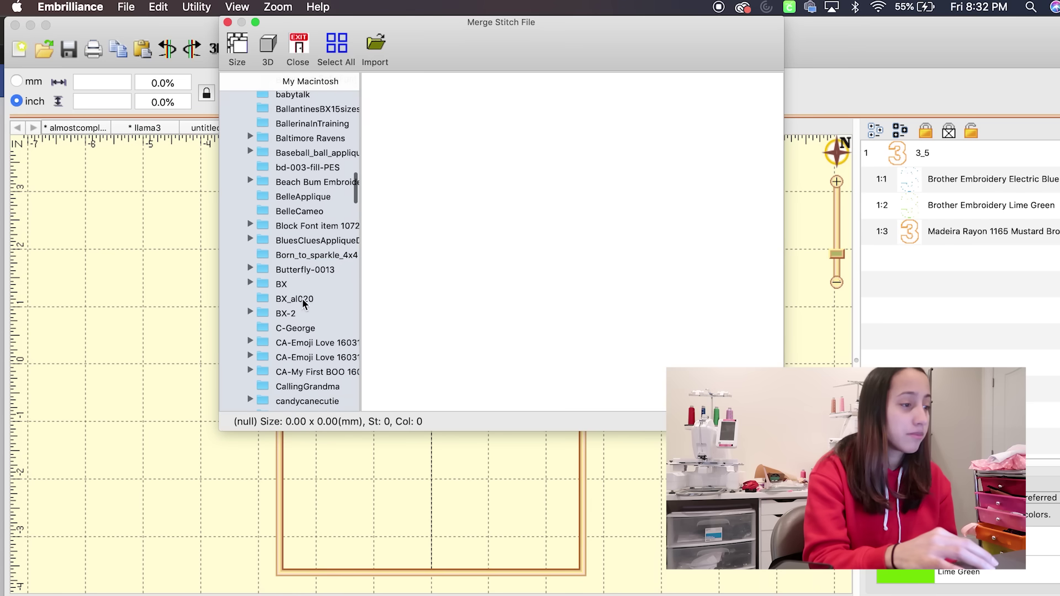
double_click(264, 271)
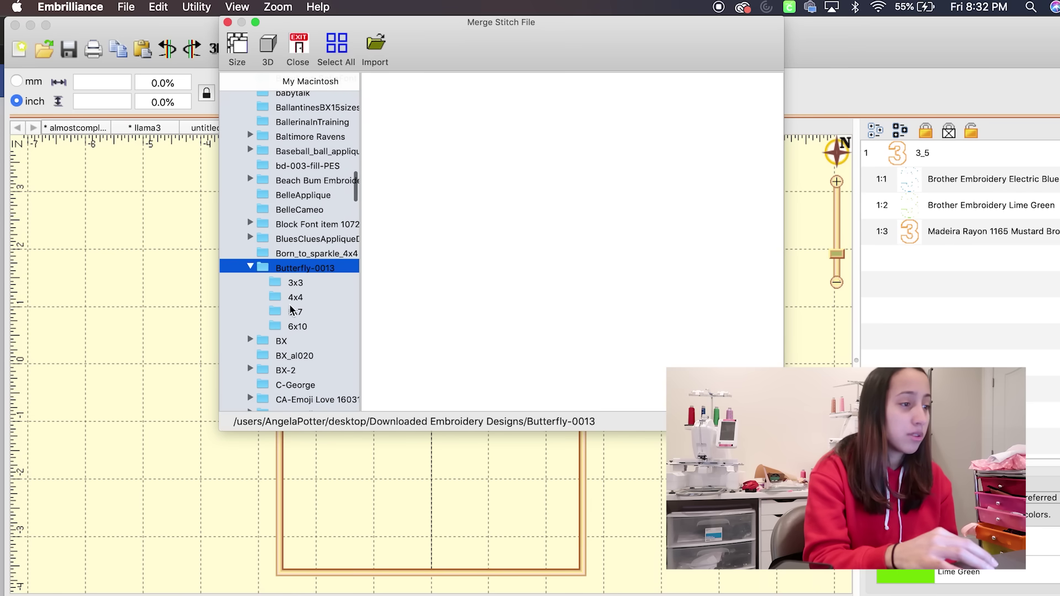
left_click(291, 298)
left_click(296, 283)
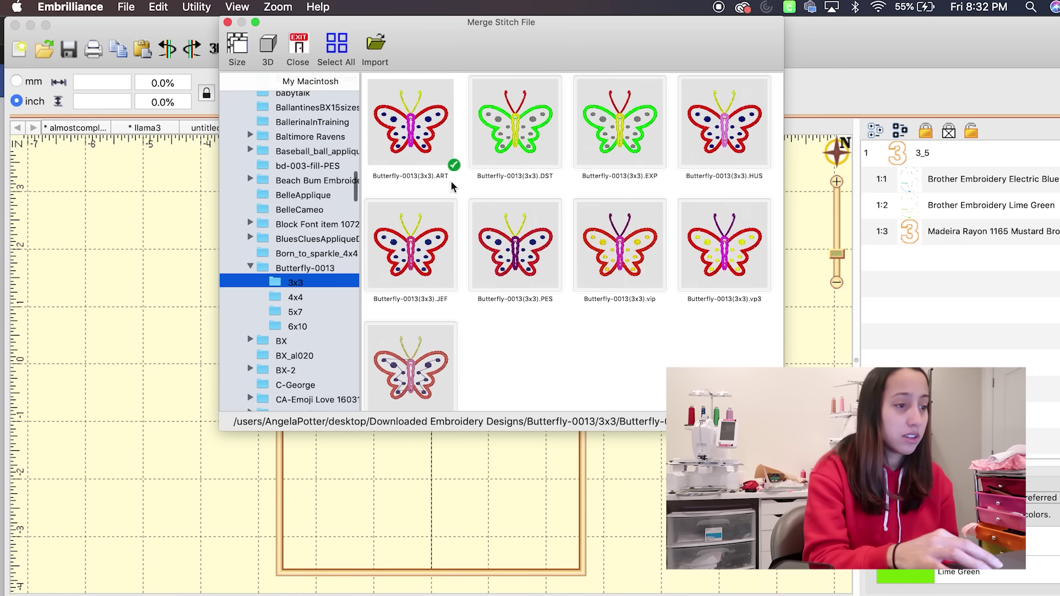
double_click(532, 268)
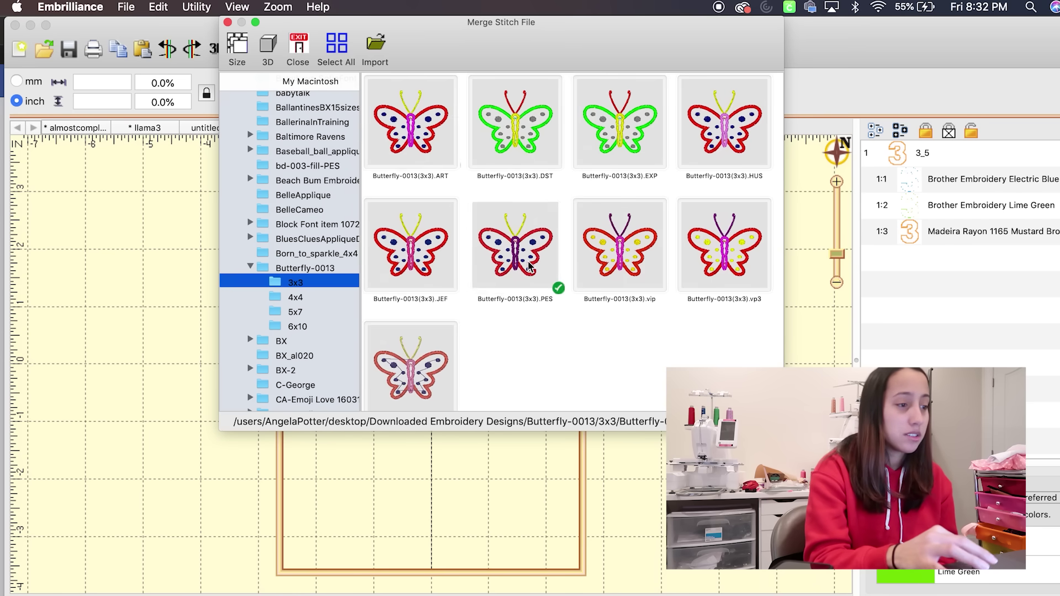
Move the butterfly so its left wing overlaps the right edge of the number 3, and deselect it
left_click_drag(436, 336, 499, 313)
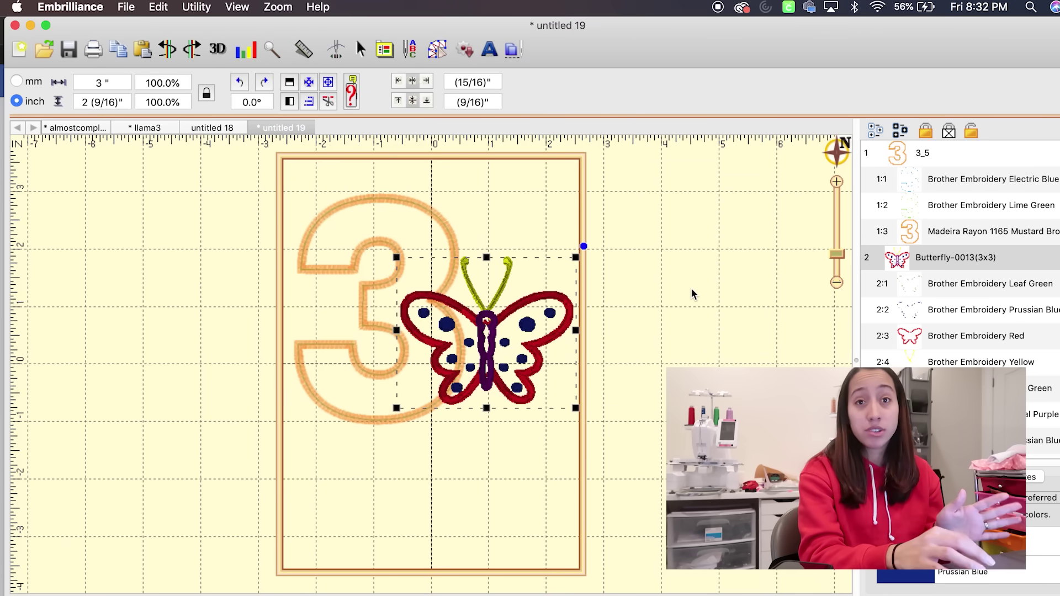
left_click(711, 257)
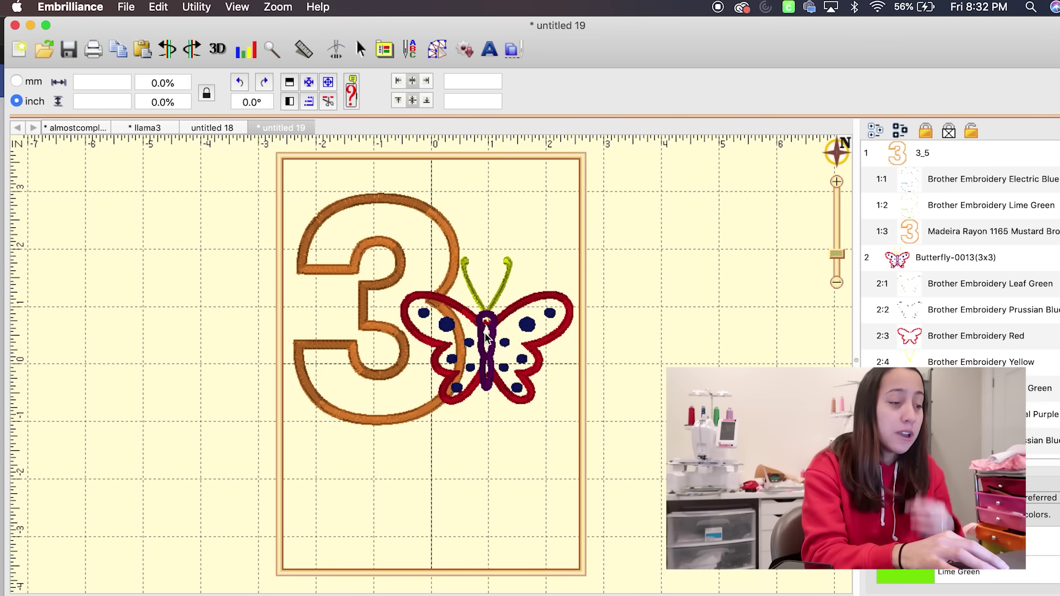
left_click(457, 306)
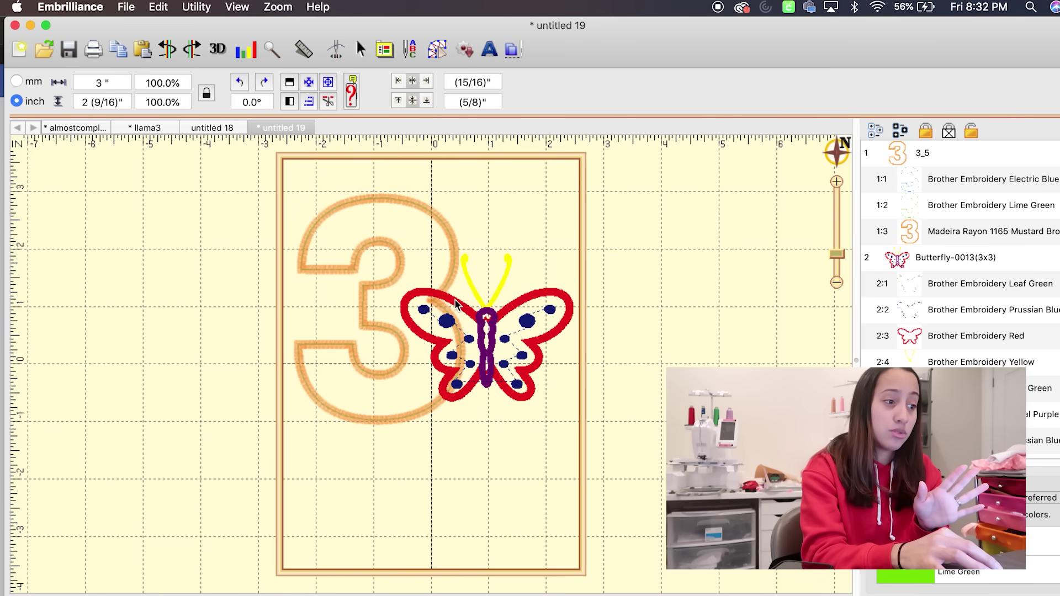
left_click_drag(456, 306, 453, 307)
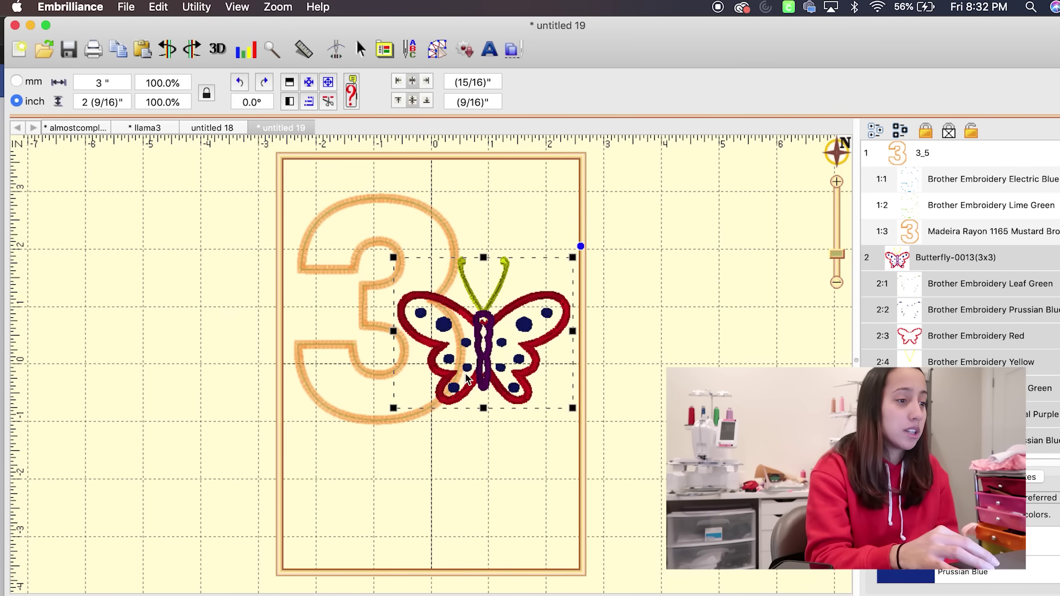
left_click(605, 227)
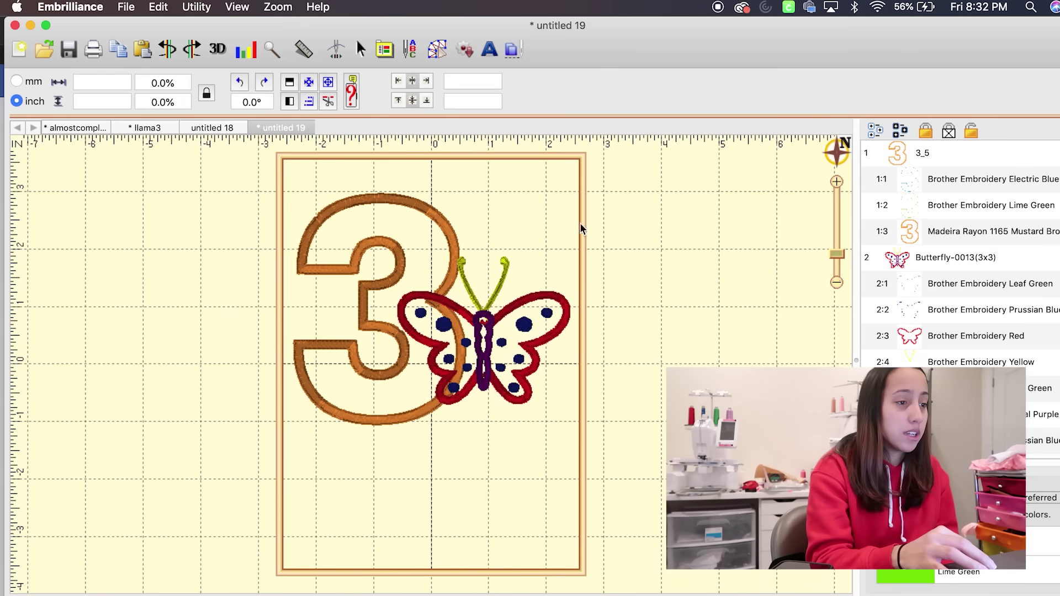
Rotate the butterfly counterclockwise by about 24°, move it up about half an inch, and deselect it
left_click(543, 310)
left_click_drag(581, 245, 542, 217)
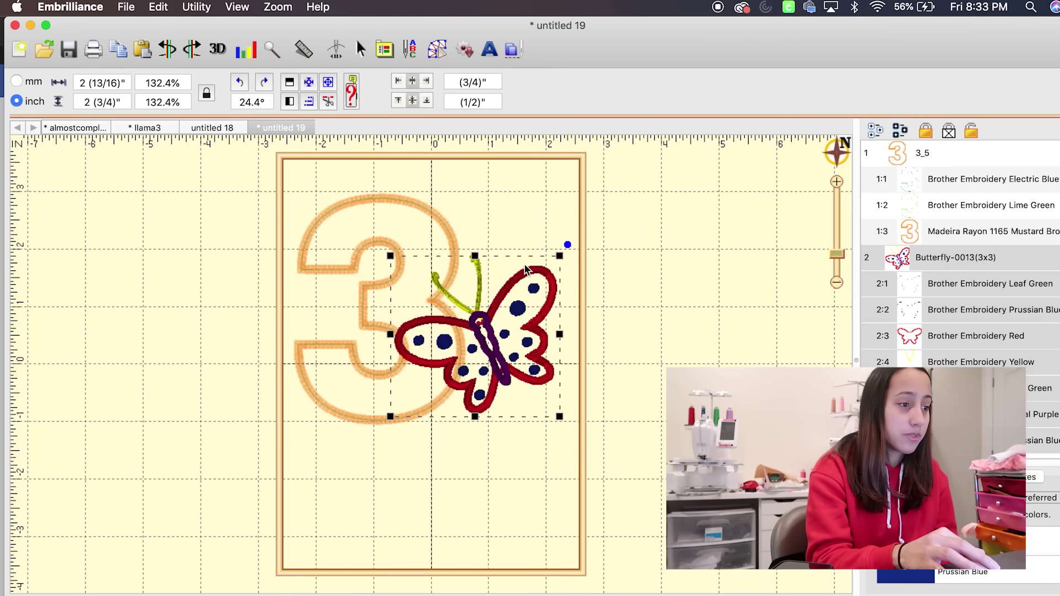
left_click_drag(525, 273, 532, 245)
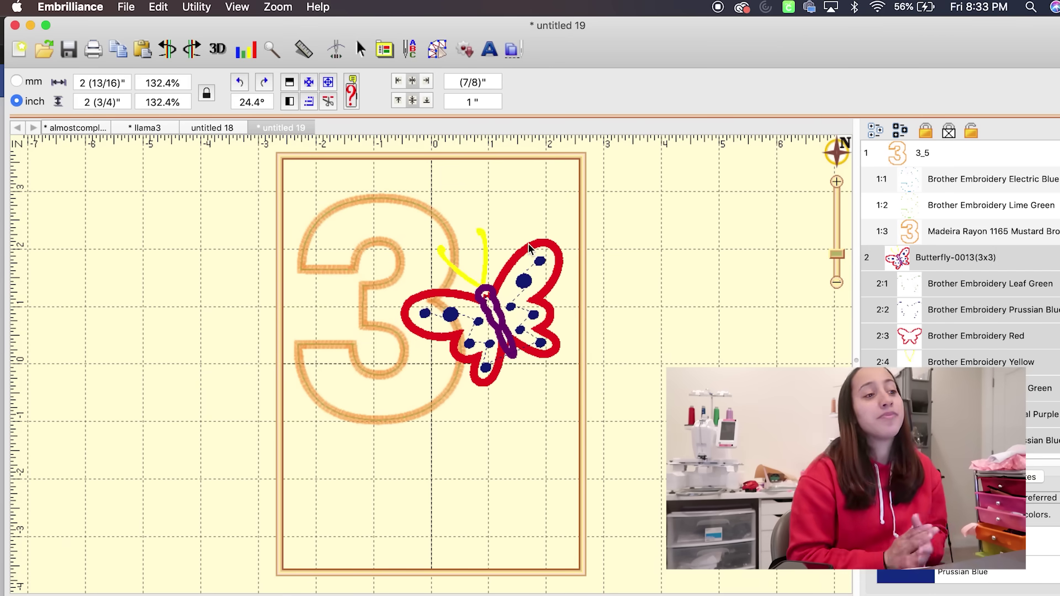
left_click(682, 285)
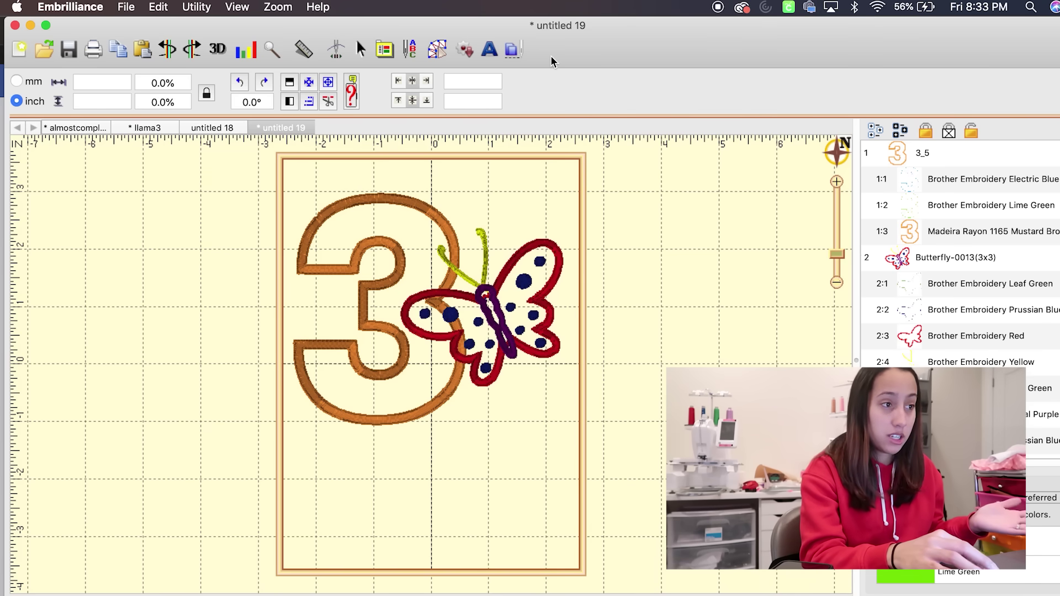
Browse for another stitch file to merge and open the Moana_PES subfolder of the MoanaFont folder
left_click(513, 49)
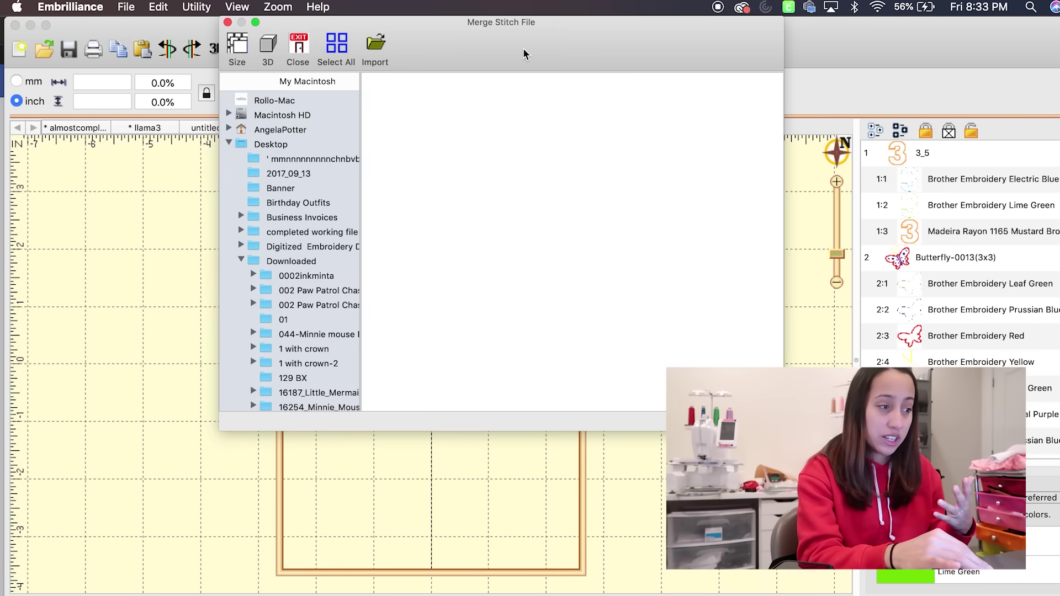
scroll(271, 197, "down", 20)
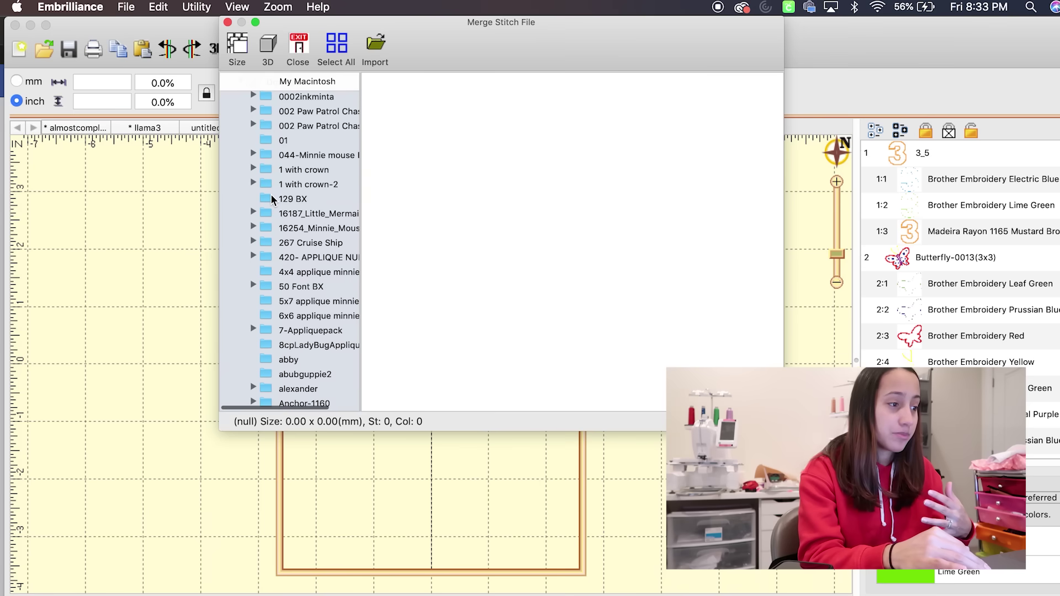
scroll(271, 197, "down", 15)
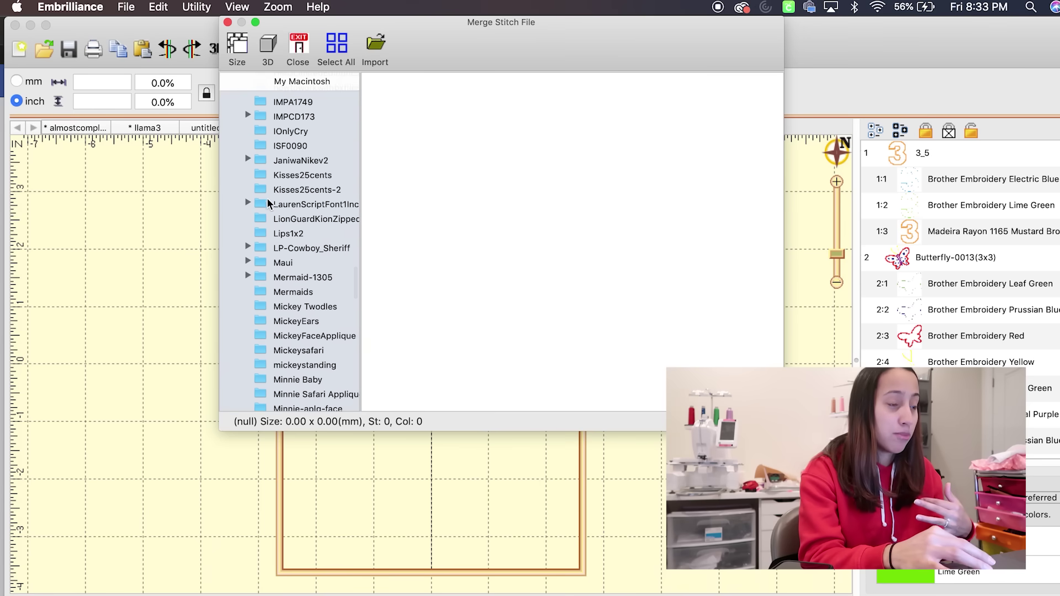
left_click(282, 346)
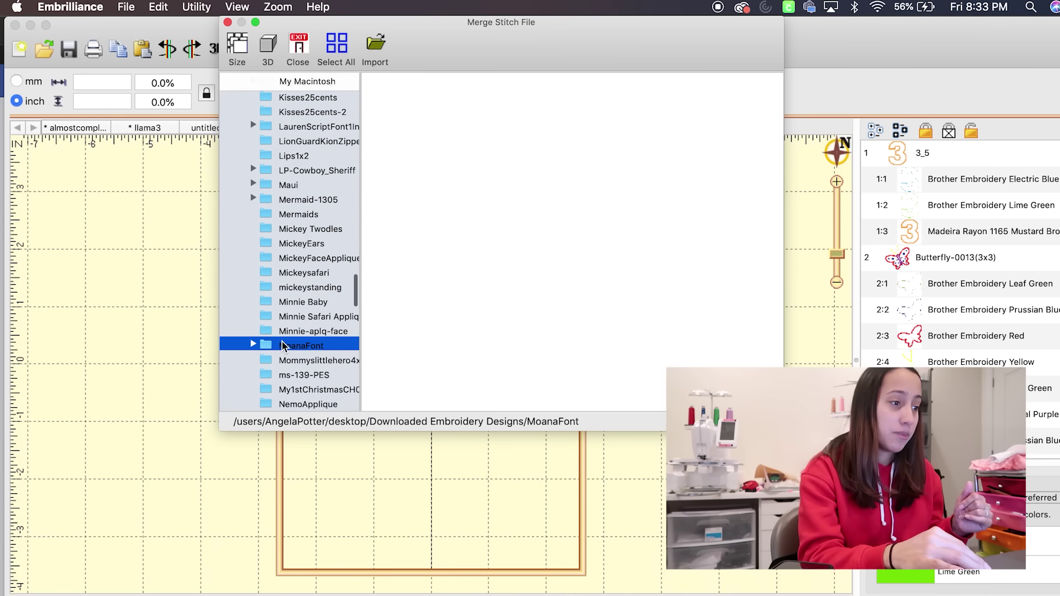
left_click(254, 344)
scroll(258, 351, "down", 3)
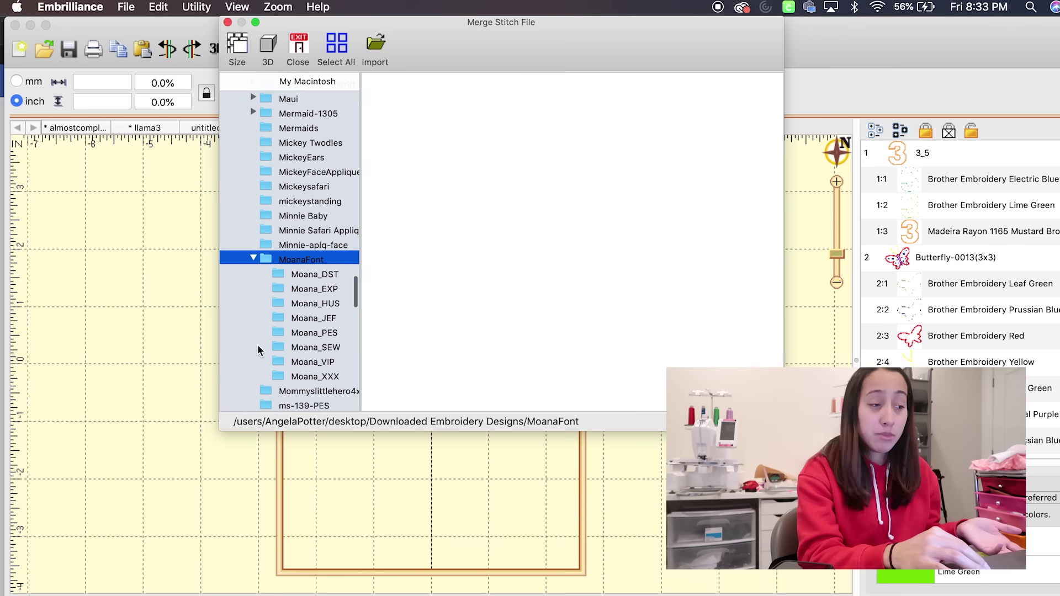
left_click(322, 336)
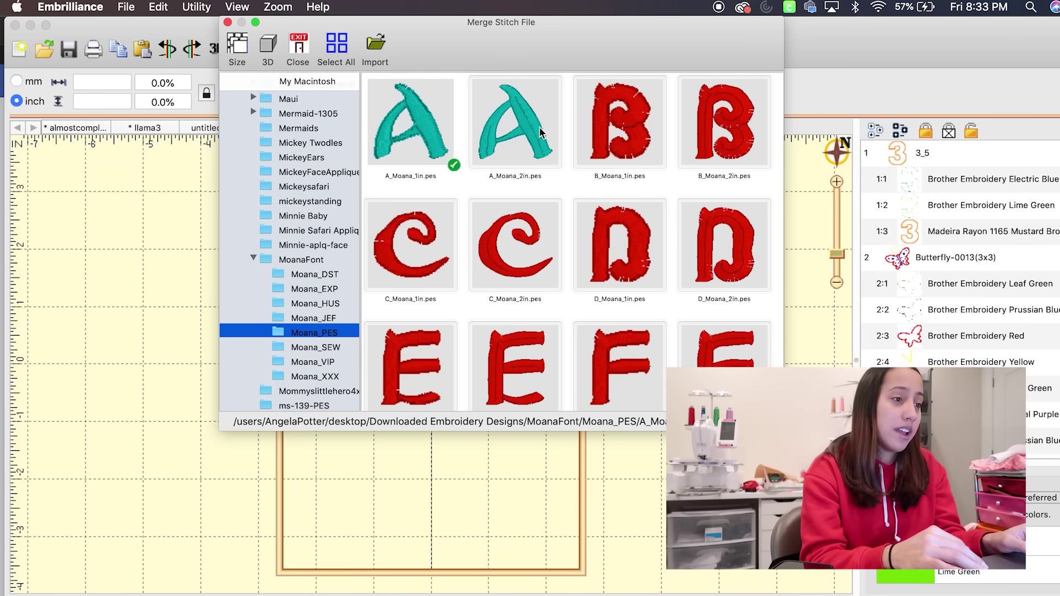
Select A_Moana_1in.pes, C_Moana_1in.pes and E_Moana_1in.pes together and merge them into the page
scroll(549, 188, "down", 1)
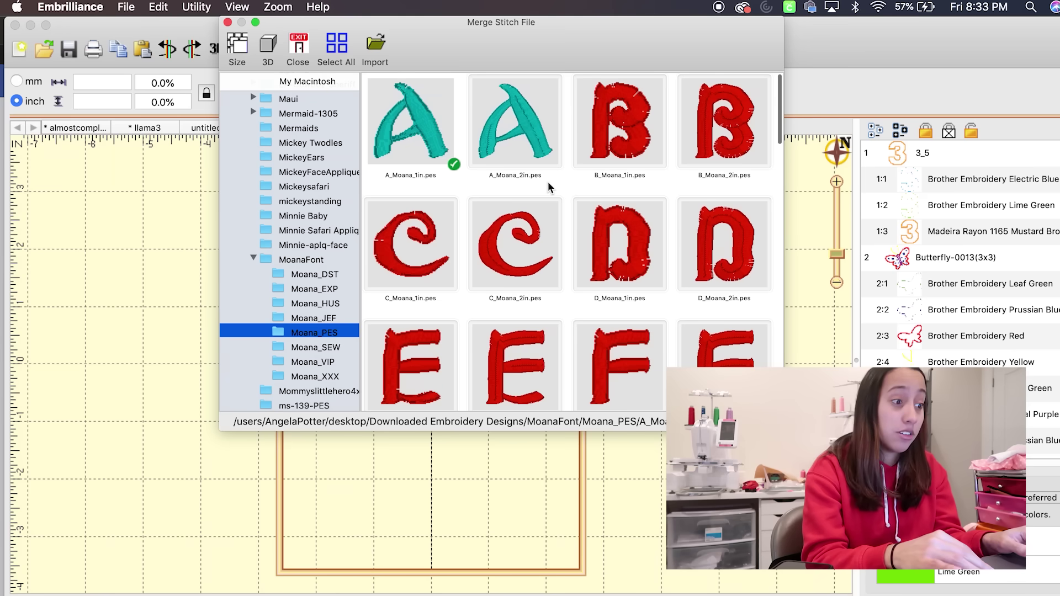
scroll(550, 188, "down", 5)
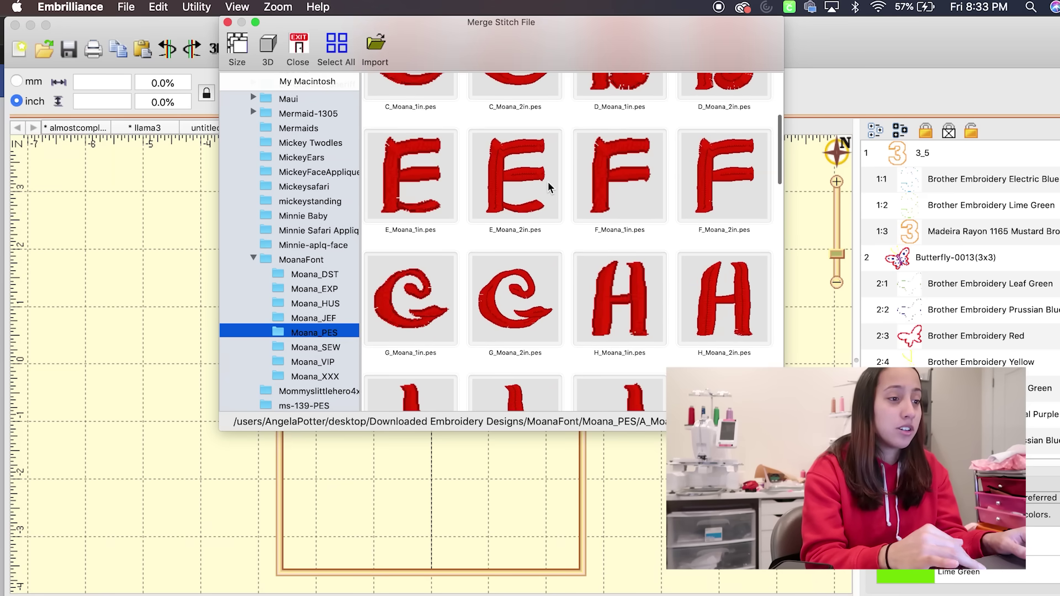
scroll(572, 261, "up", 6)
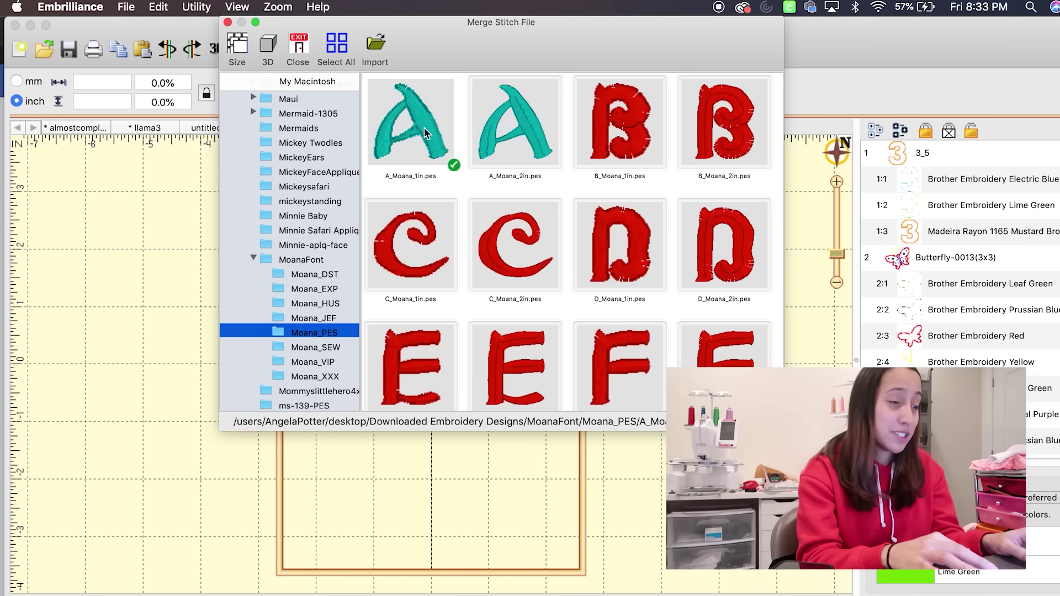
left_click(438, 243)
left_click(437, 356)
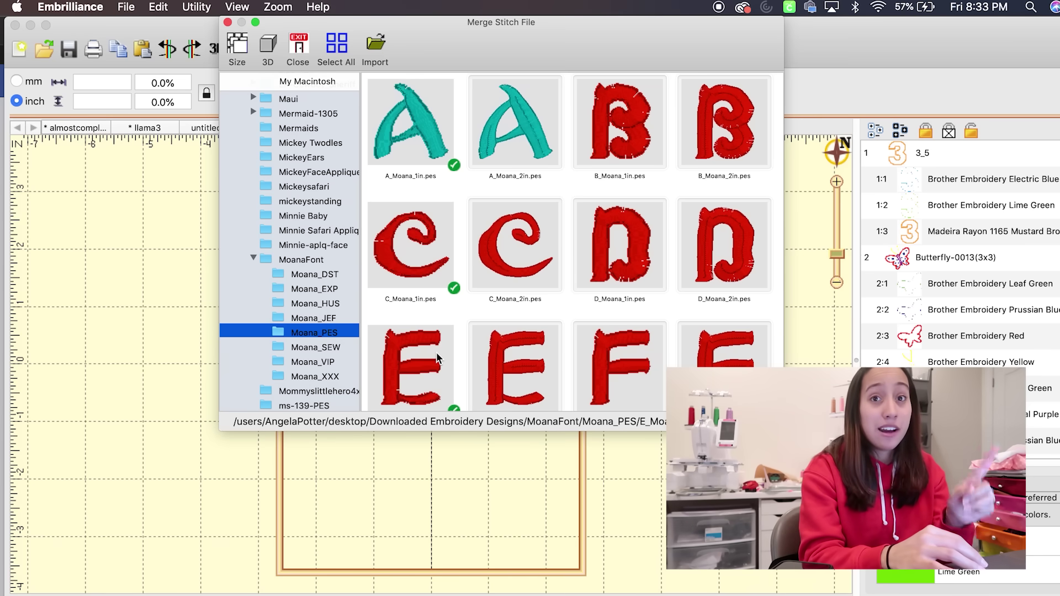
scroll(438, 356, "down", 1)
scroll(438, 358, "down", 1)
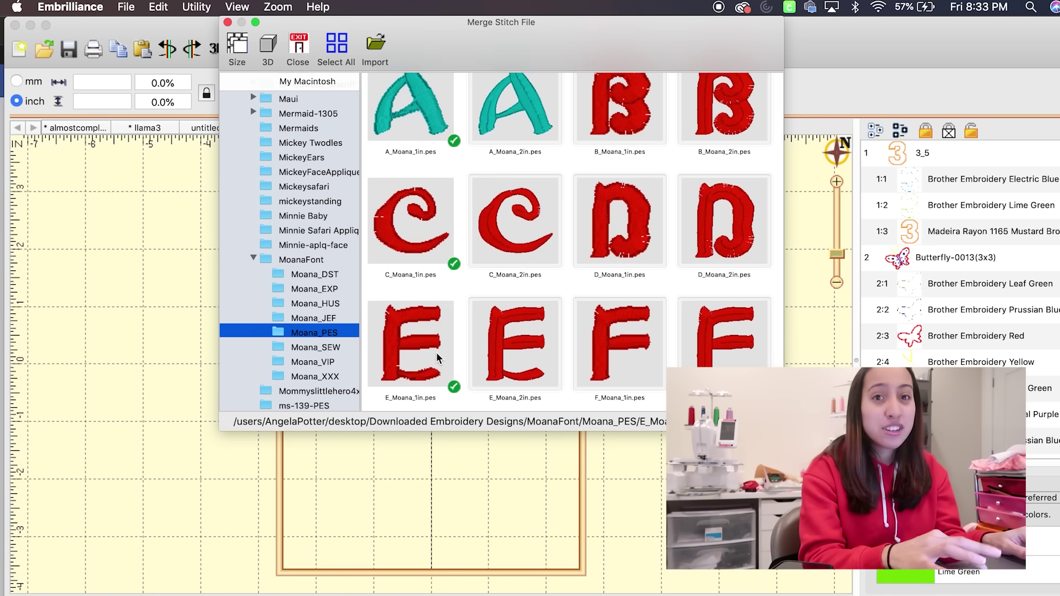
scroll(437, 358, "down", 2)
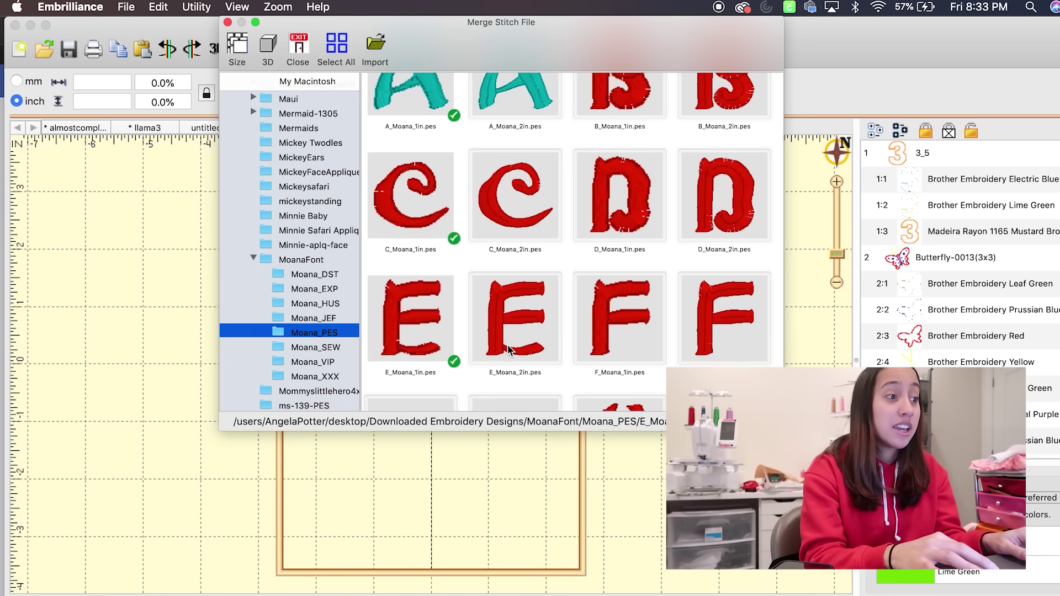
scroll(417, 246, "up", 4)
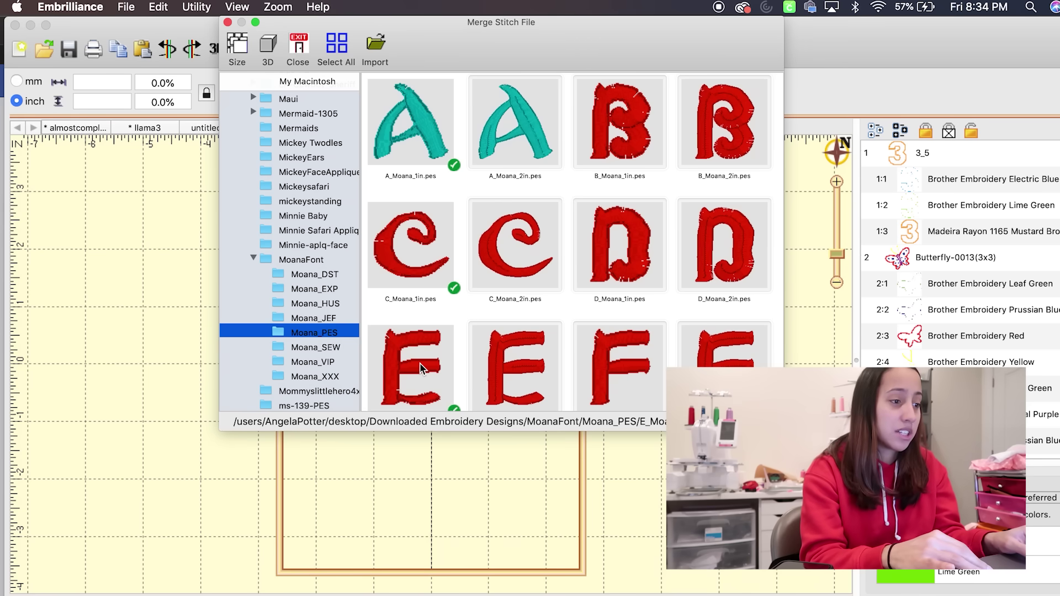
scroll(420, 368, "down", 3)
scroll(421, 373, "down", 1)
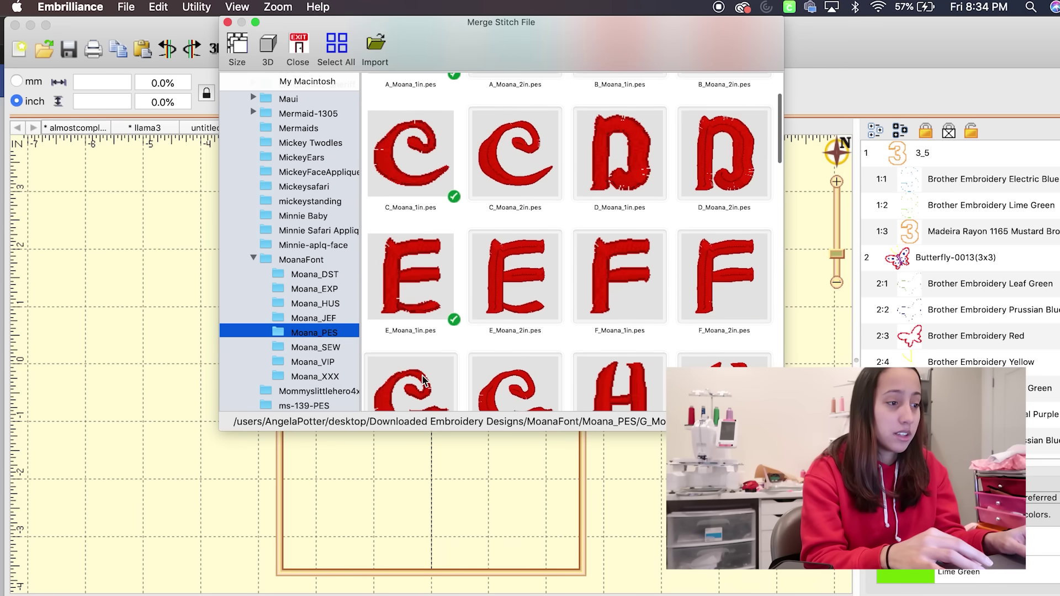
key("Return")
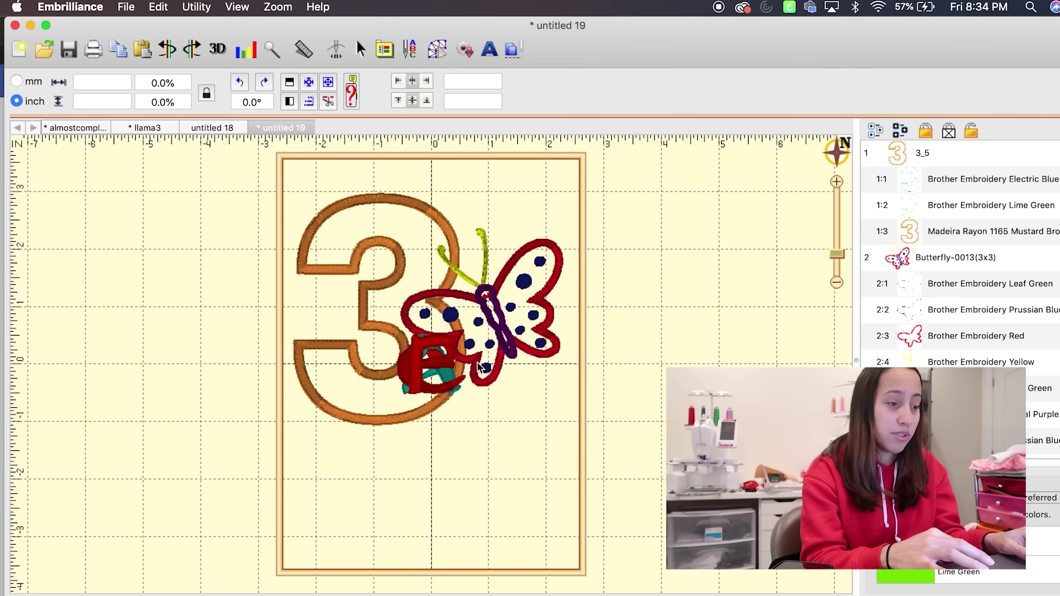
Arrange the merged letters in a row below the number 3 to spell ACE, and deselect them
left_click_drag(431, 354, 489, 437)
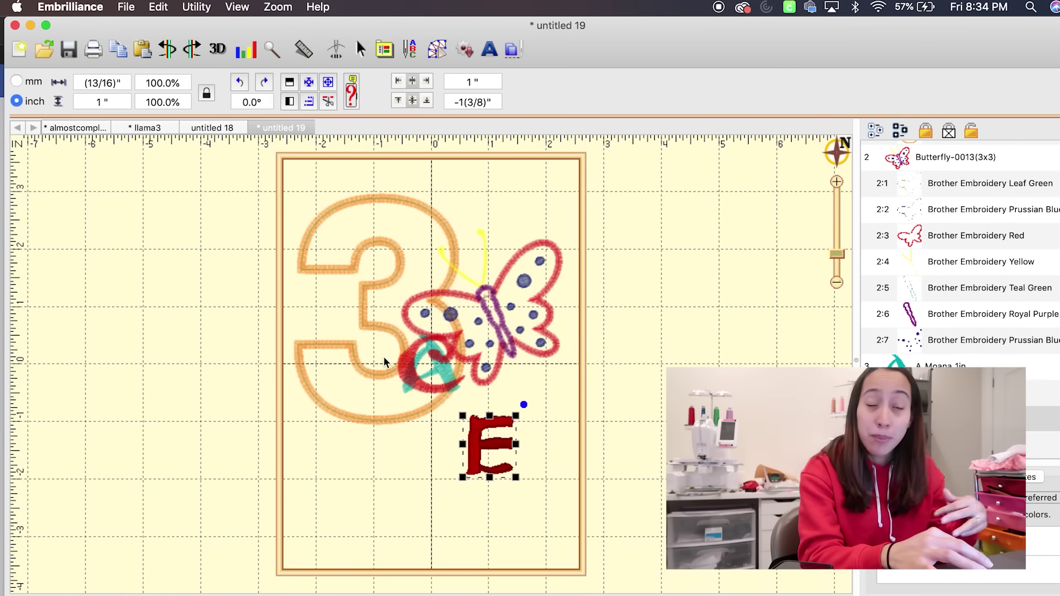
left_click_drag(408, 380, 417, 459)
left_click(499, 434)
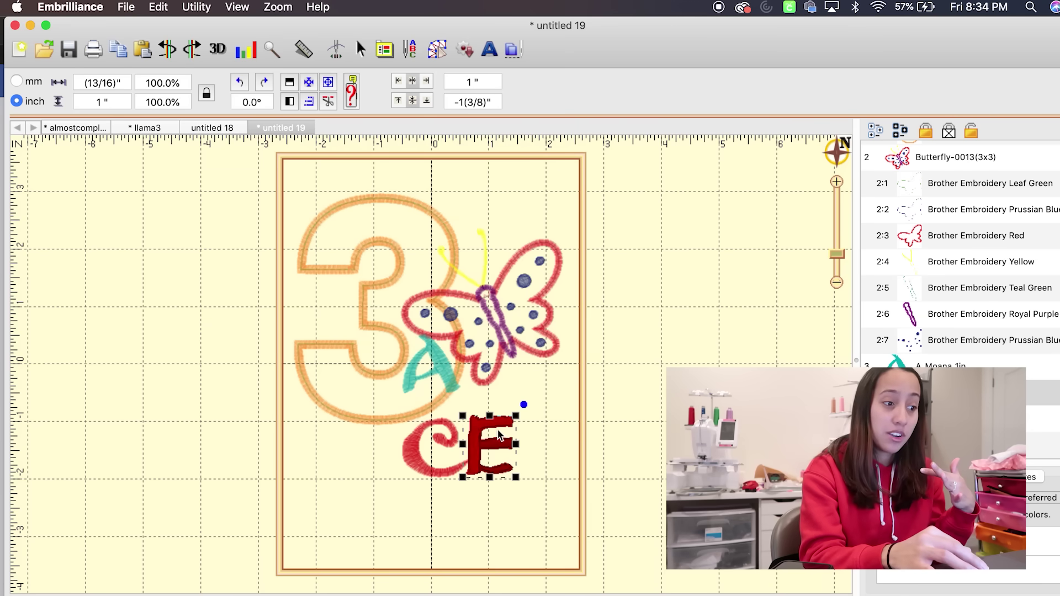
left_click_drag(499, 435, 506, 438)
left_click(578, 425)
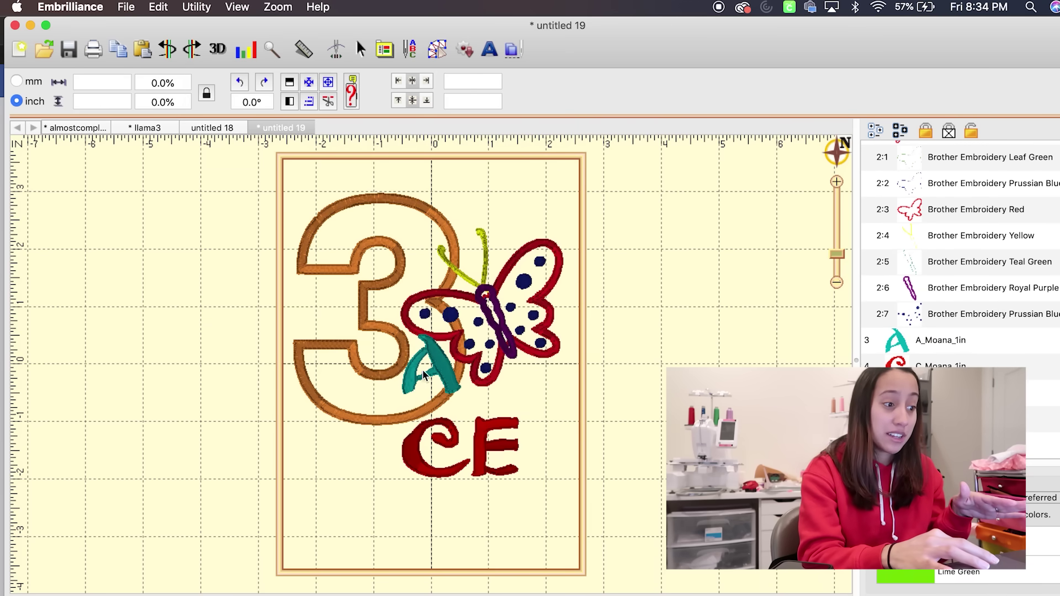
left_click_drag(423, 369, 380, 449)
left_click(514, 487)
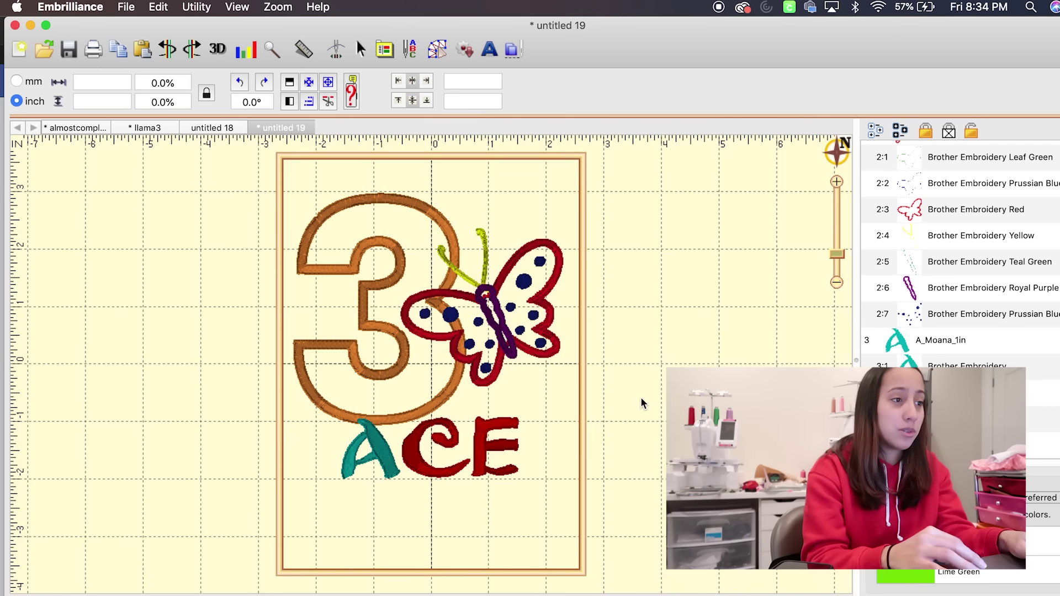
Add a lettering object at the hoop's center and set its text to Ace
left_click(492, 51)
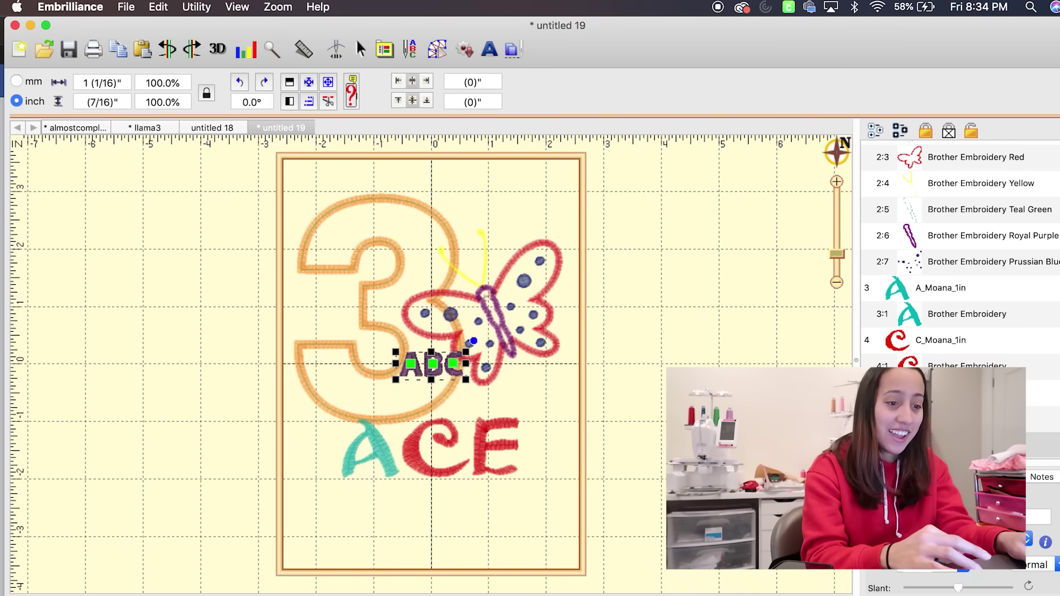
double_click(933, 516)
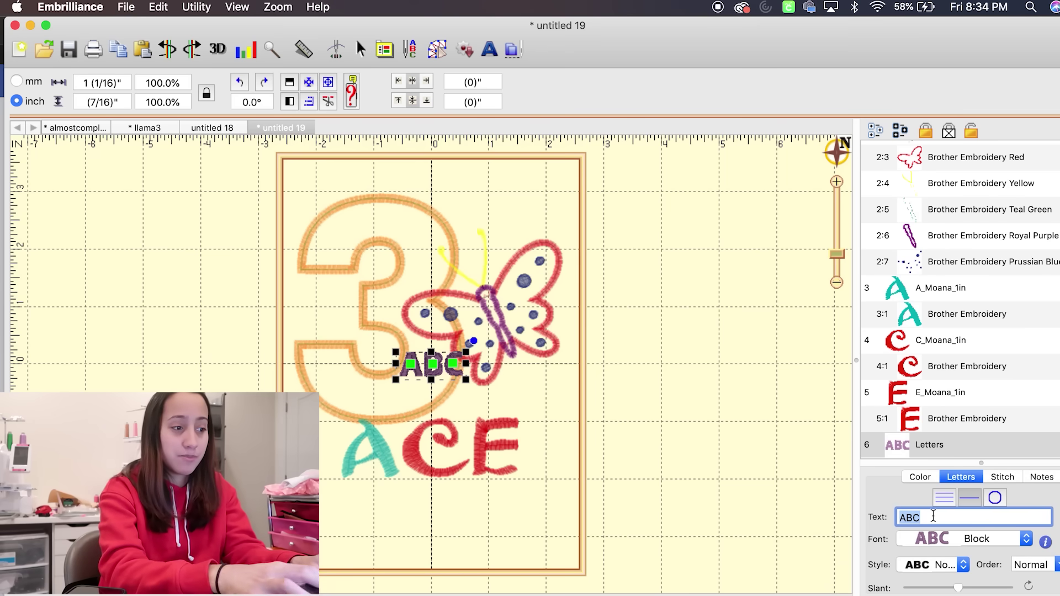
type("Ace")
key("Return")
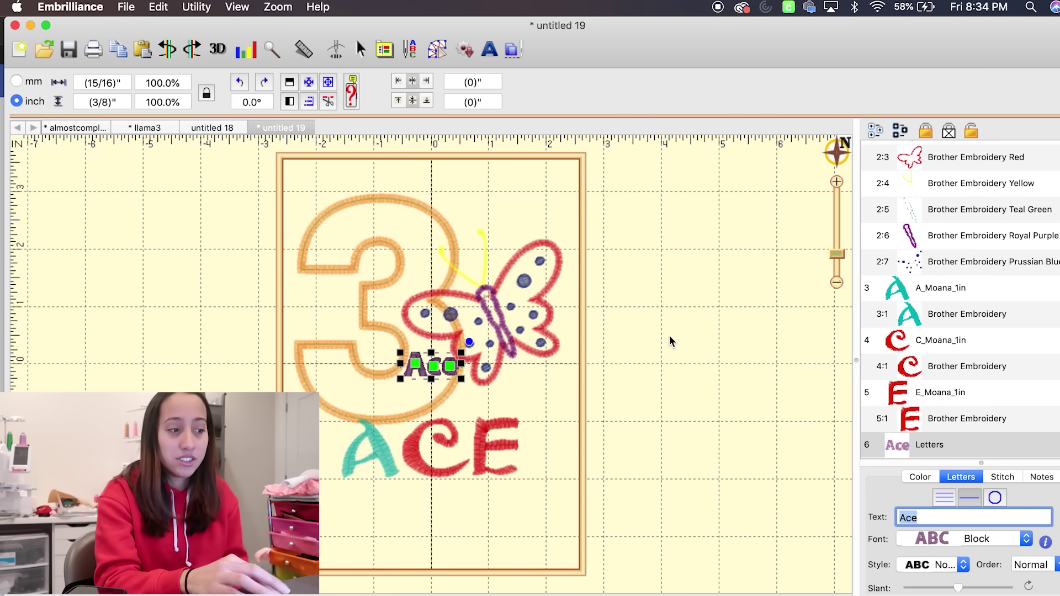
Move the Ace lettering below the Moana letters, change its font to BK DoGoo…, and deselect it
left_click(675, 342)
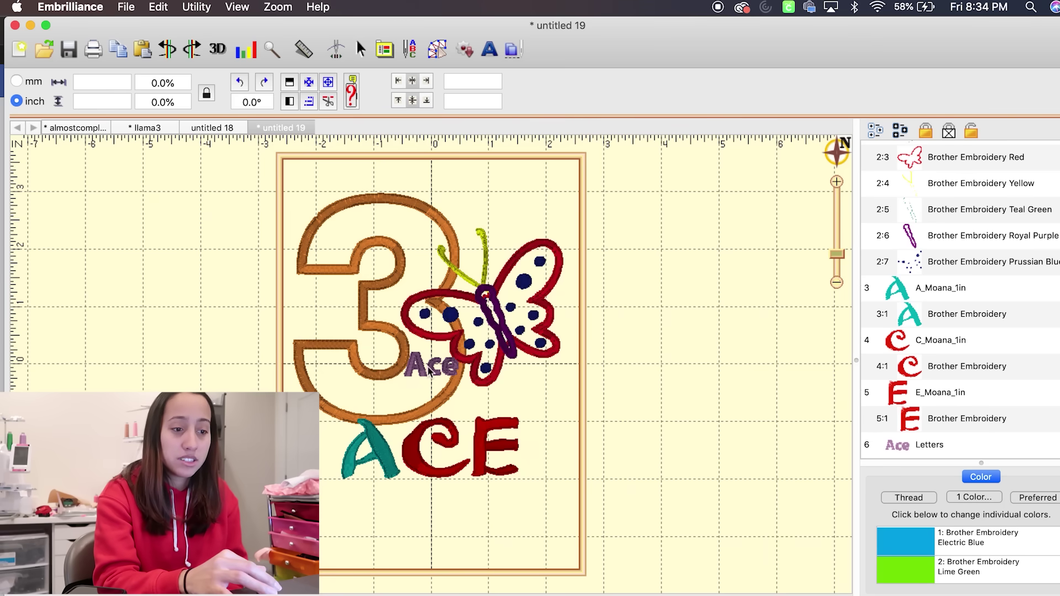
left_click_drag(430, 371, 433, 500)
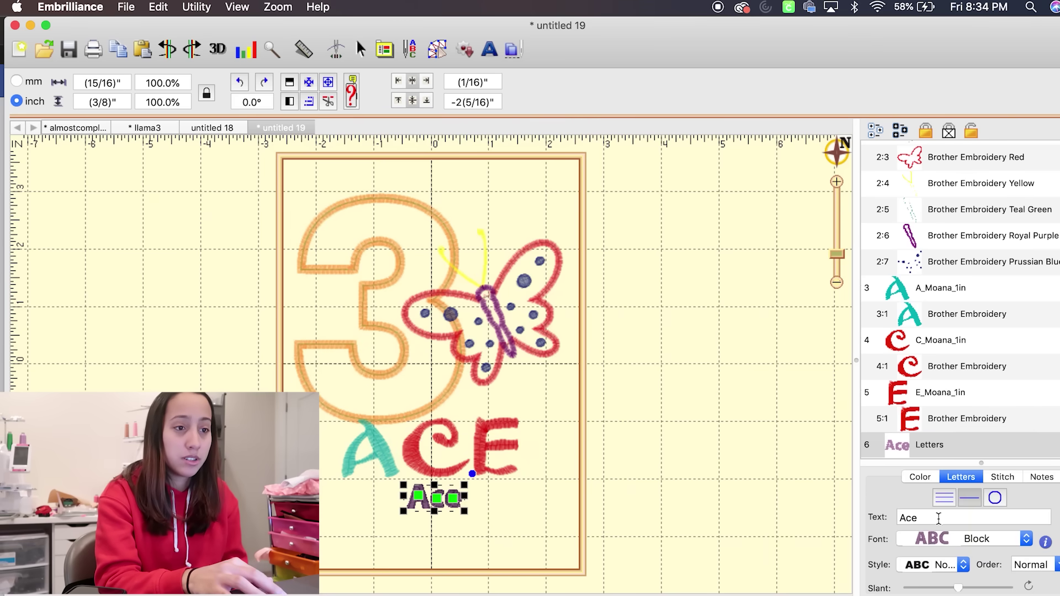
left_click(933, 539)
key("Escape")
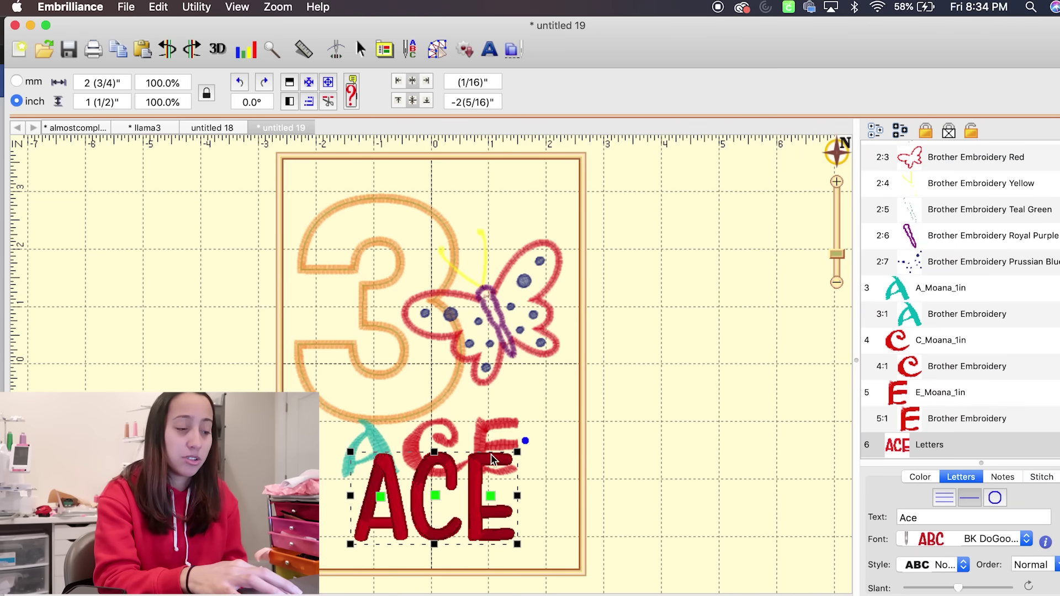
left_click_drag(492, 455, 486, 478)
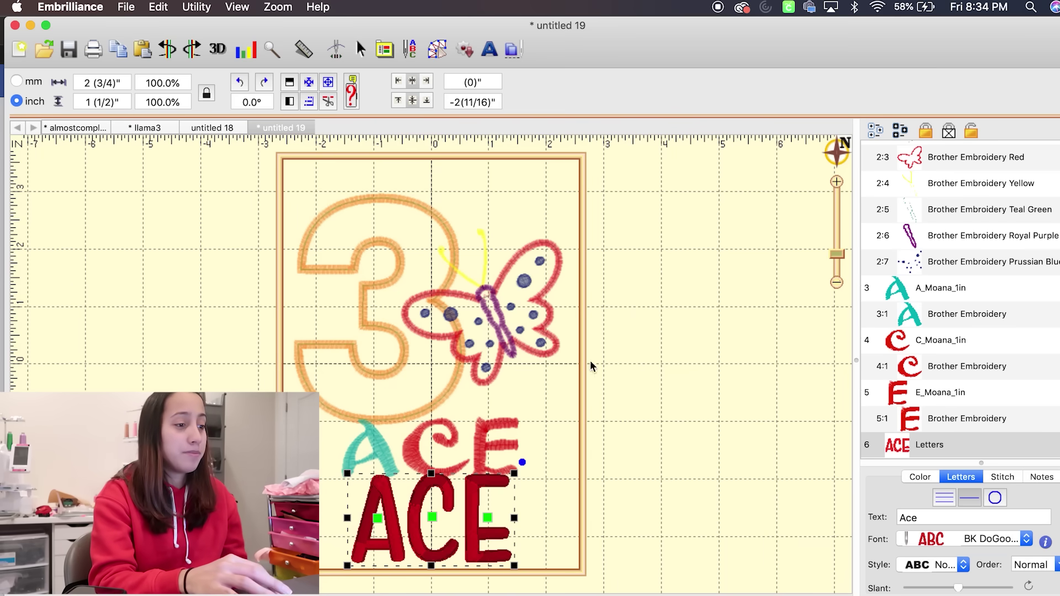
left_click(661, 423)
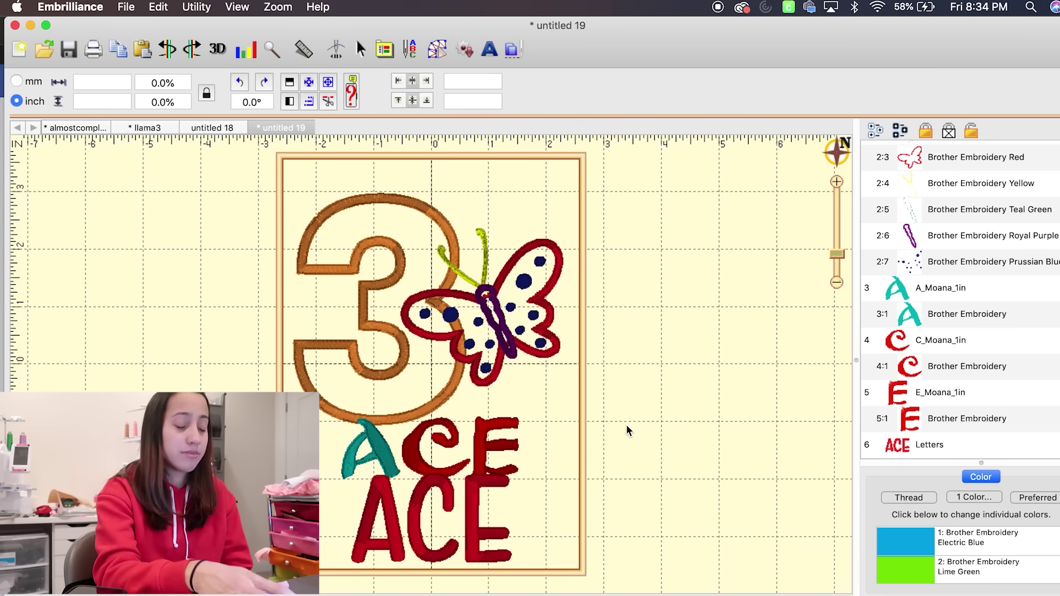
Delete the three Moana letters A, C and E, and move the ACE lettering up beneath the number 3
left_click(480, 497)
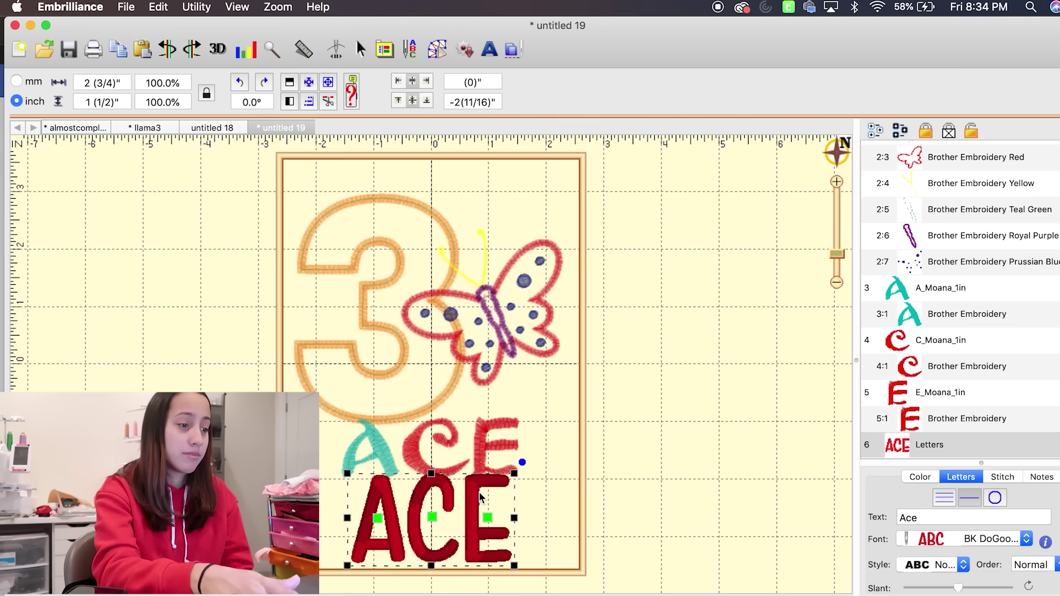
left_click(489, 431)
key("Delete")
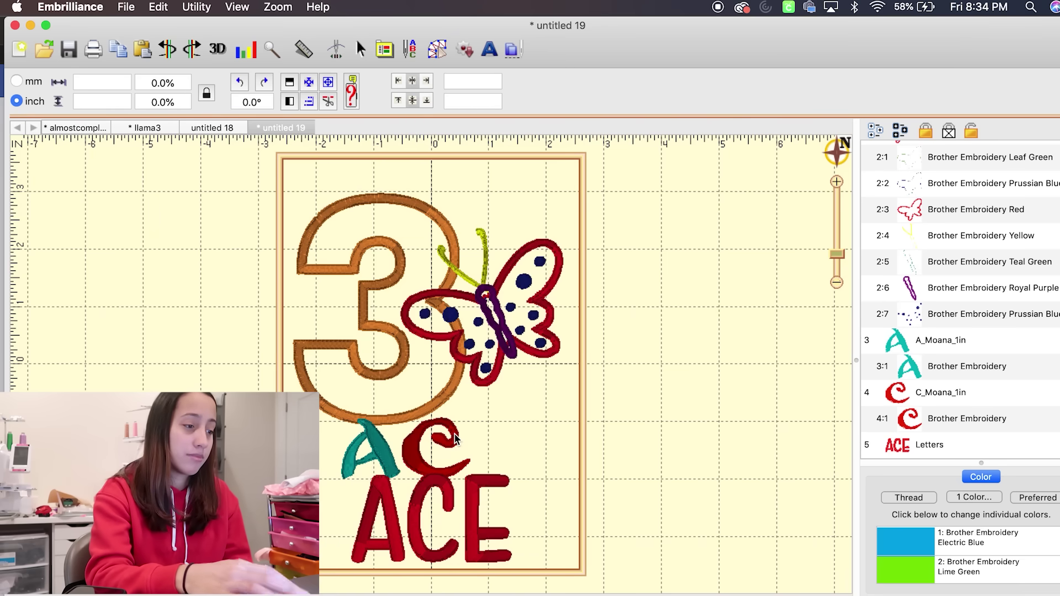
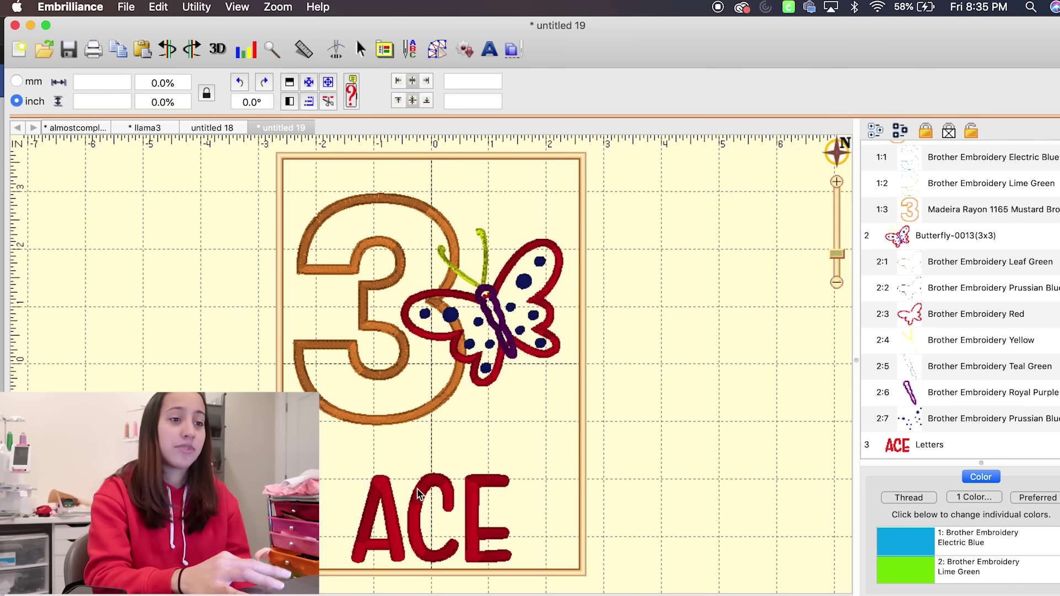
left_click(624, 428)
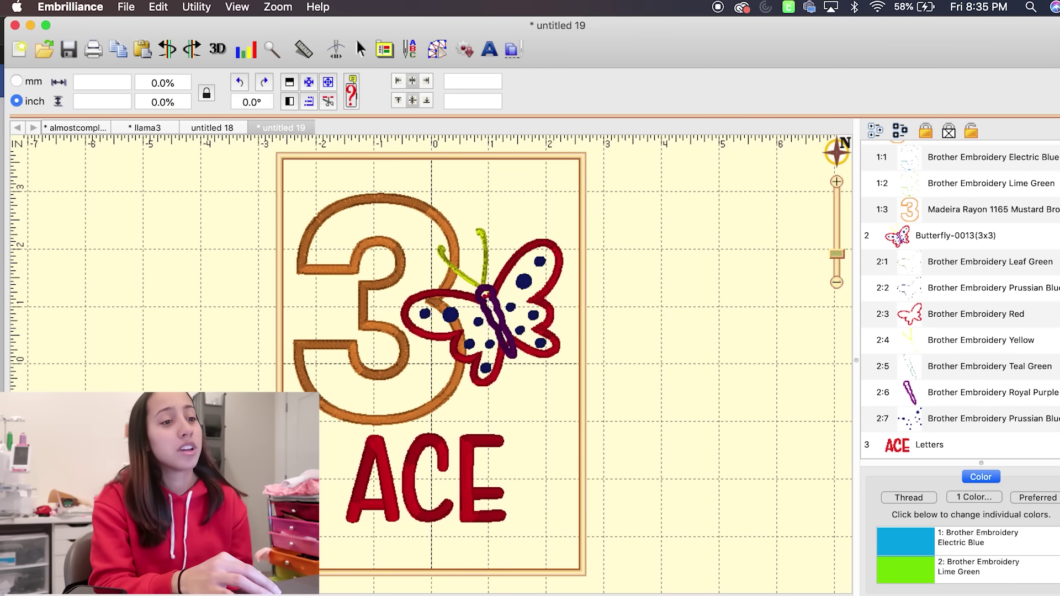
Collapse the color layers of the 3_5 and Butterfly-0013(3x3) designs in the object list
scroll(994, 243, "up", 2)
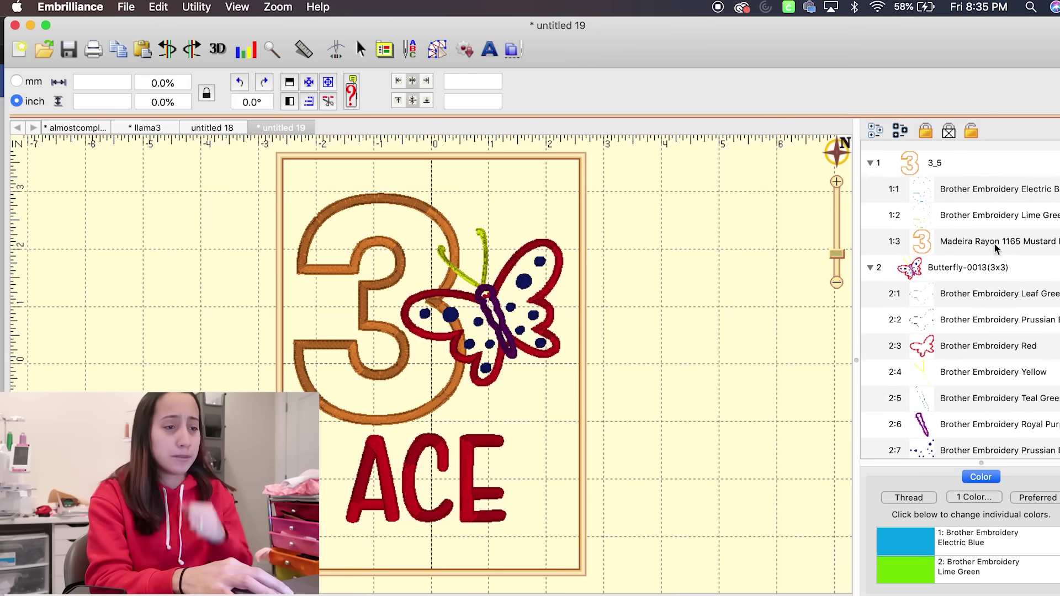
left_click(871, 152)
left_click(869, 182)
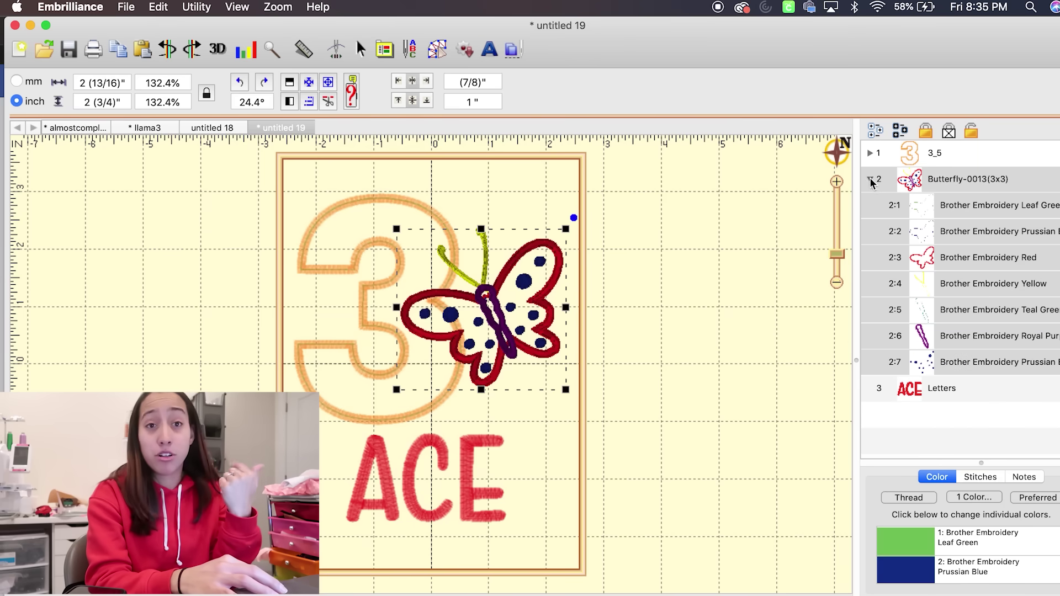
left_click(870, 180)
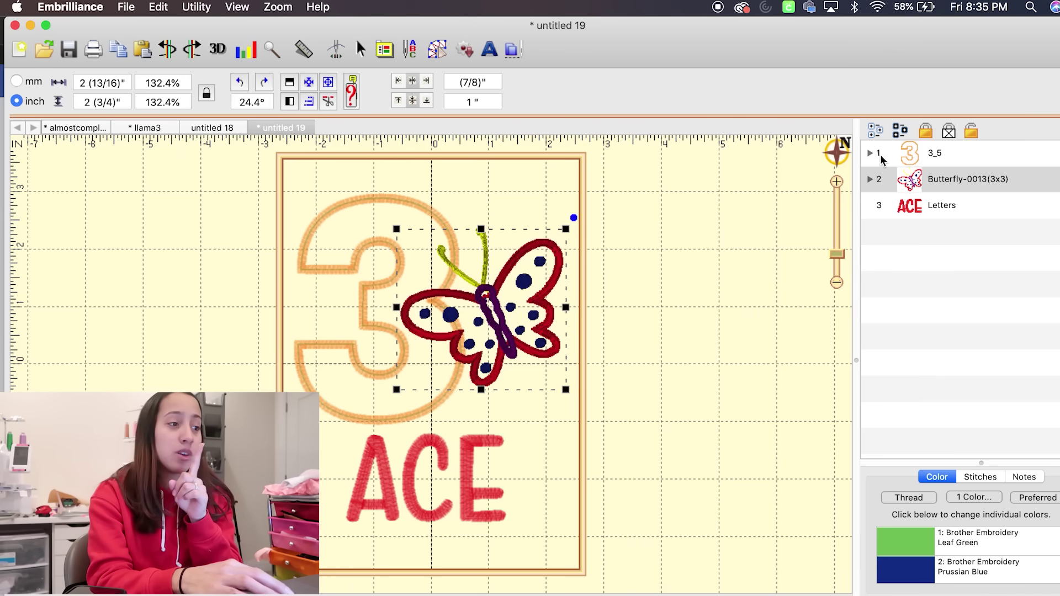
Expand the 3_5 design and examine its Electric Blue, Lime Green and Mustard Brown color layers one by one
left_click(427, 205)
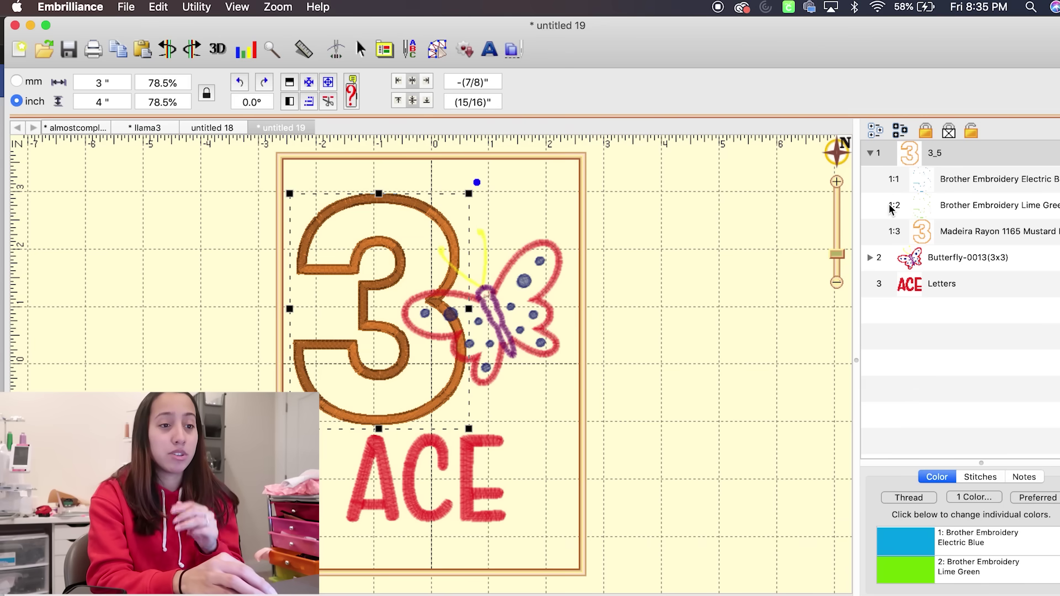
left_click(1012, 175)
left_click(993, 213)
left_click(993, 235)
left_click(996, 181)
left_click(992, 202)
left_click(992, 240)
left_click(985, 176)
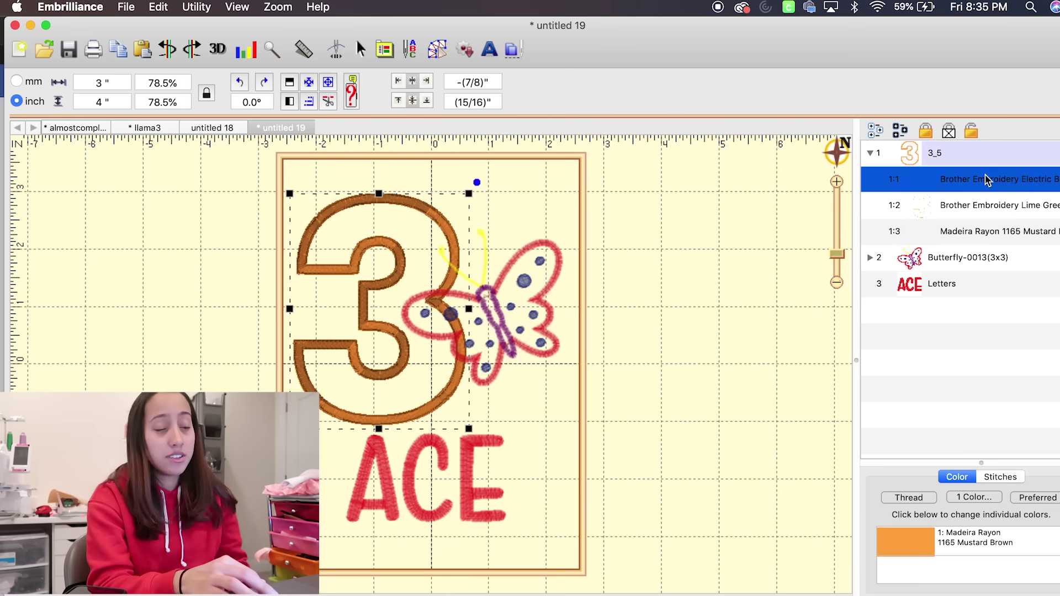
Change the 3's Mustard Brown layer to Brother Embroidery thread 085 Pink
left_click(975, 232)
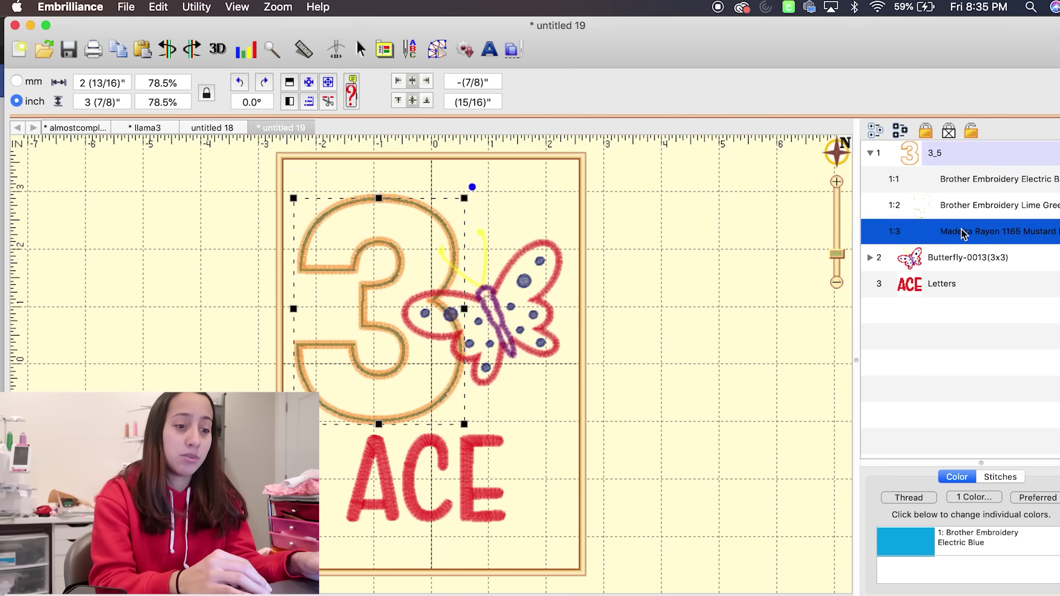
left_click(920, 538)
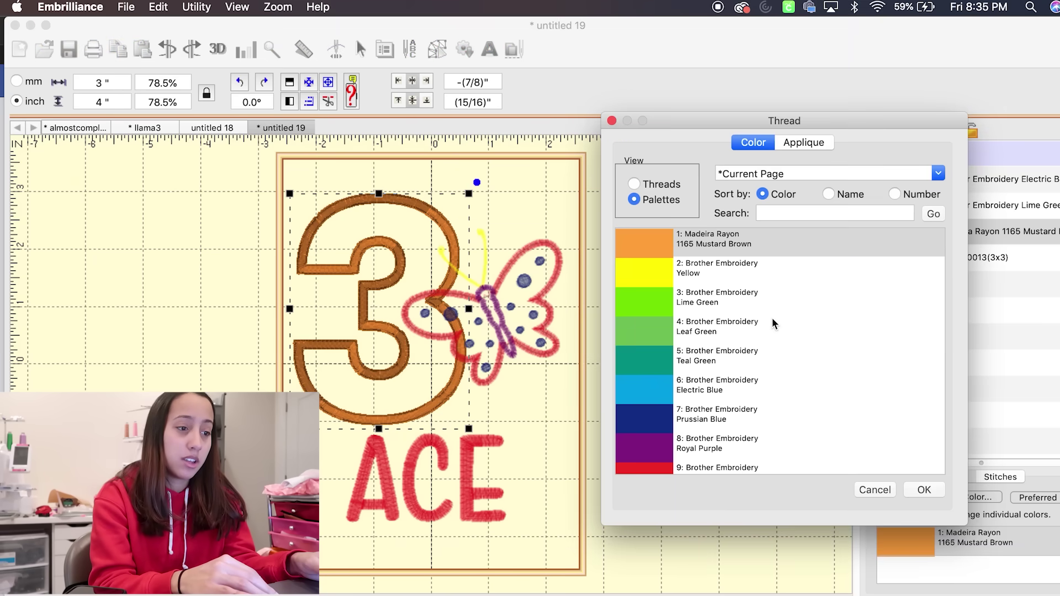
scroll(770, 305, "down", 2)
scroll(770, 305, "up", 2)
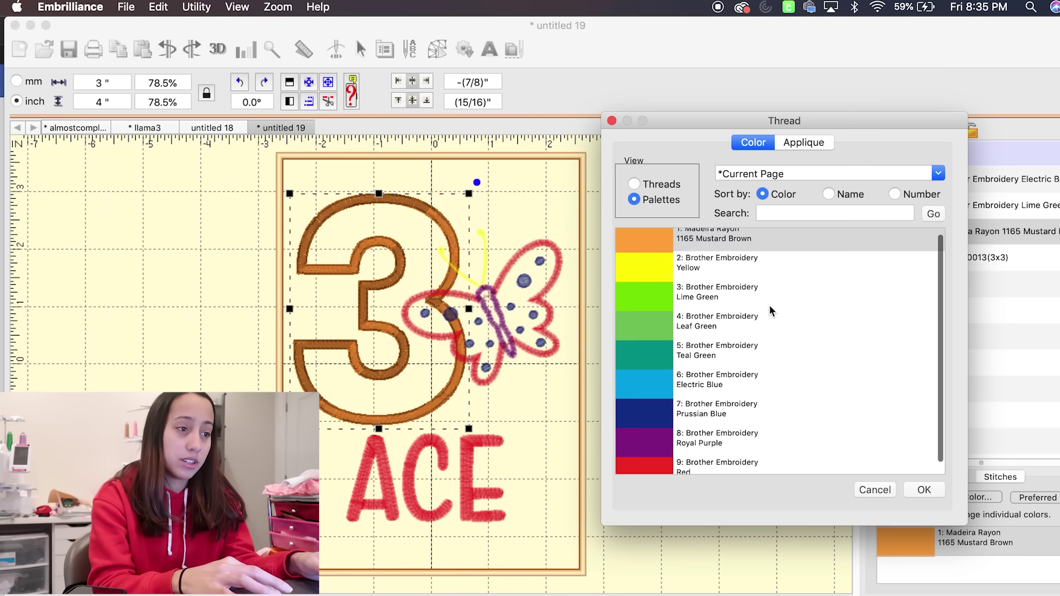
scroll(735, 414, "down", 2)
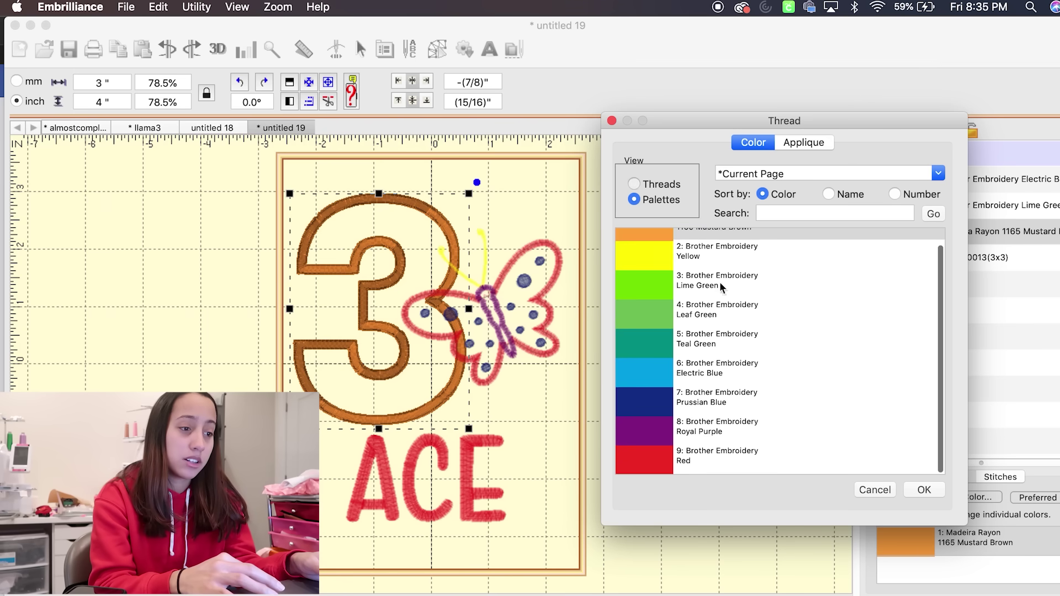
left_click(657, 184)
scroll(738, 258, "up", 10)
left_click(698, 448)
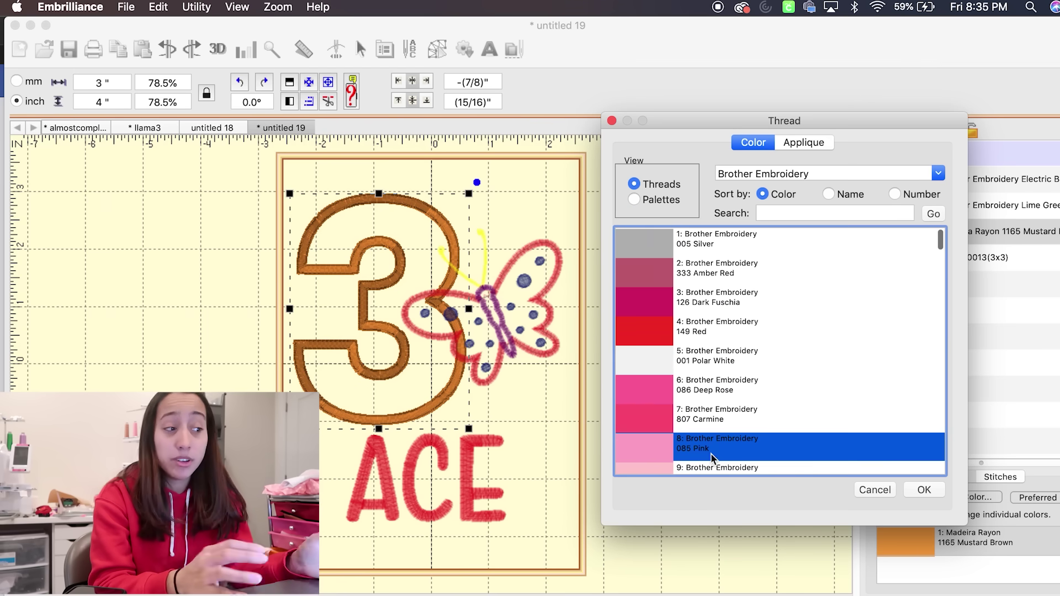
left_click(928, 491)
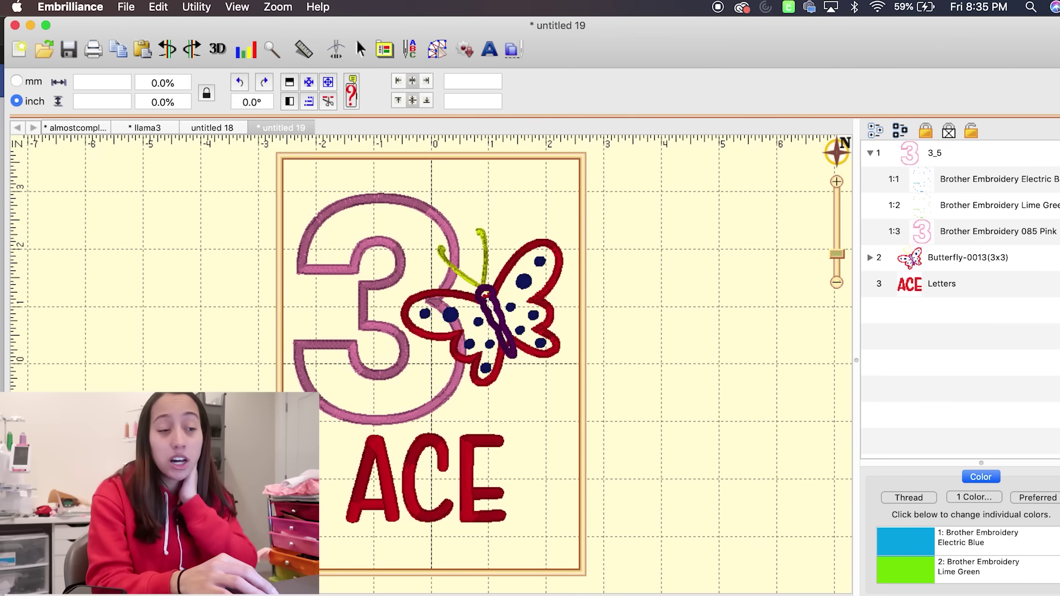
Review the stitching order of the 3's color layers, from Electric Blue and Lime Green to 085 Pink
left_click(948, 183)
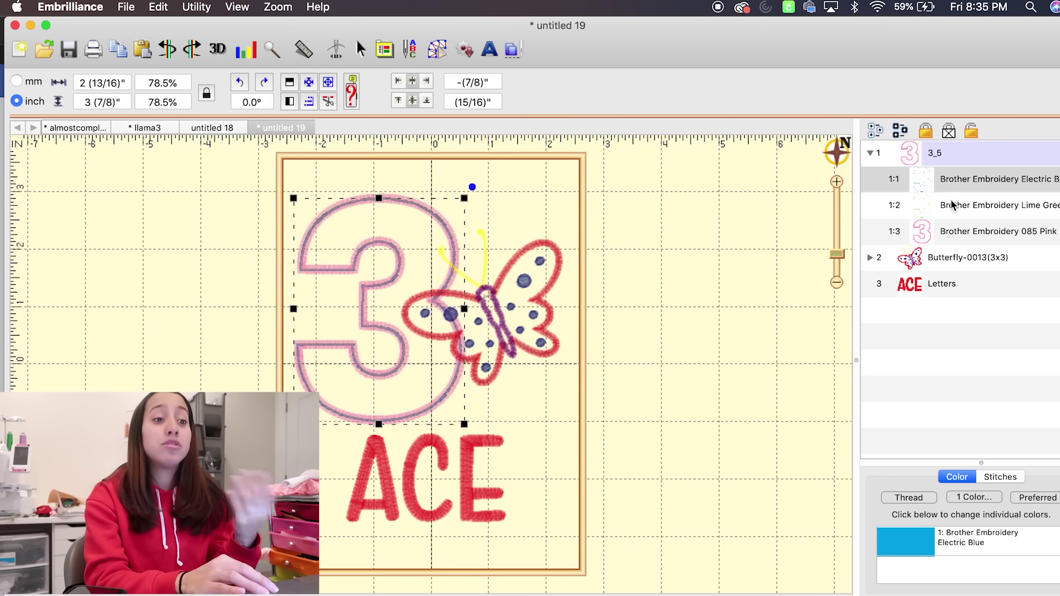
left_click(972, 207)
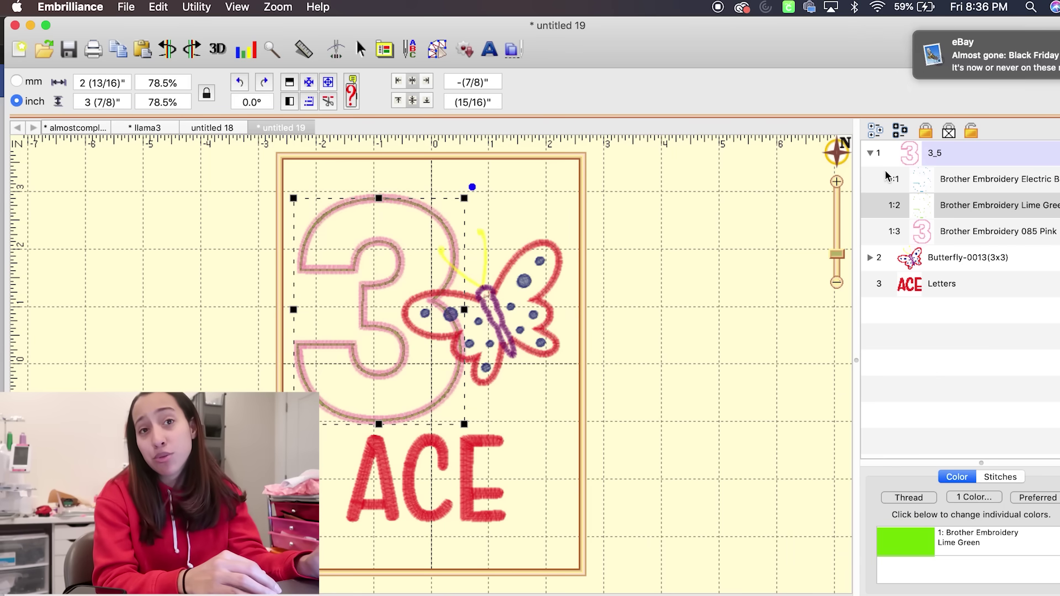
left_click(972, 232)
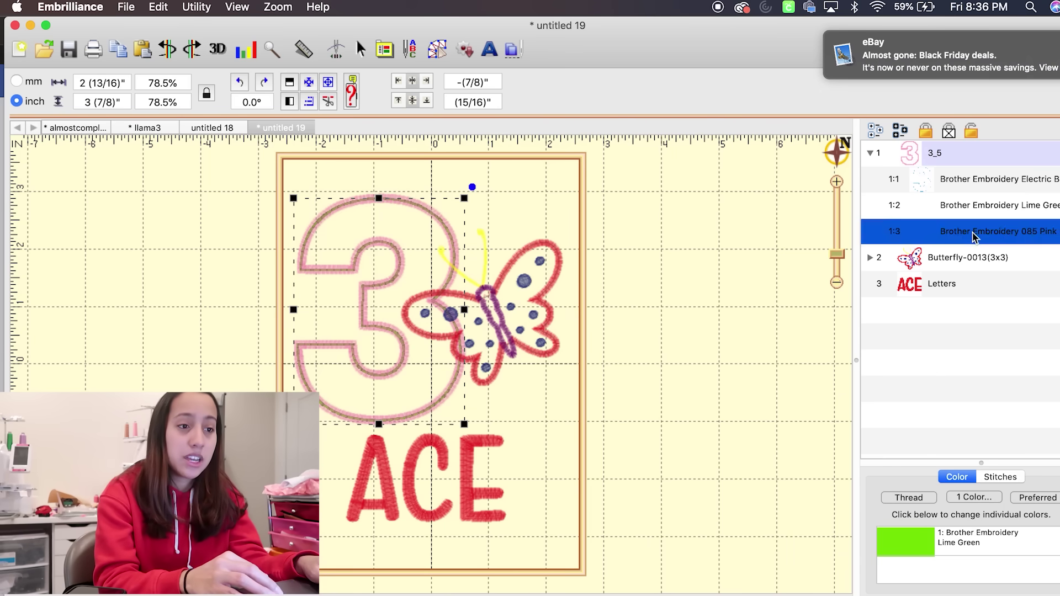
left_click(965, 194)
left_click(970, 183)
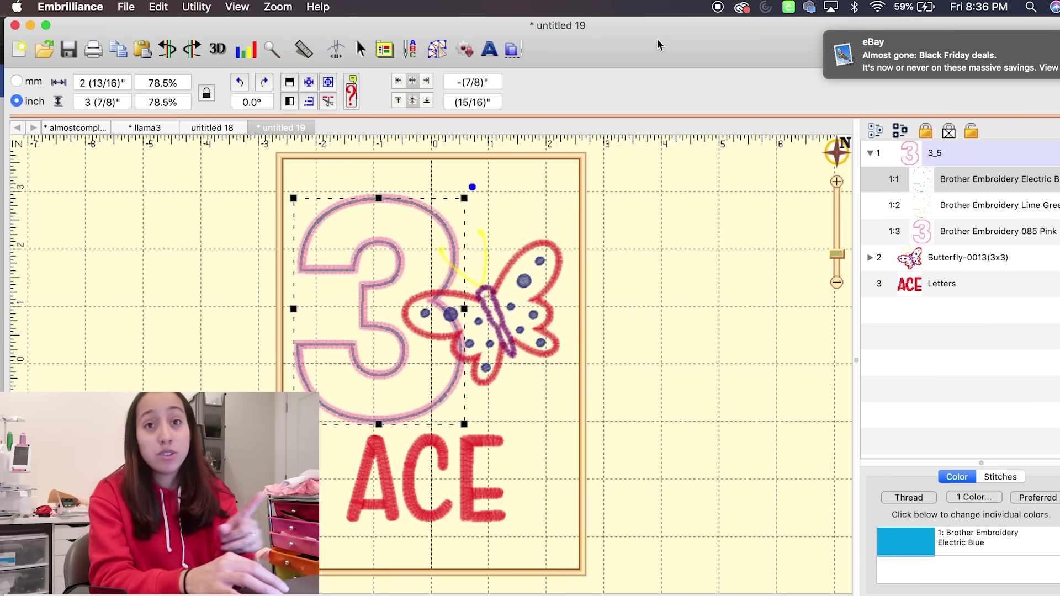
Preview the design in the stitch simulator, scrubbing through the stitching of the 3 and the butterfly, and close it
left_click(337, 49)
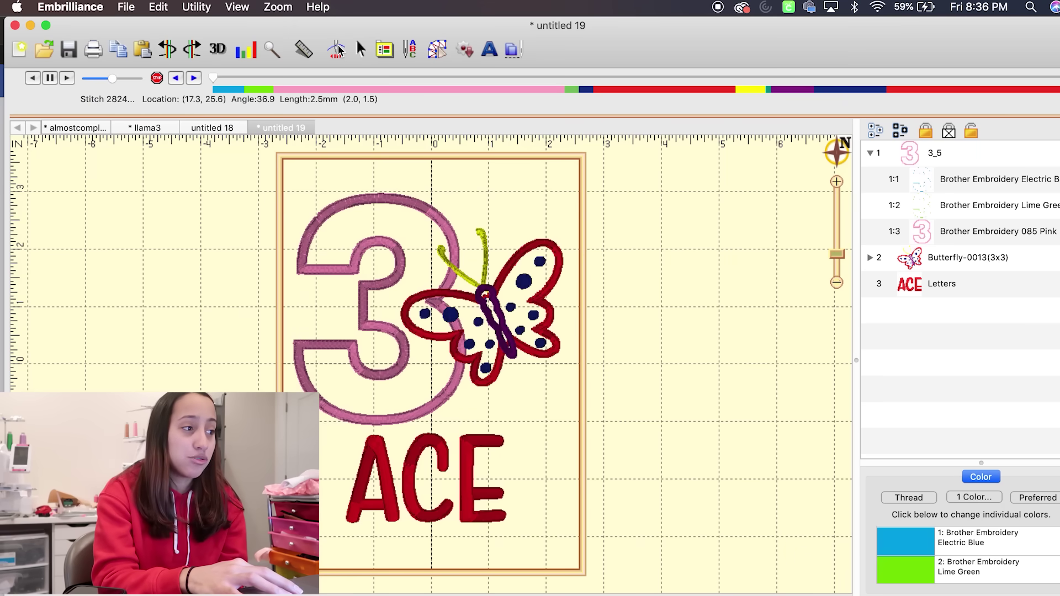
left_click(221, 81)
mouse_move(221, 82)
left_mouse_down()
mouse_move(310, 83)
mouse_move(397, 104)
mouse_move(445, 74)
mouse_move(503, 92)
left_mouse_up()
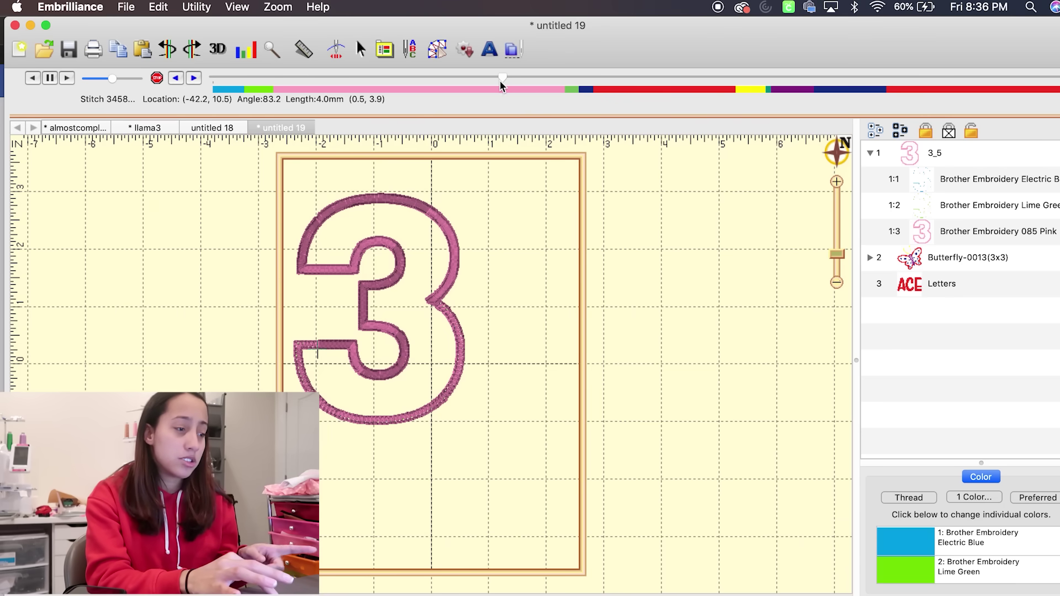
left_click_drag(502, 76, 670, 82)
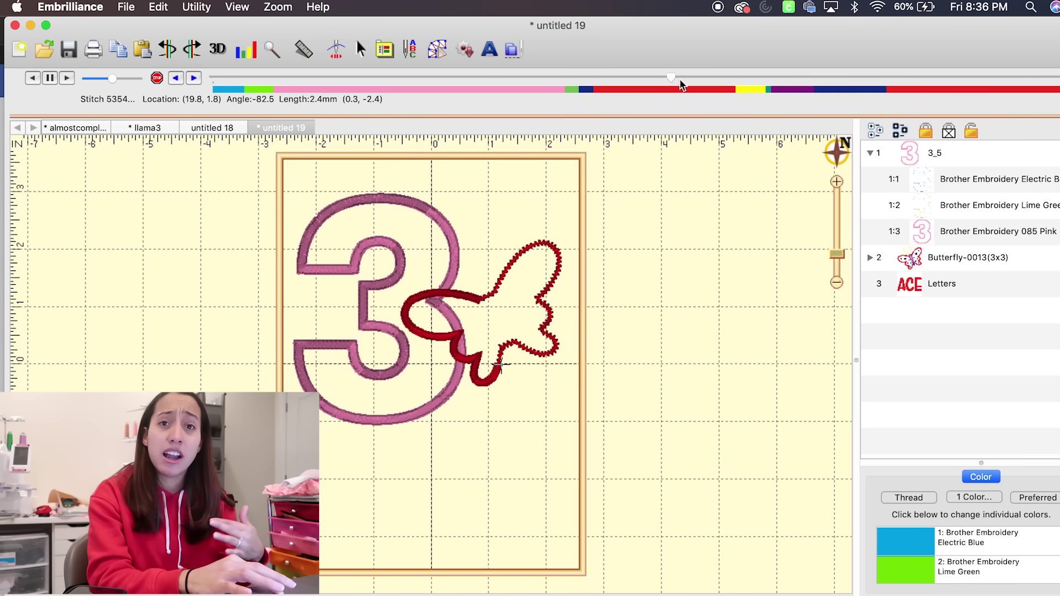
left_click_drag(741, 78, 454, 63)
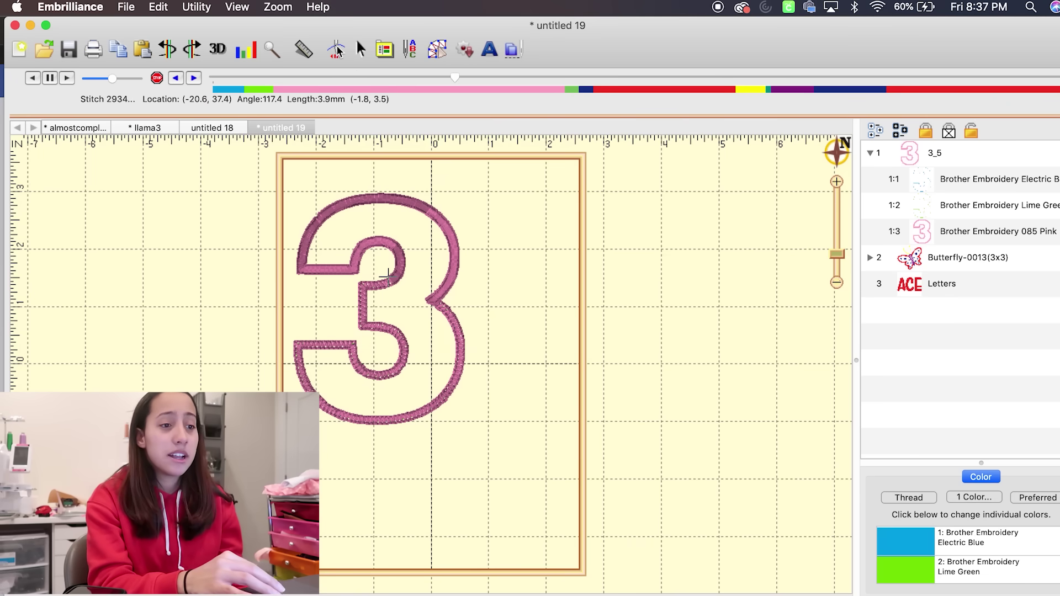
left_click(338, 51)
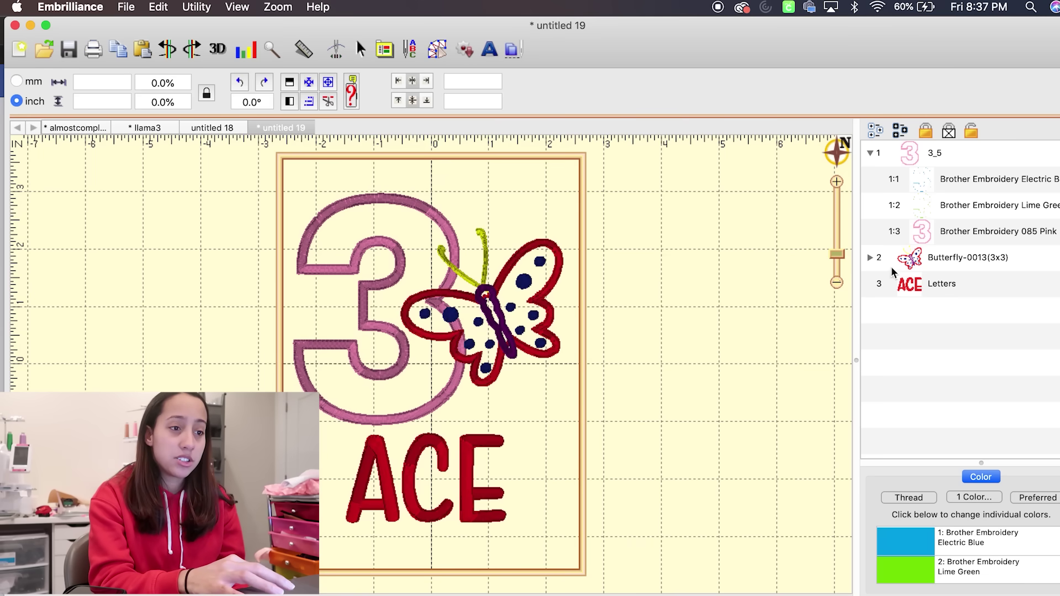
Collapse the 3_5 design, expand Butterfly-0013(3x3) and examine its color layers in stitching order
left_click(872, 155)
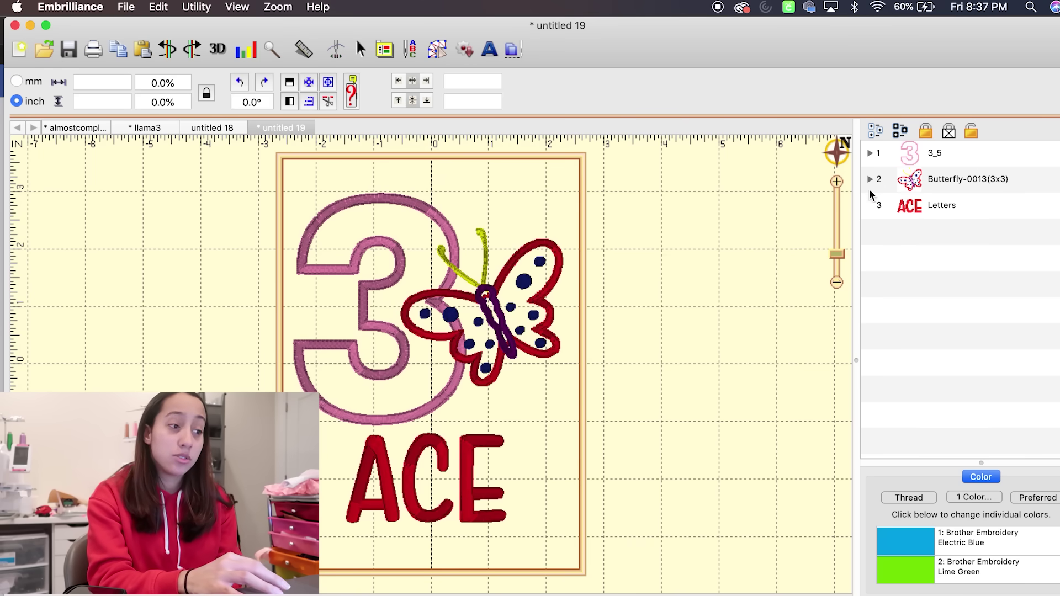
left_click(872, 179)
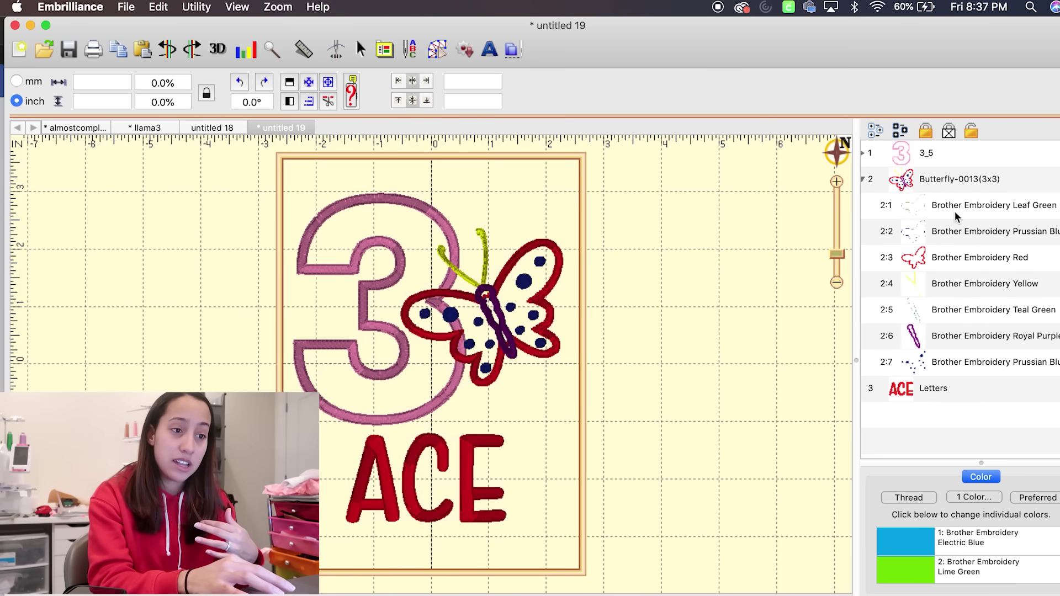
left_click(956, 214)
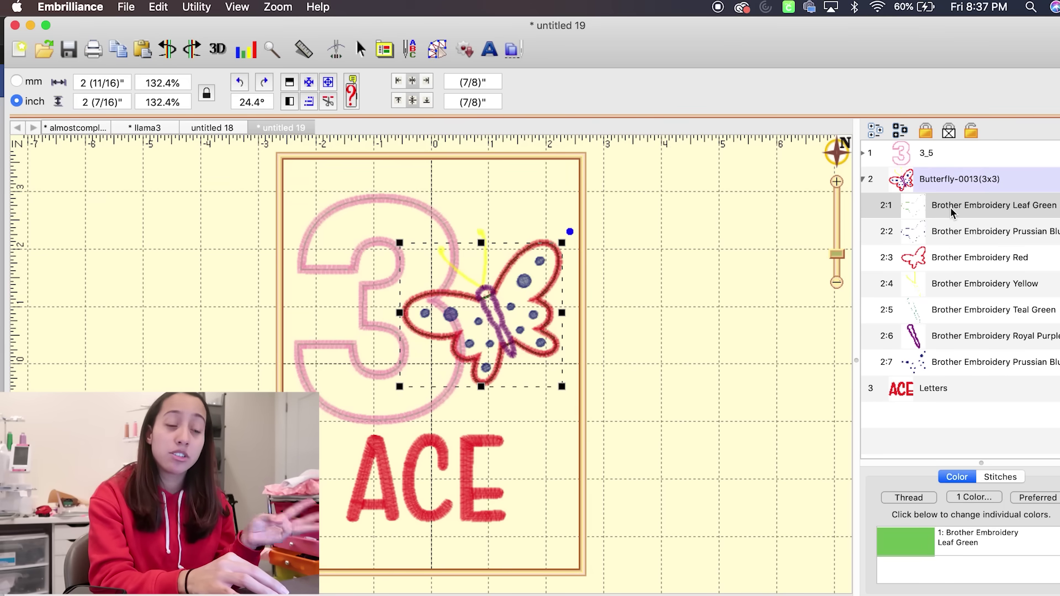
left_click(943, 234)
left_click(942, 254)
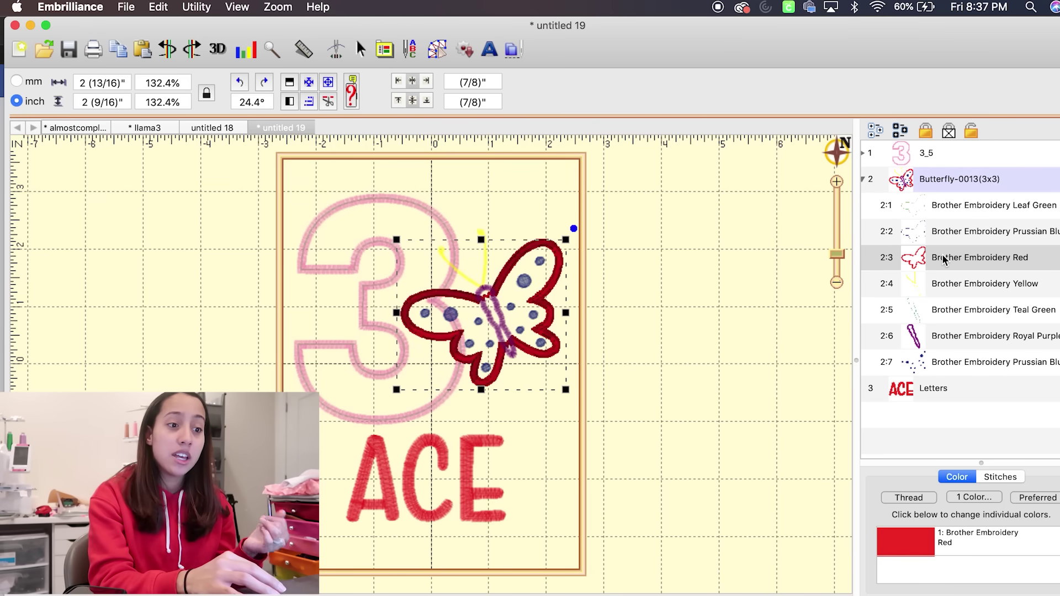
left_click(943, 281)
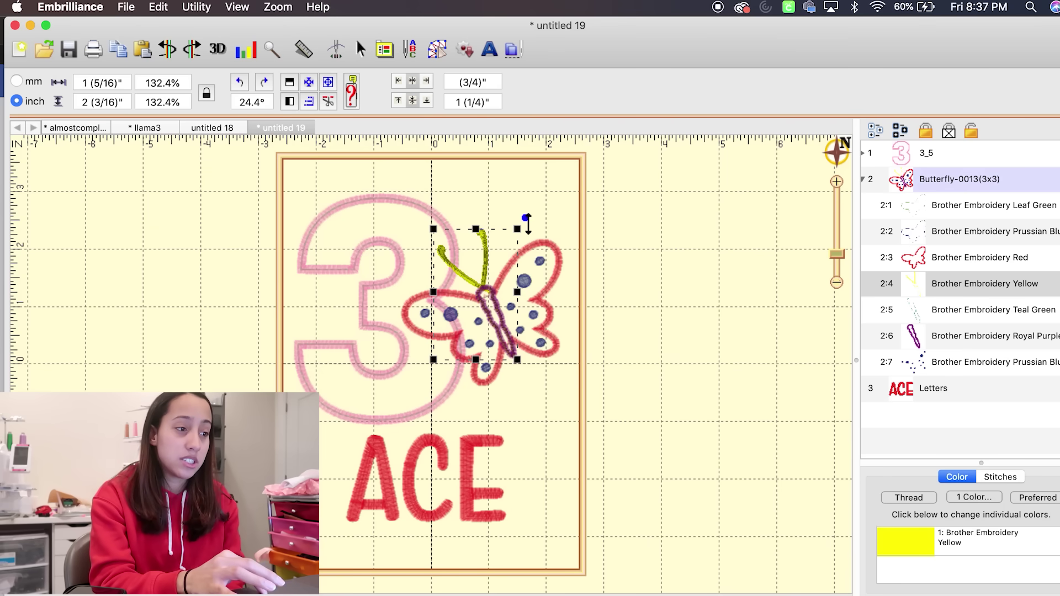
left_click(932, 323)
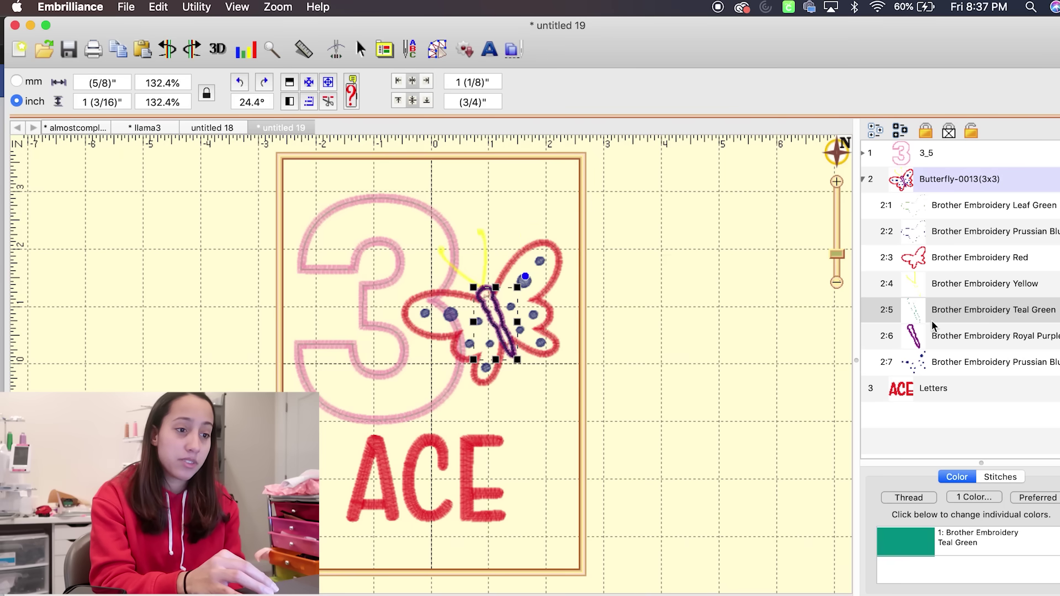
left_click(940, 342)
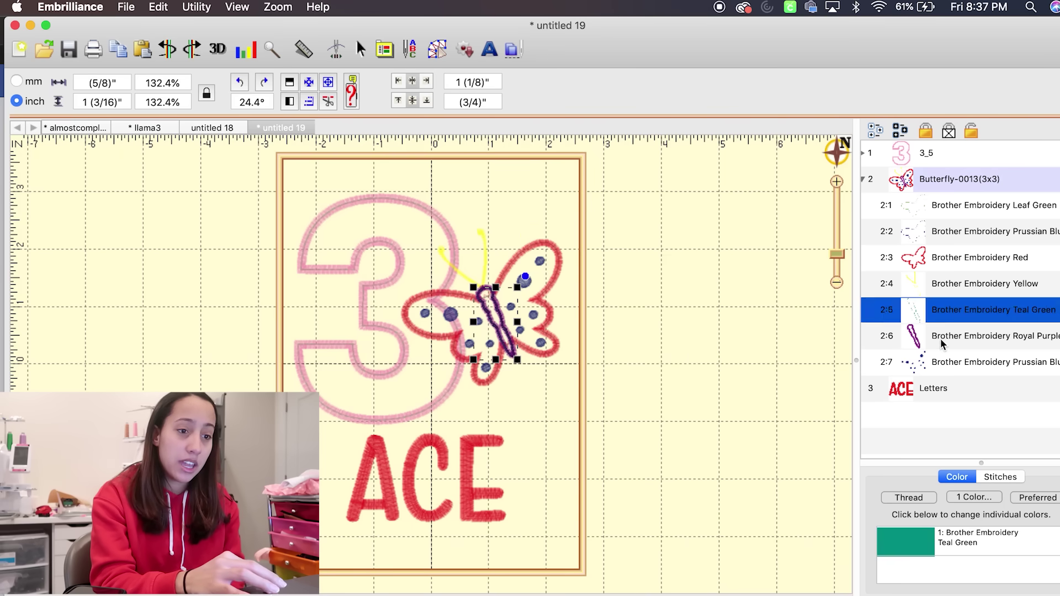
left_click(944, 360)
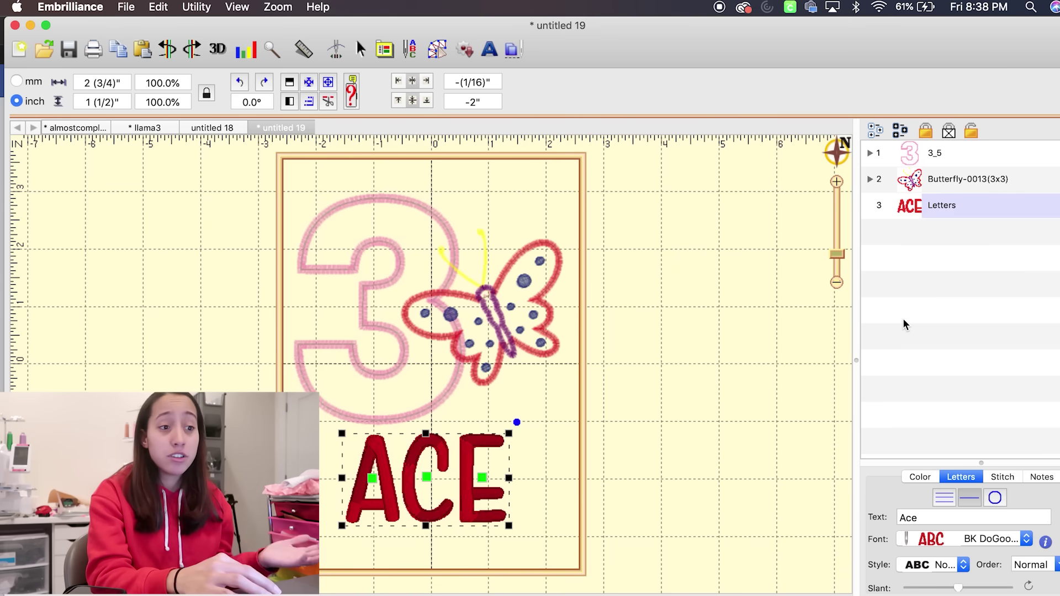
Move the ACE lettering to first in the stitching order, and return it to last, after the butterfly
left_click(948, 208)
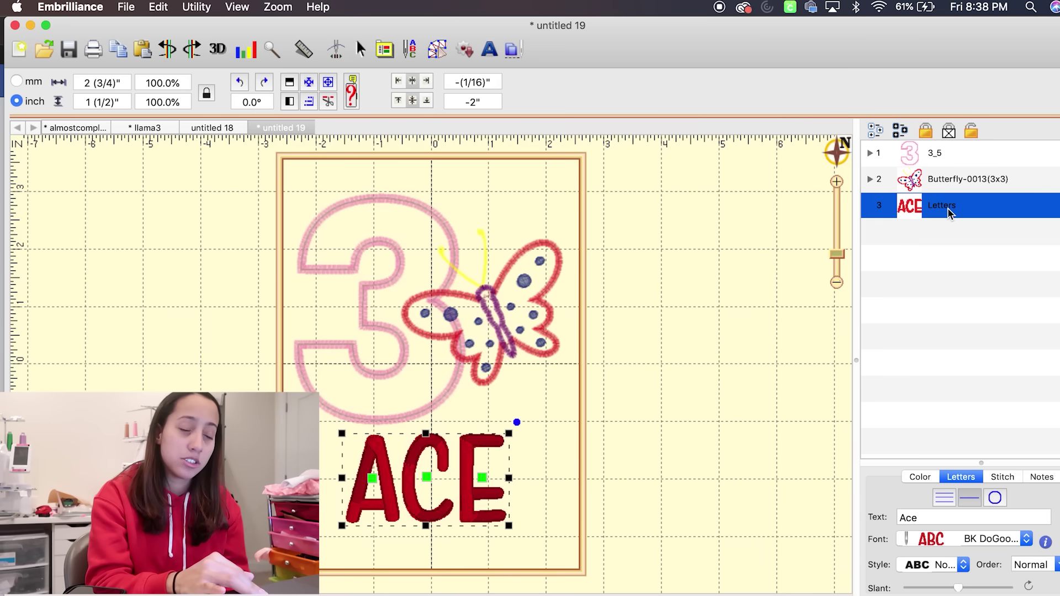
right_click(942, 204)
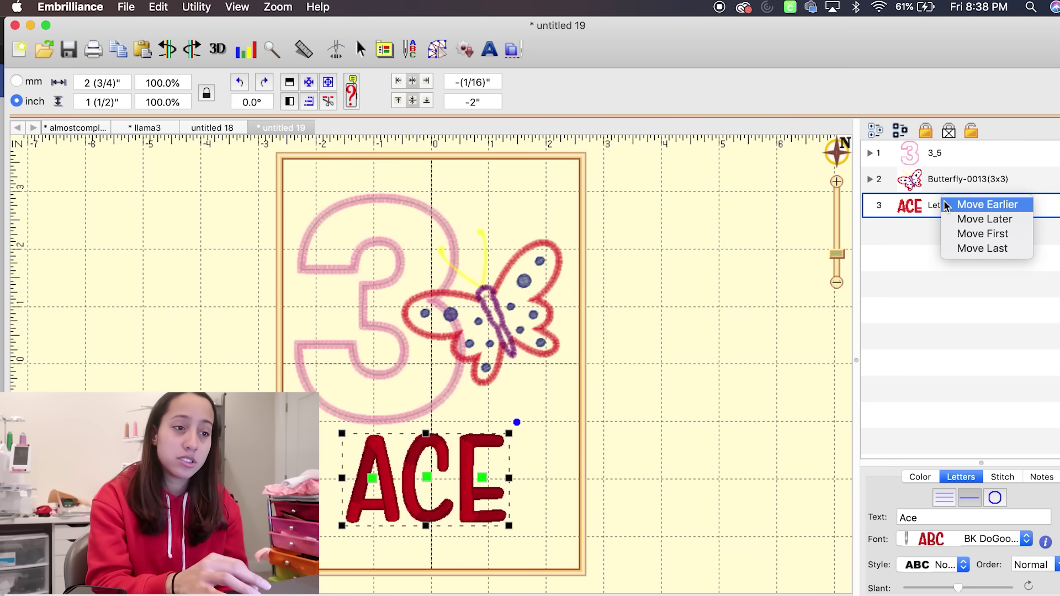
left_click(968, 234)
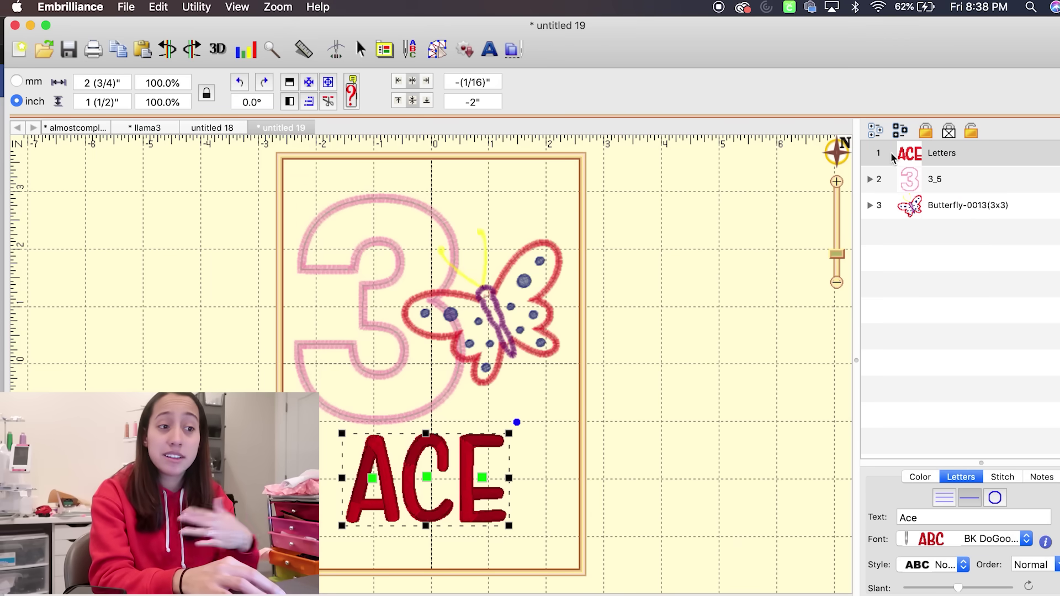
left_click_drag(884, 145, 870, 216)
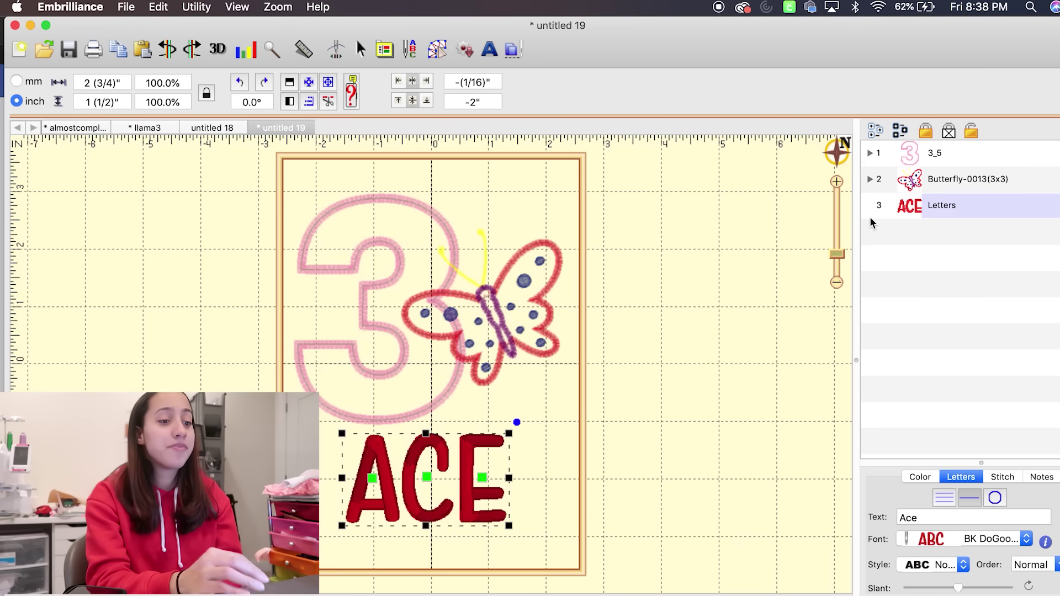
left_click(821, 243)
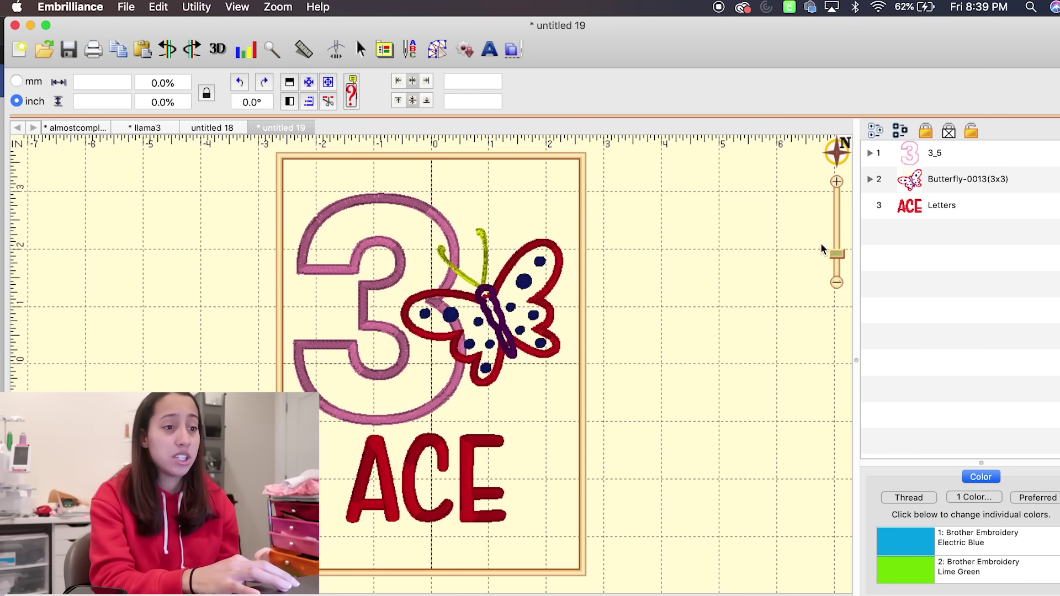
Change the butterfly's dots layer from Prussian Blue to Brother Embroidery thread 149 Red
left_click(870, 179)
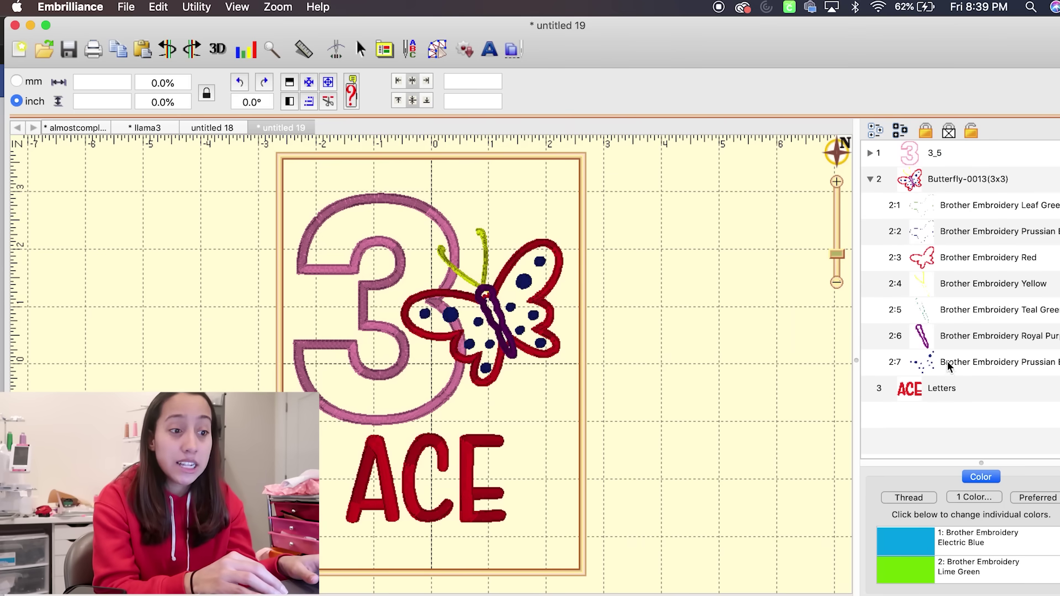
left_click(966, 357)
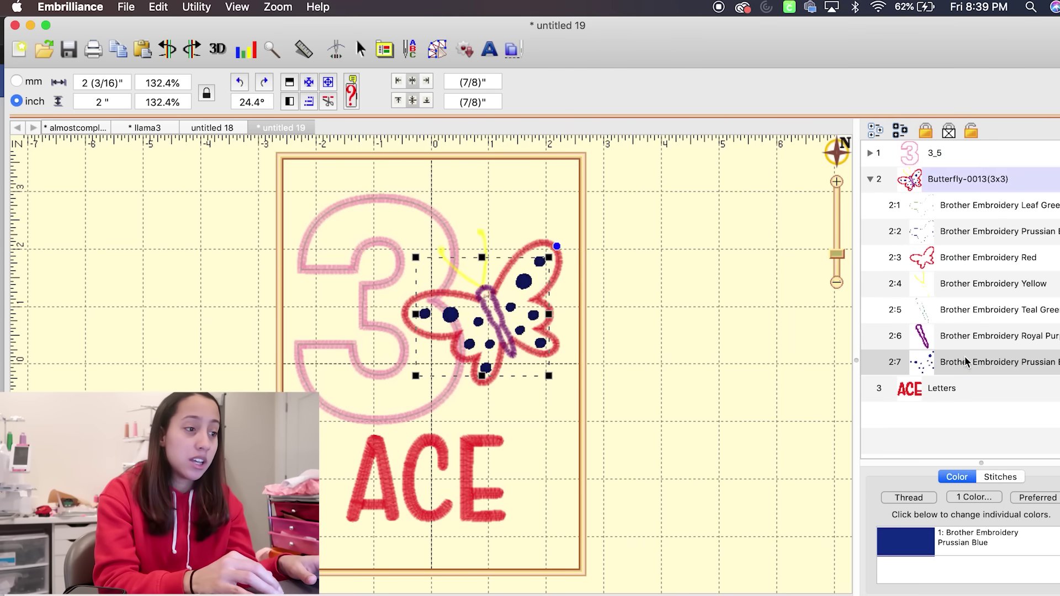
left_click(886, 541)
scroll(784, 315, "up", 15)
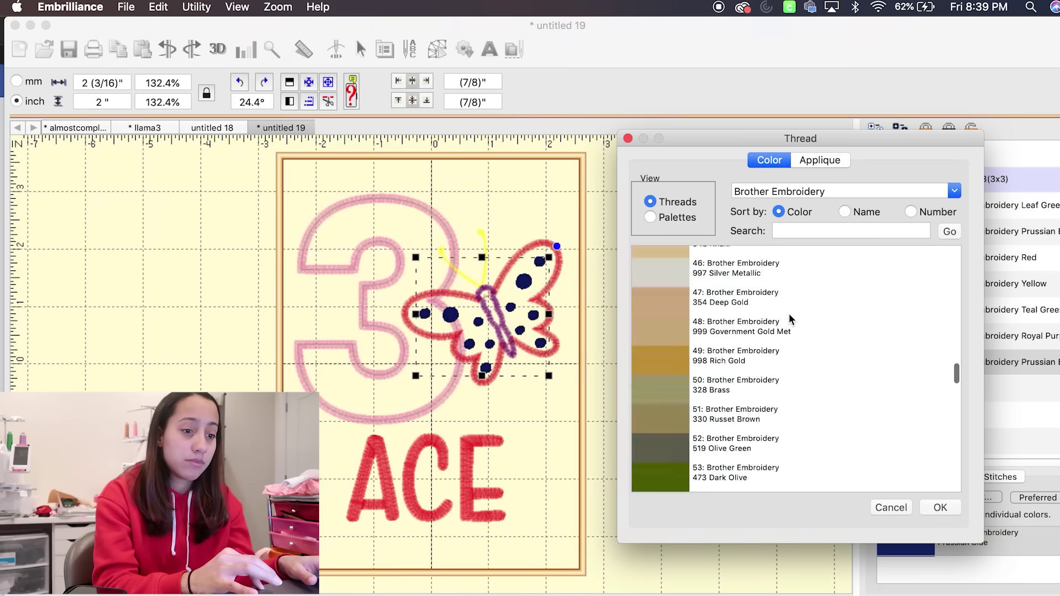
left_click(773, 354)
left_click(951, 501)
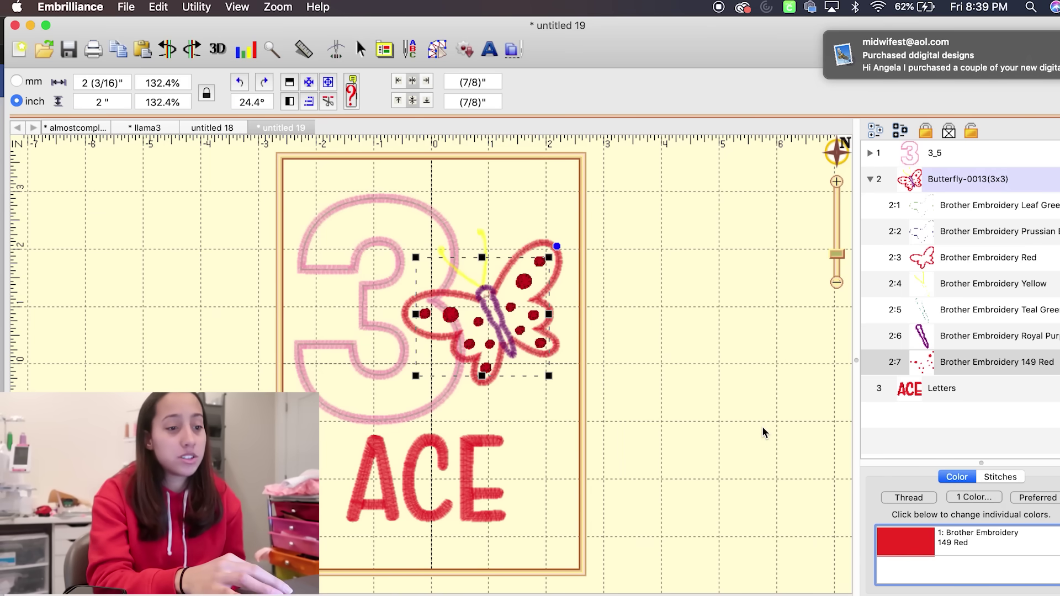
left_click(1032, 412)
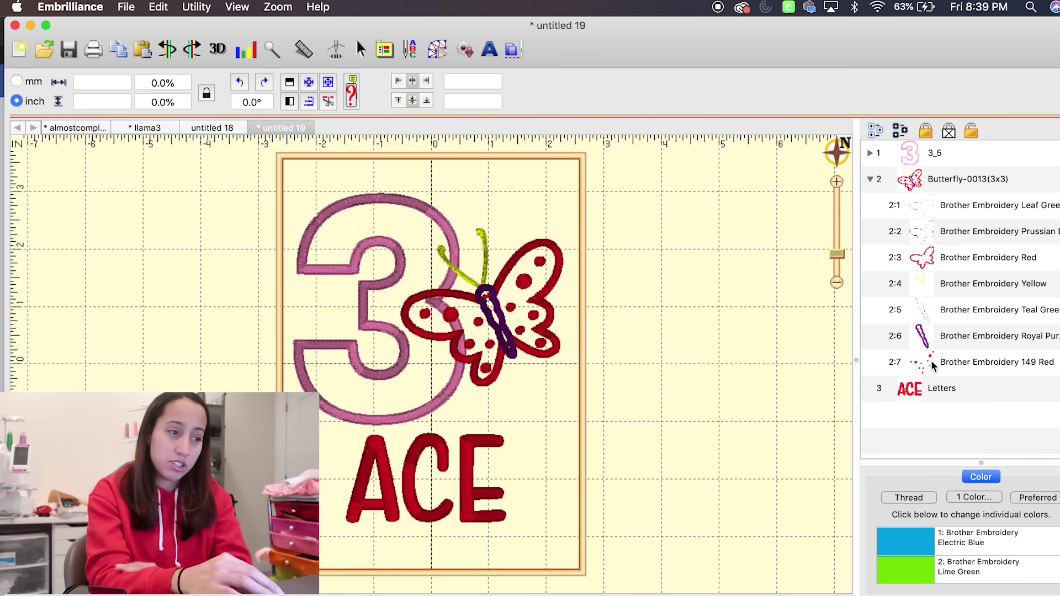
Flip the butterfly repeatedly, vertically and horizontally, returning it to its original orientation
left_click(524, 287)
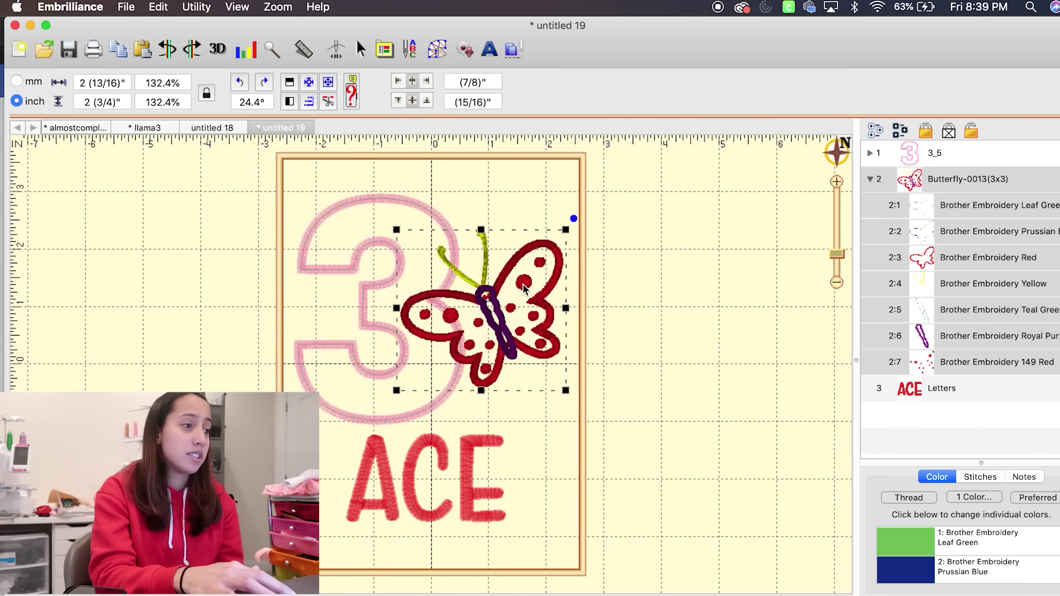
left_click(291, 85)
left_click(291, 86)
left_click(291, 85)
left_click(292, 85)
left_click(289, 102)
left_click(289, 101)
left_click(290, 101)
left_click(289, 102)
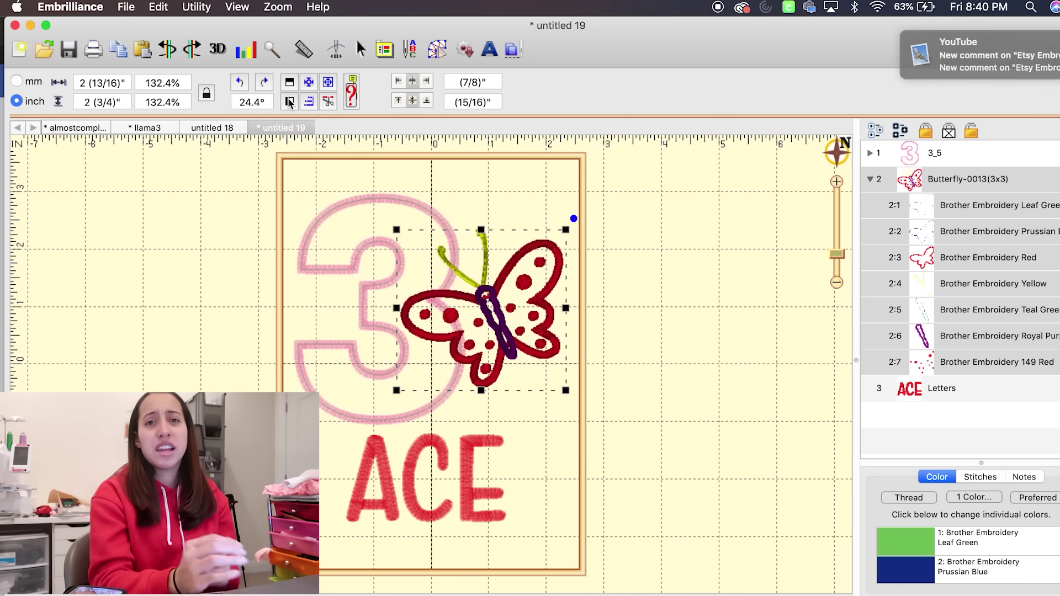
left_click(271, 283)
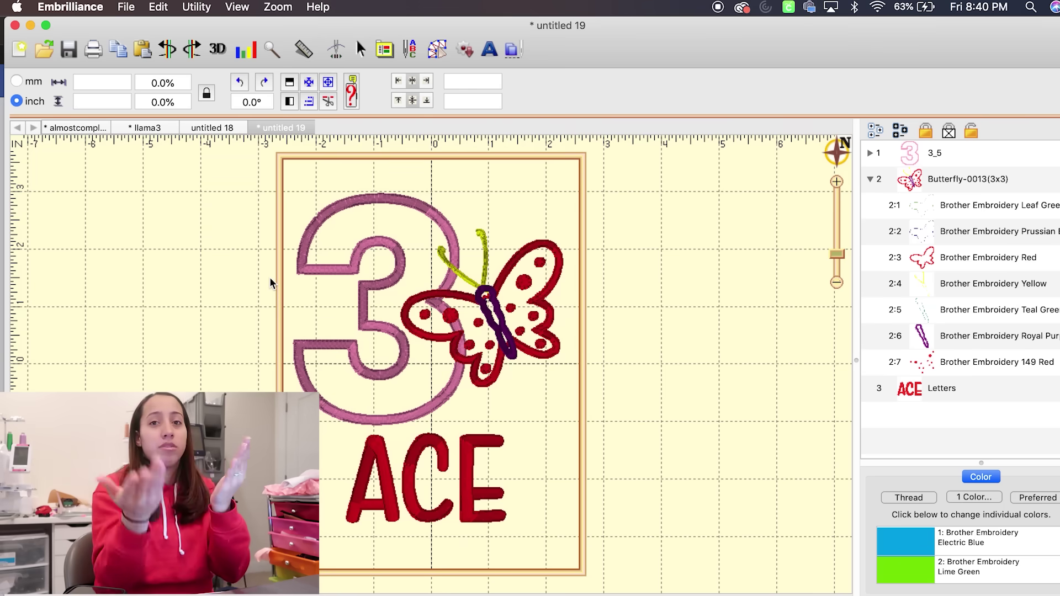
Change the font of the ACE lettering to Big Sis 1 inch BX
left_click(425, 486)
left_click(944, 541)
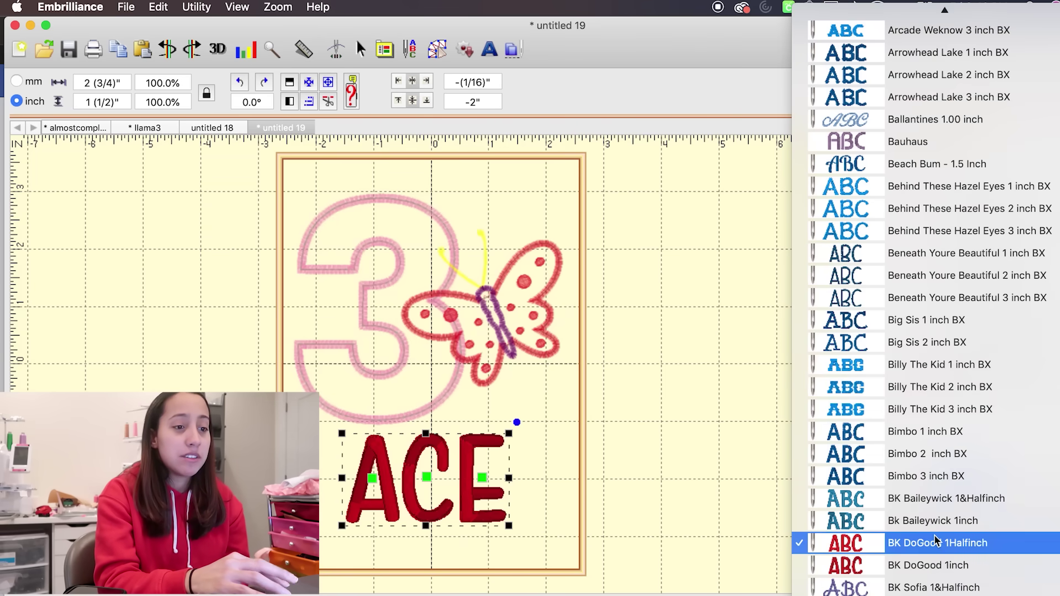
left_click(917, 318)
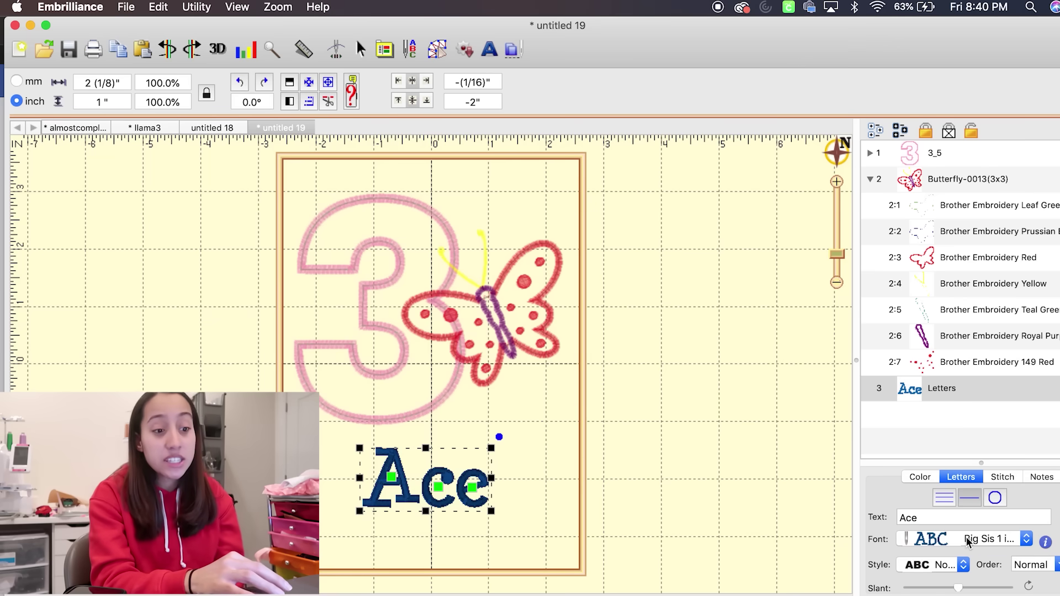
Try a stitch compensation of -12 pt on the Ace lettering and reset it to 0 pt
left_click(994, 477)
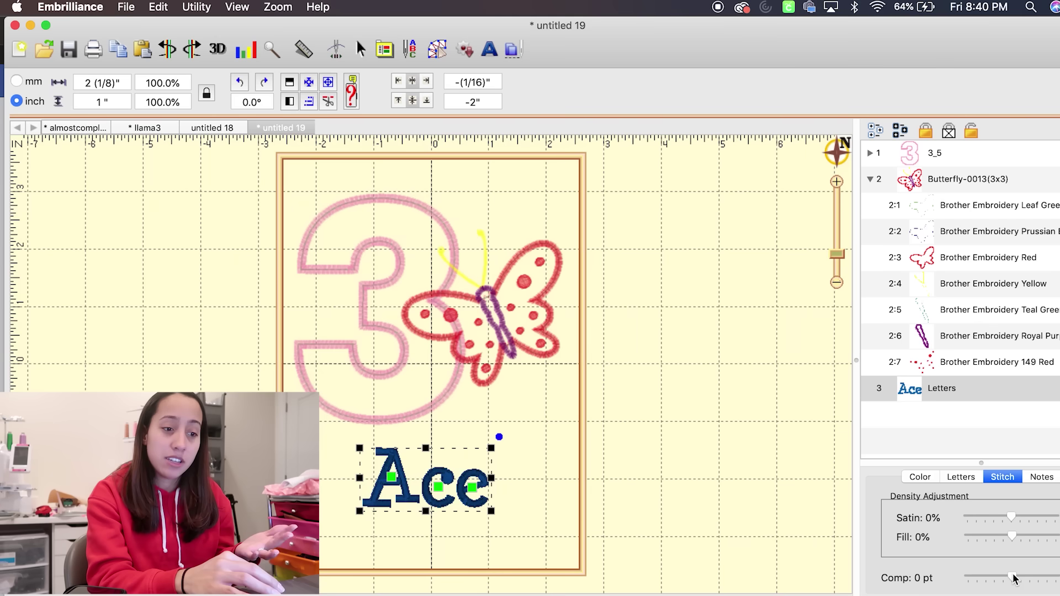
key("Left")
left_click_drag(1014, 578, 903, 569)
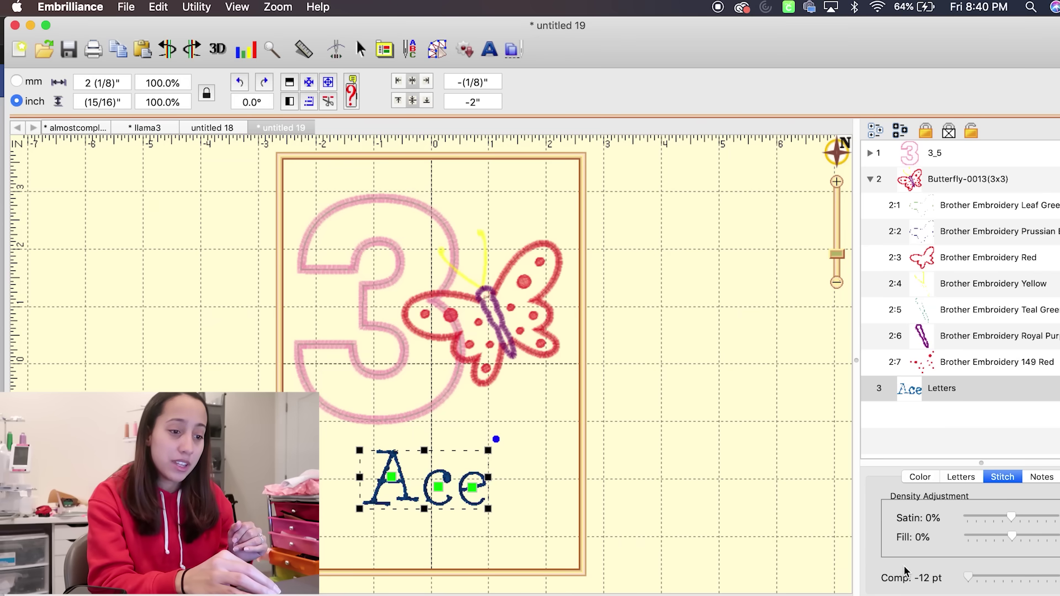
left_click(1006, 575)
left_click_drag(1006, 576, 1014, 574)
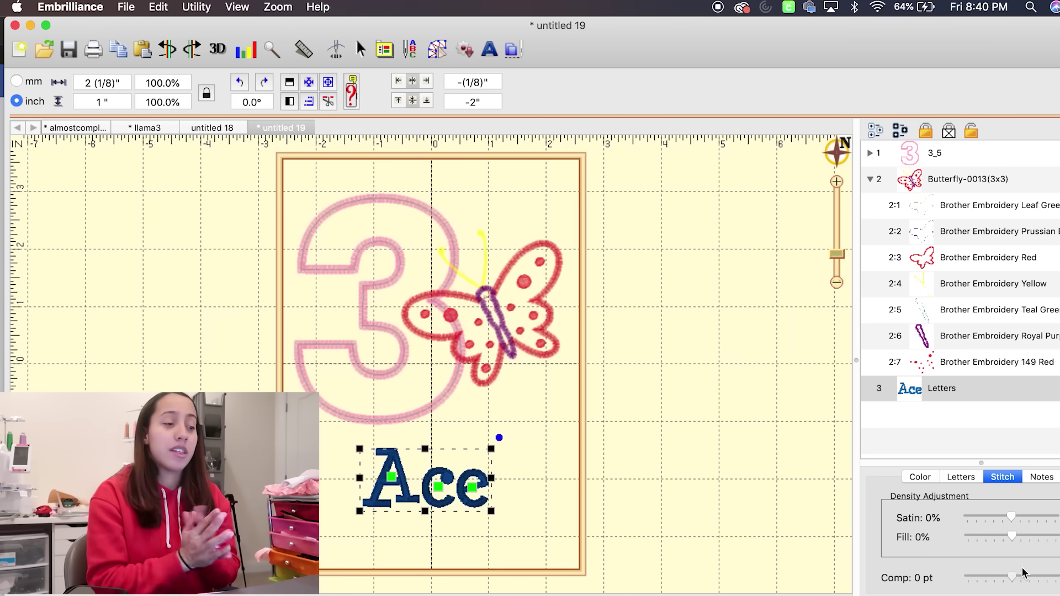
left_click(596, 370)
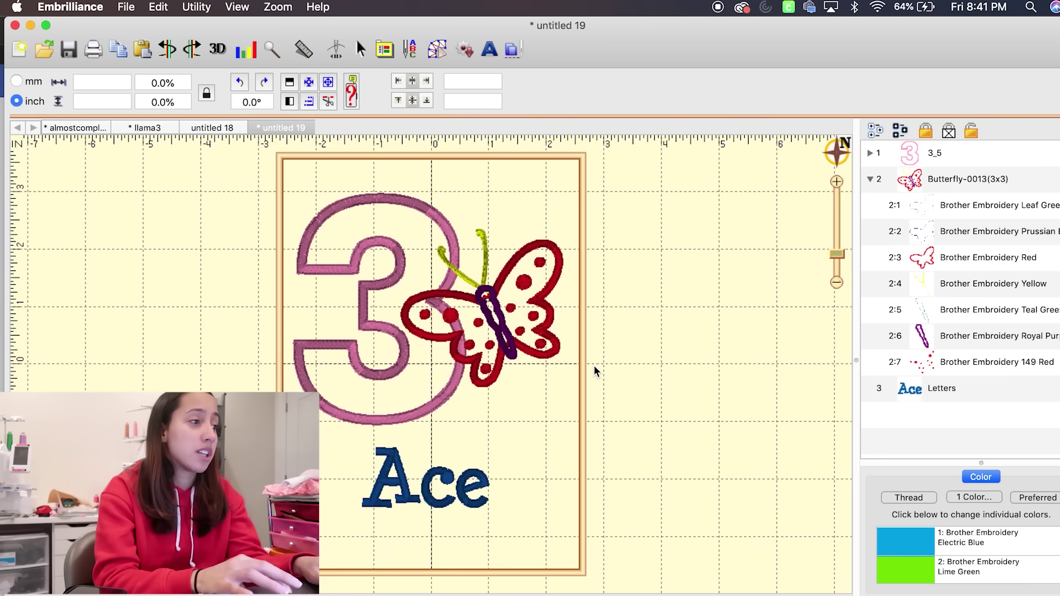
Save the design as a stitch file named butterfly in PES format on the Desktop
left_click(133, 6)
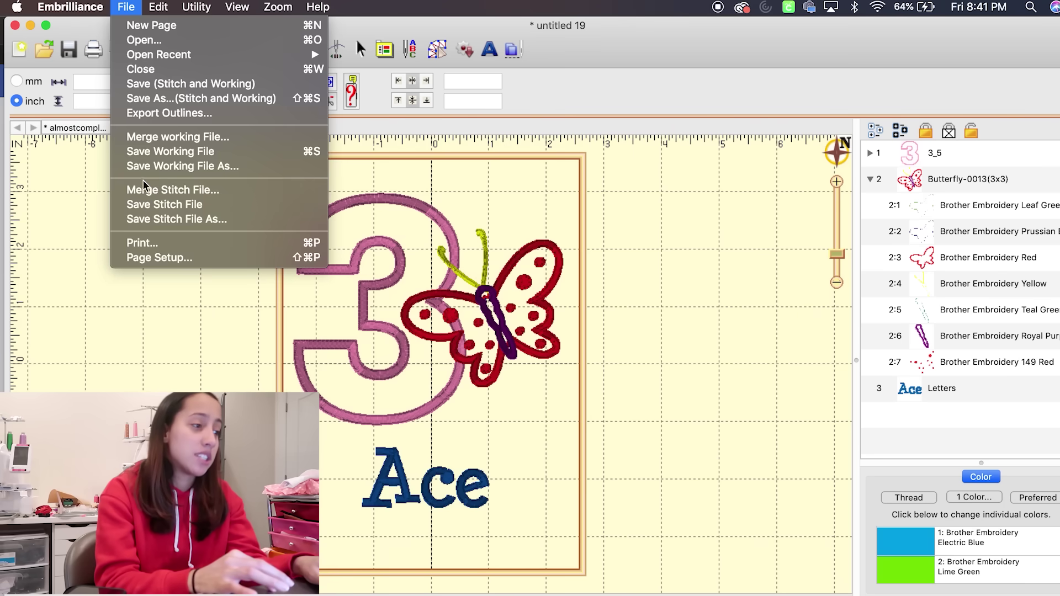
left_click(169, 221)
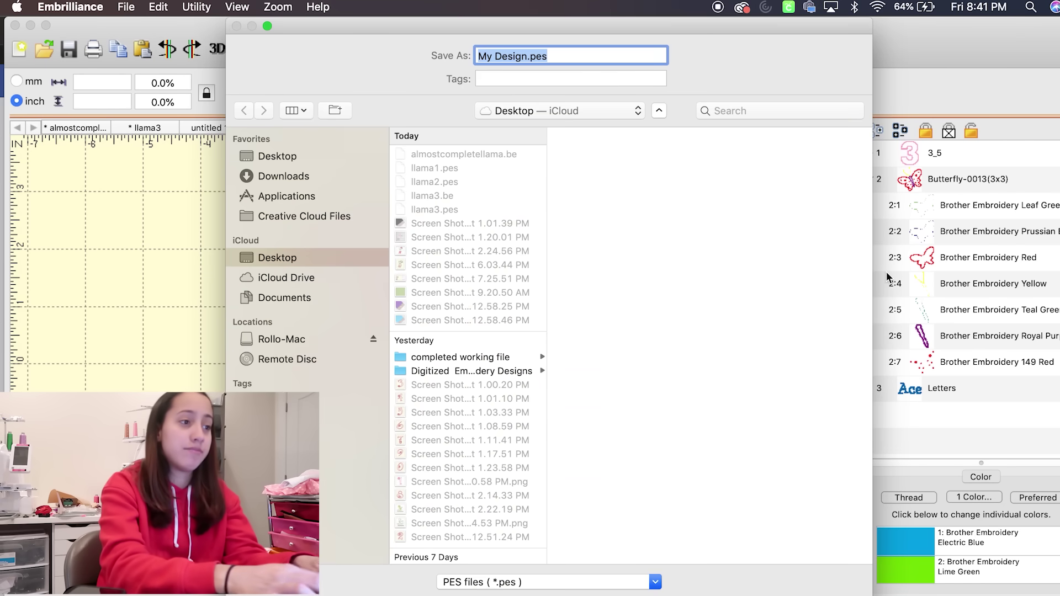
type("buttery")
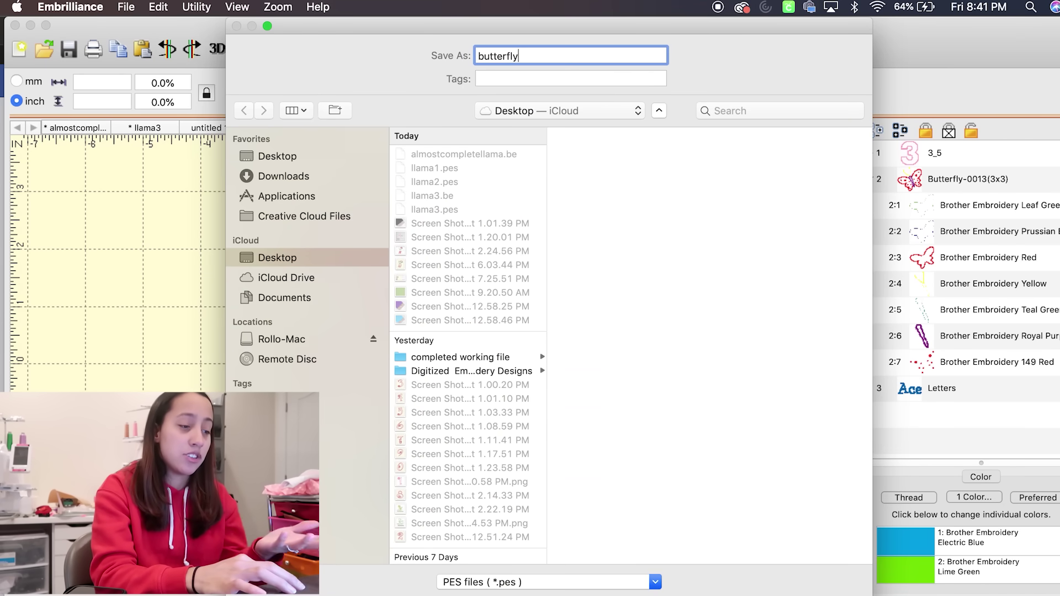
left_click(499, 585)
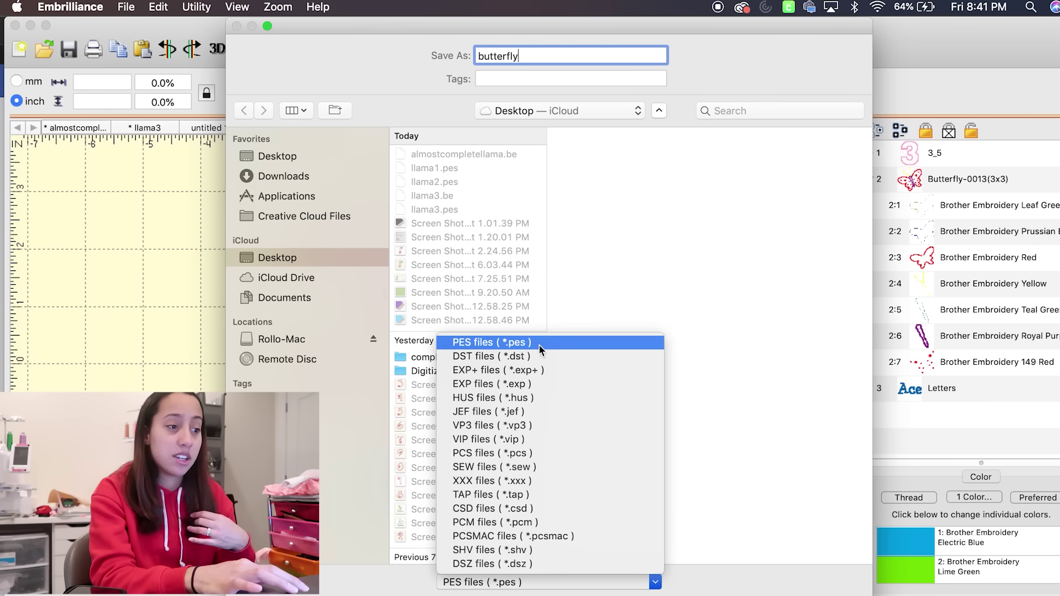
left_click(622, 338)
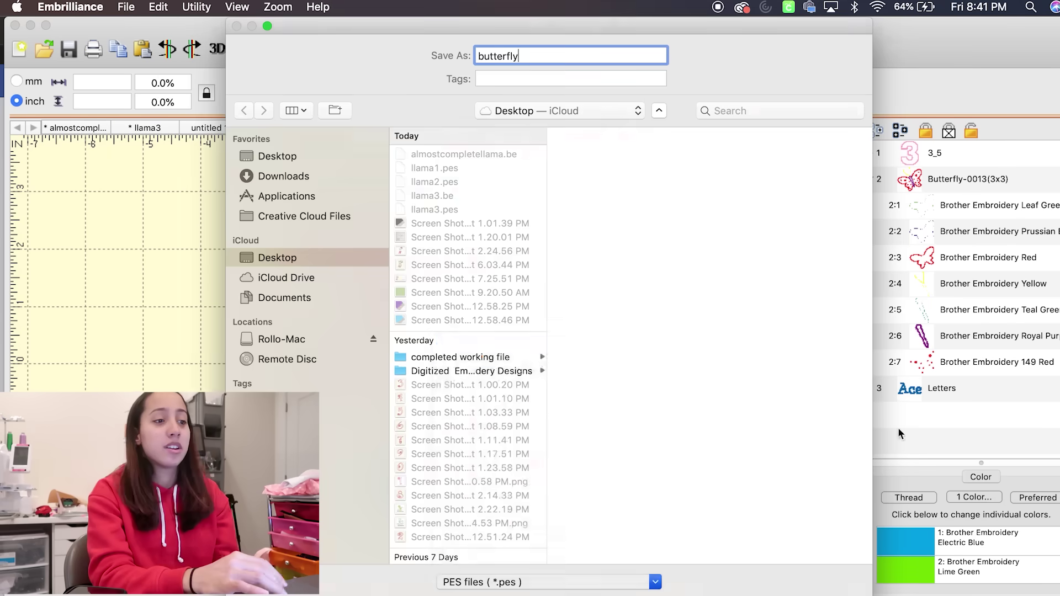
key("Return")
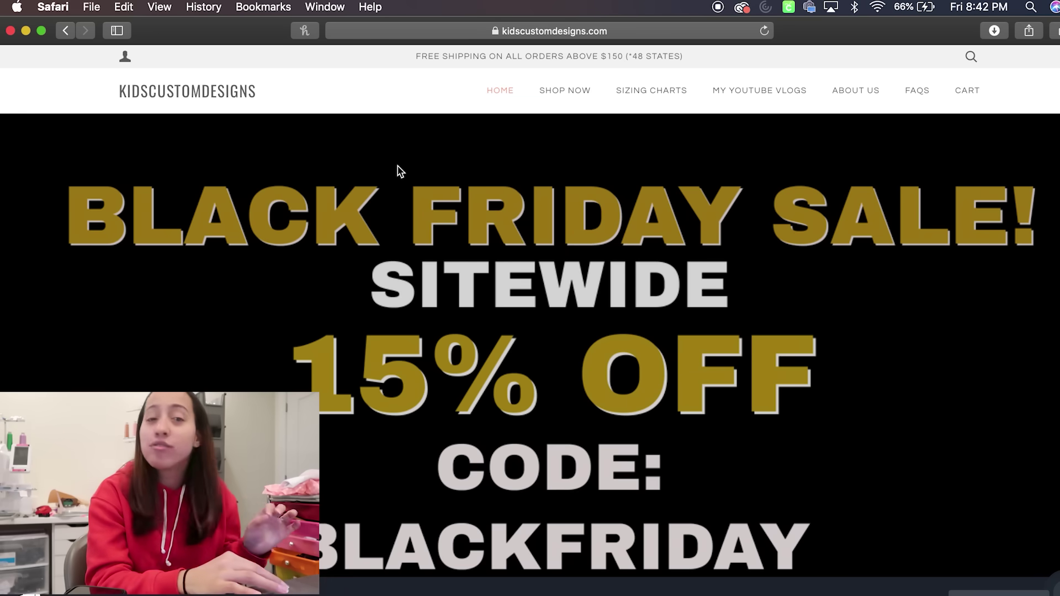
Look over the Black Friday sale banner on the shop's home page and open the Embroidery Designs collection
scroll(422, 248, "down", 3)
scroll(421, 248, "up", 3)
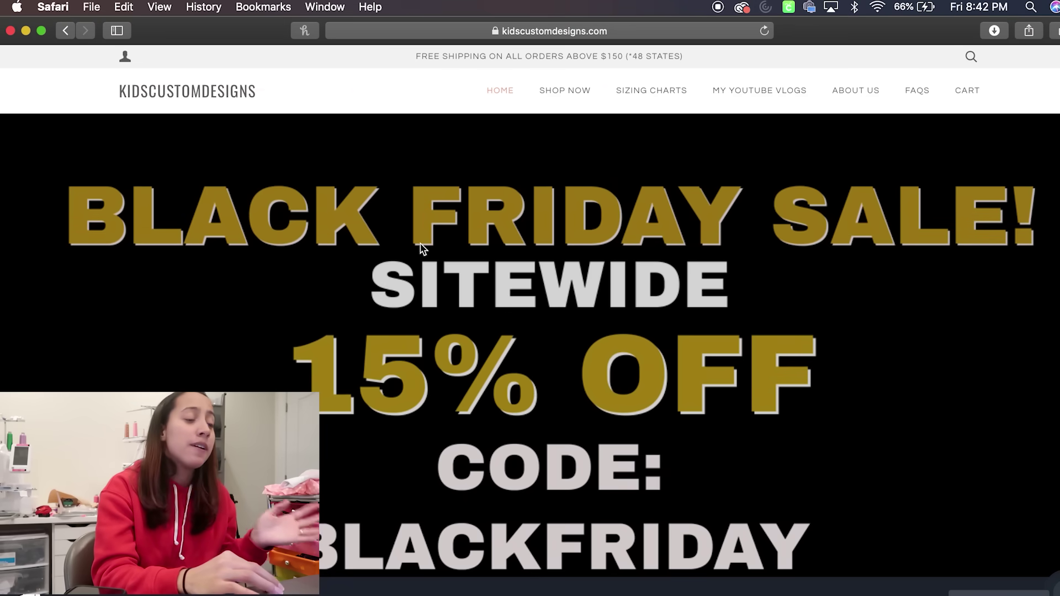
scroll(421, 236, "down", 10)
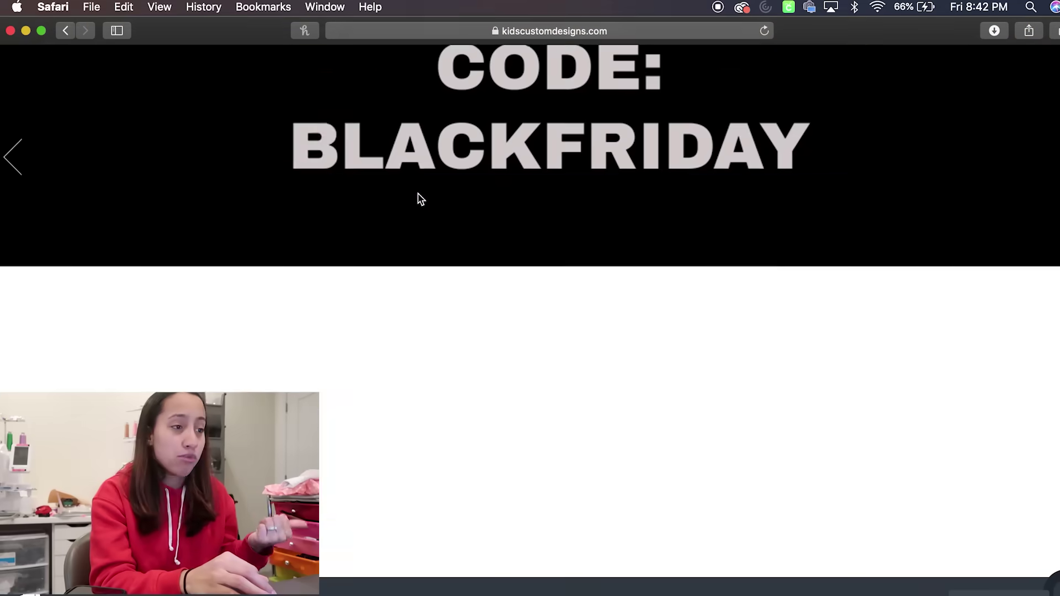
scroll(420, 199, "up", 10)
mouse_move(551, 121)
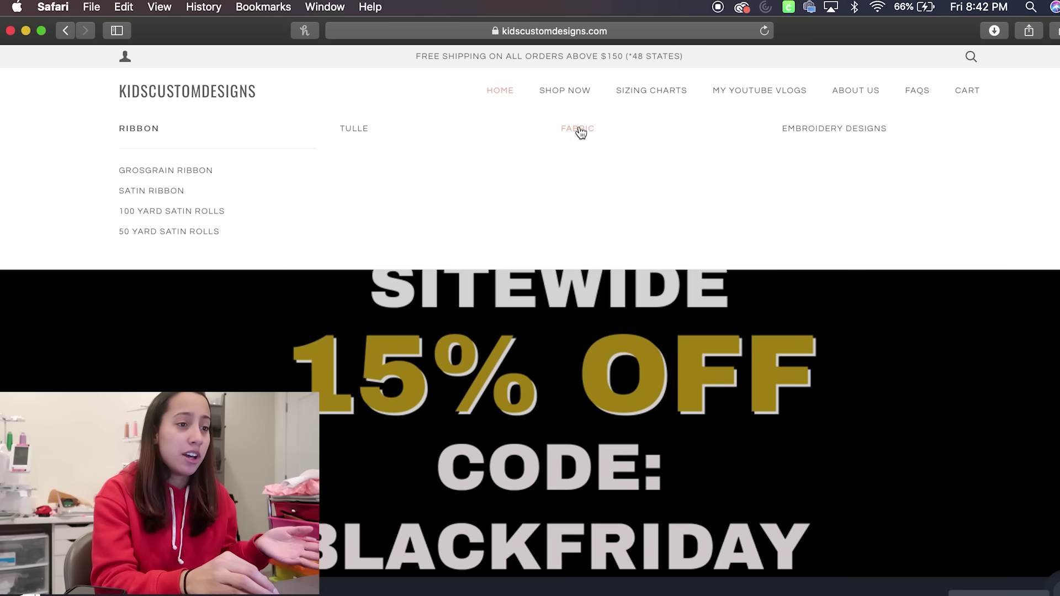
left_click(800, 128)
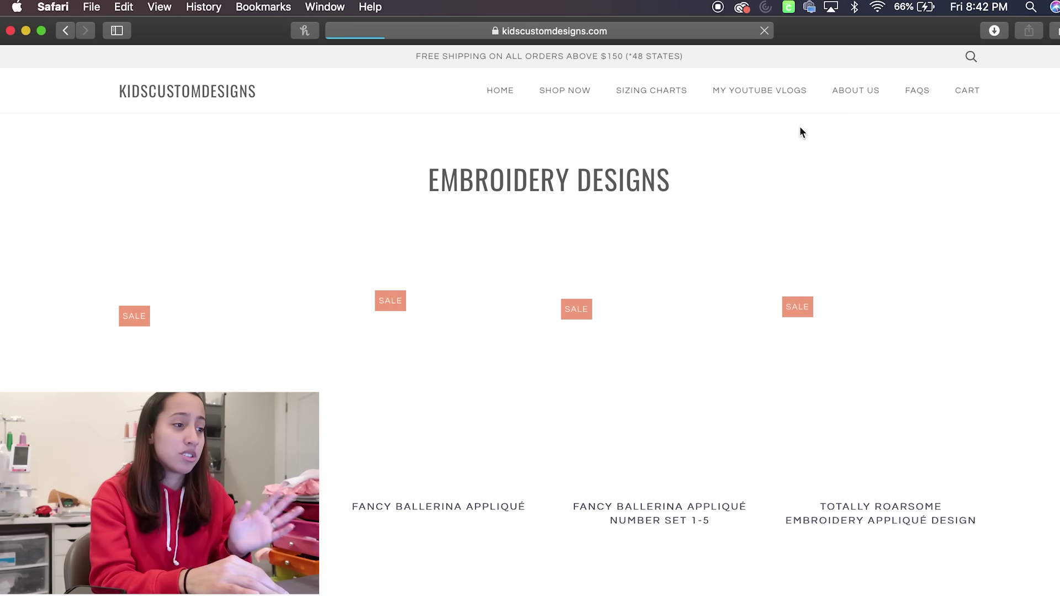
Browse the whole Embroidery Designs collection down to the last applique design and return to its beginning
scroll(566, 393, "down", 5)
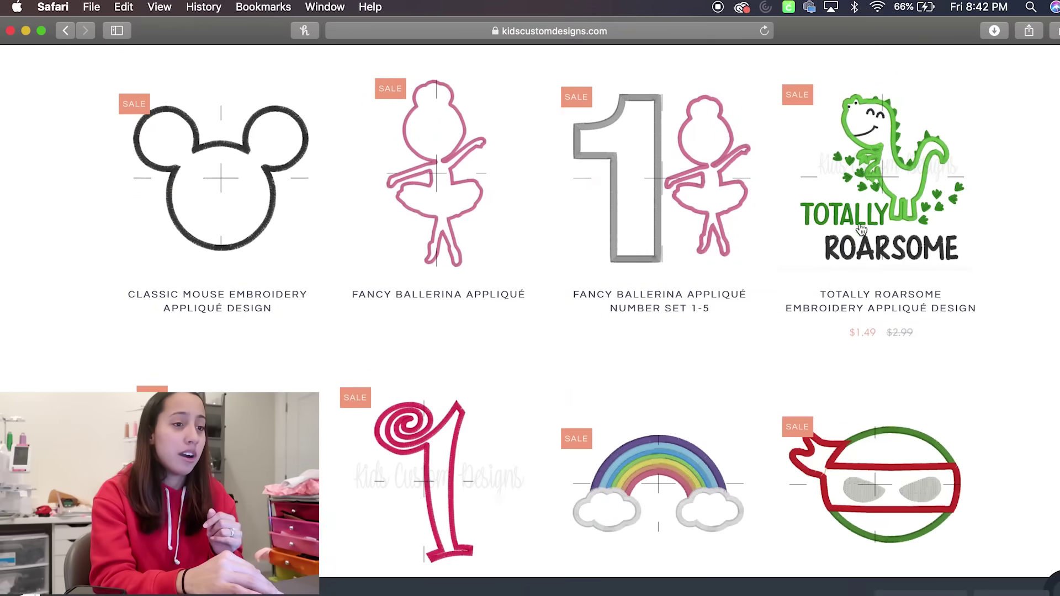
scroll(350, 368, "down", 8)
scroll(349, 364, "down", 17)
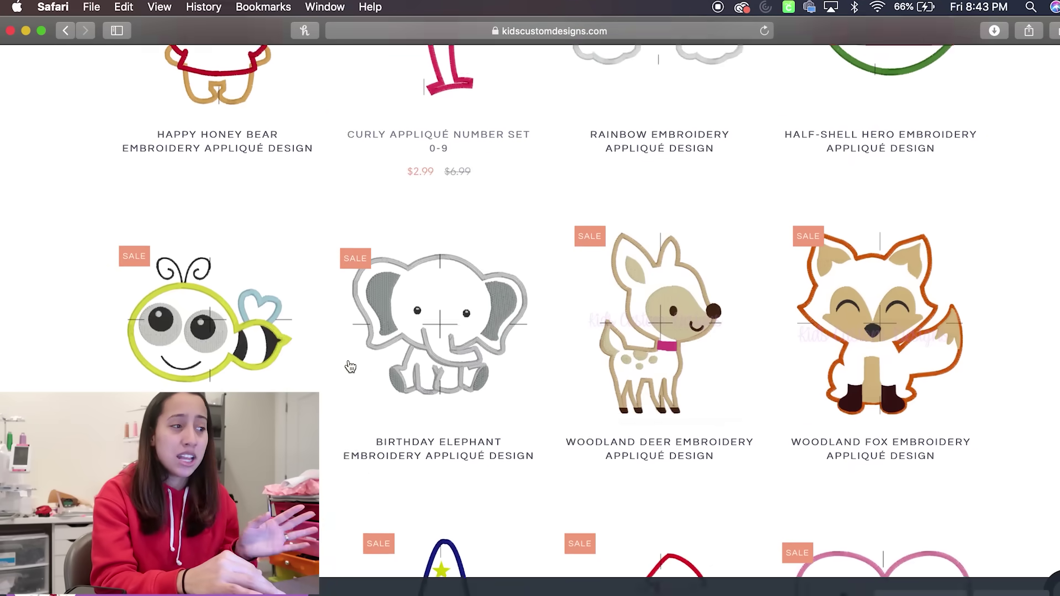
scroll(349, 363, "down", 20)
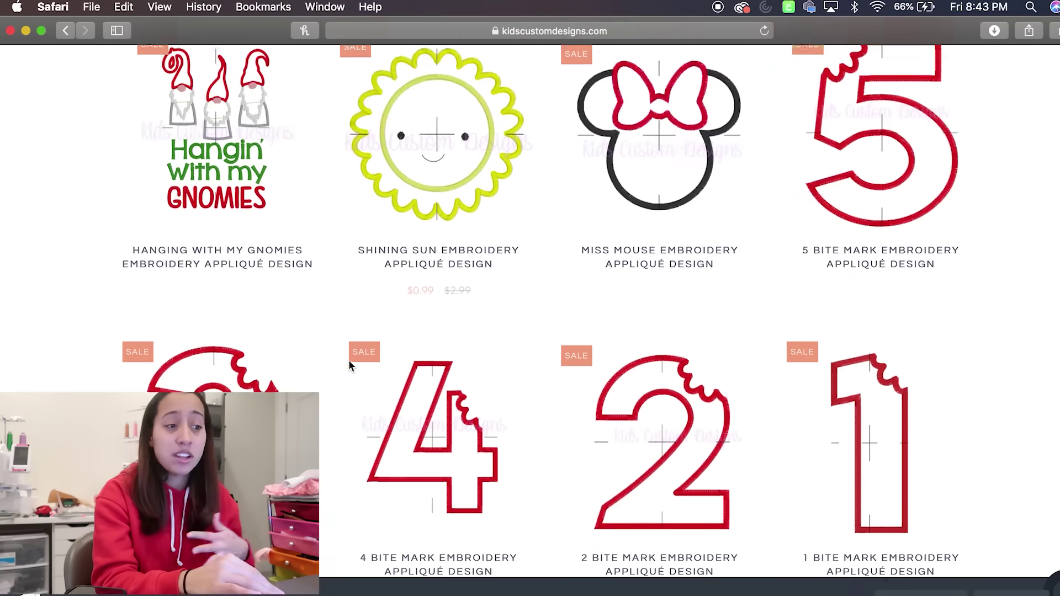
scroll(349, 365, "down", 5)
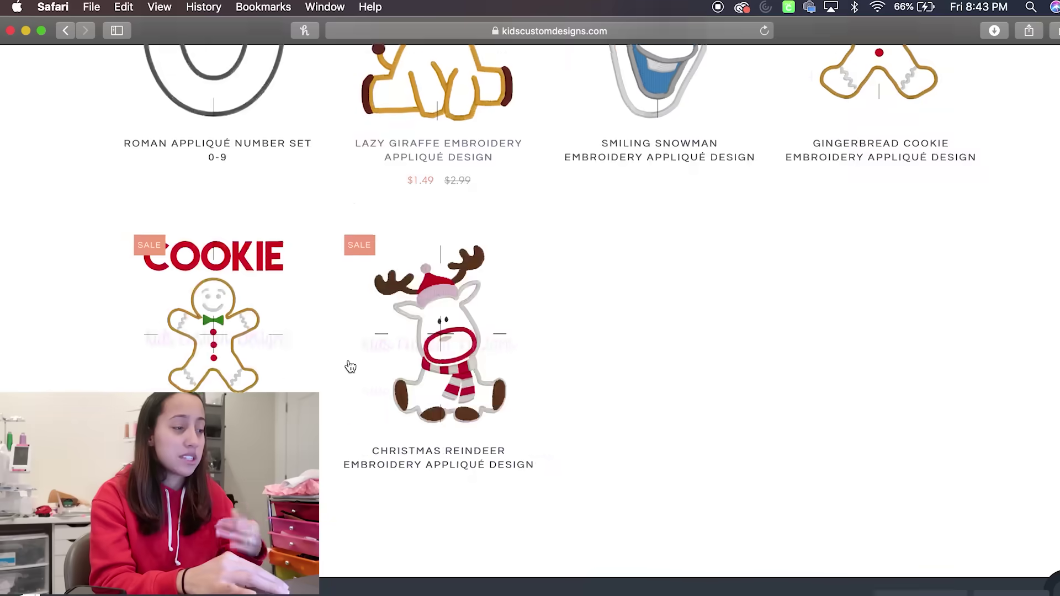
scroll(349, 366, "up", 10)
scroll(642, 430, "up", 20)
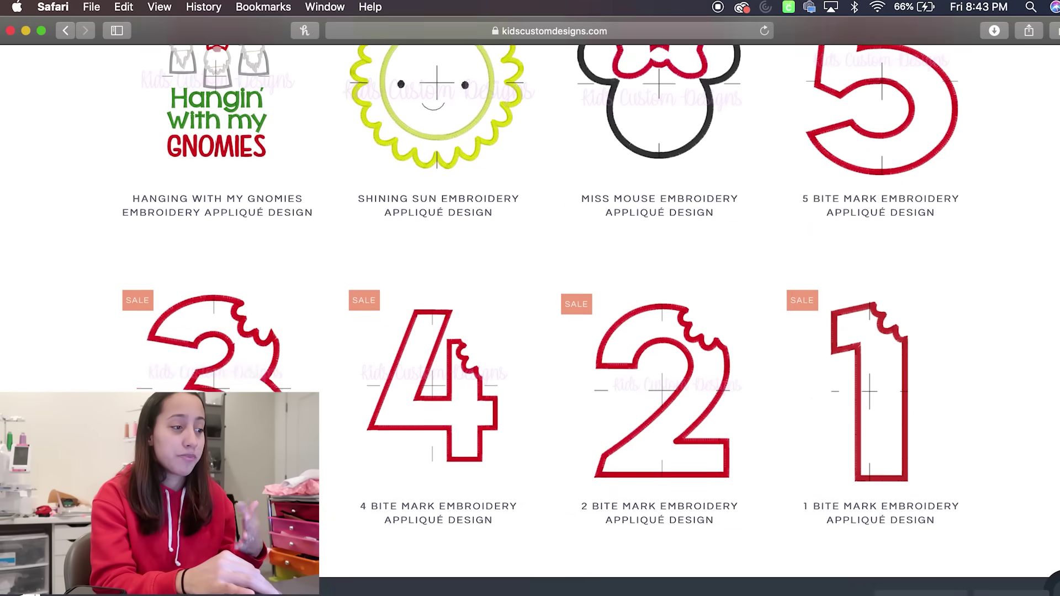
scroll(642, 430, "up", 15)
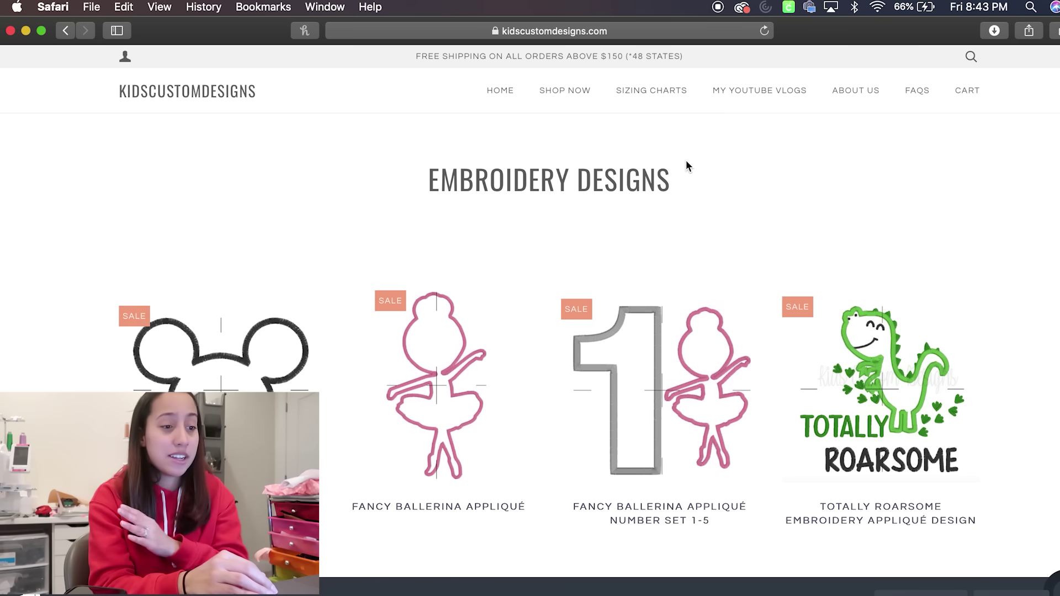
Open the shop's Fabric collection and look through the glitter and printed fabrics
mouse_move(565, 90)
left_click(585, 129)
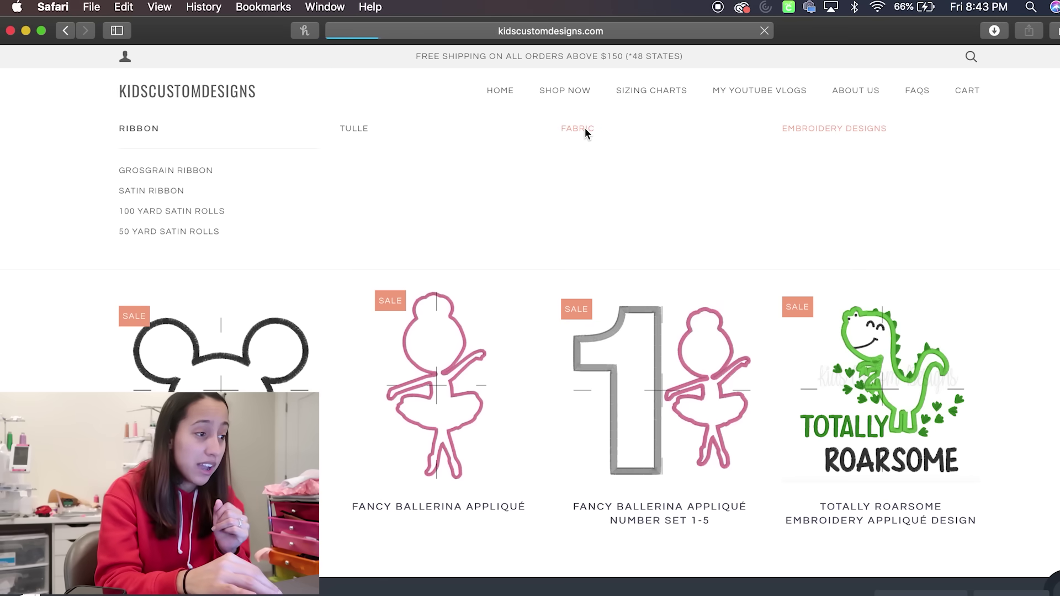
scroll(526, 296, "down", 5)
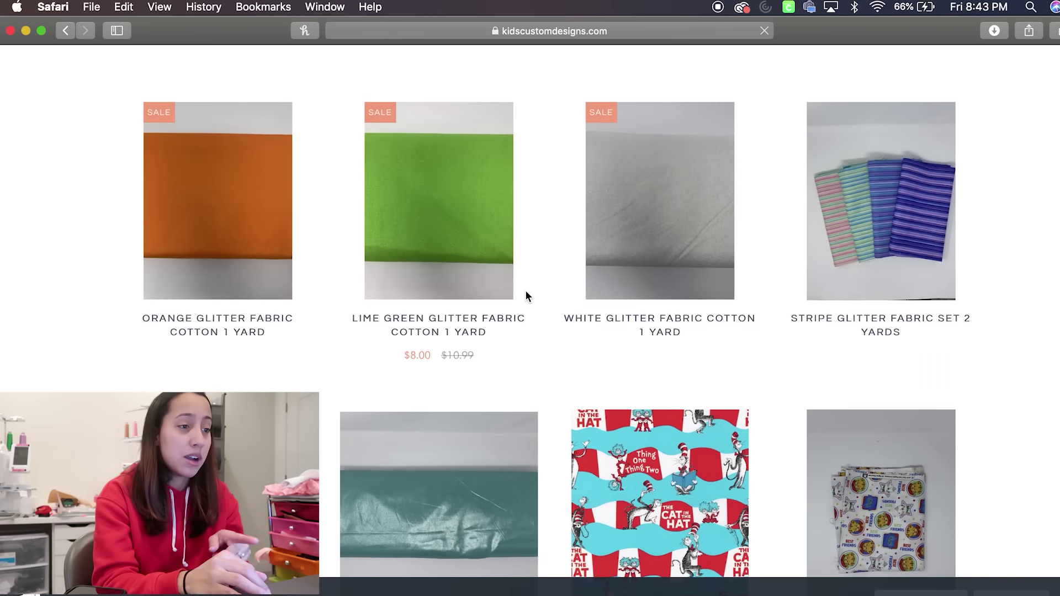